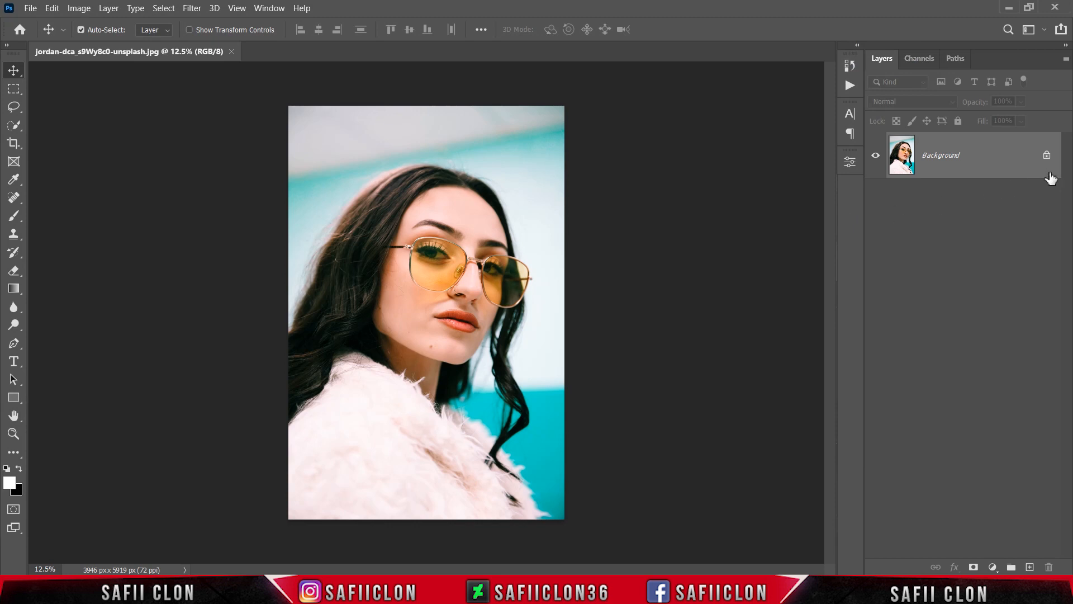
Unlock the background layer and make two duplicates of it, keeping the default copy names.
left_click(1047, 155)
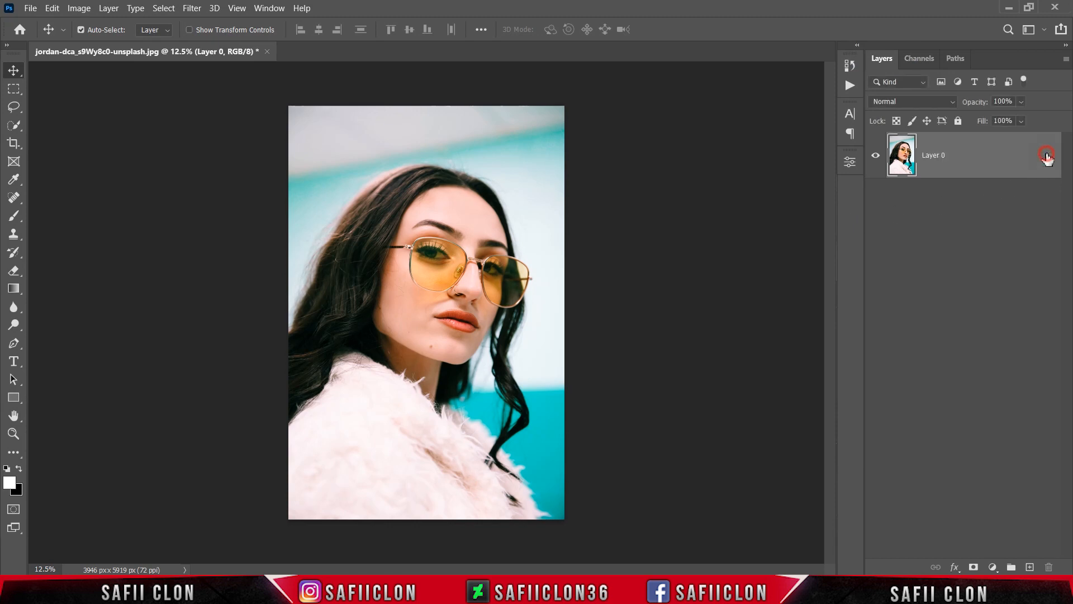
right_click(968, 162)
left_click(817, 66)
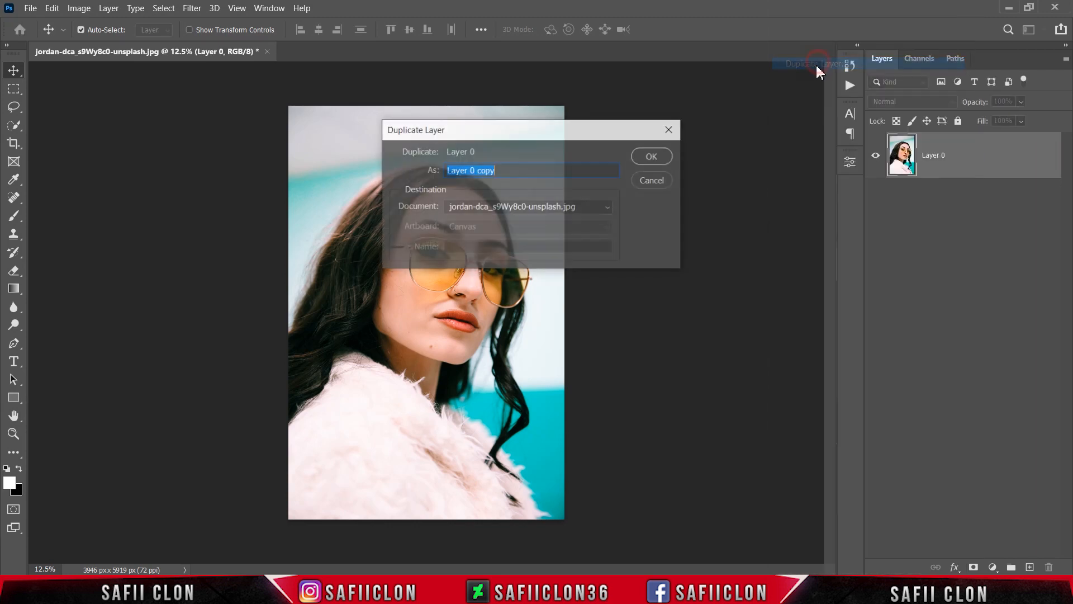
left_click(653, 157)
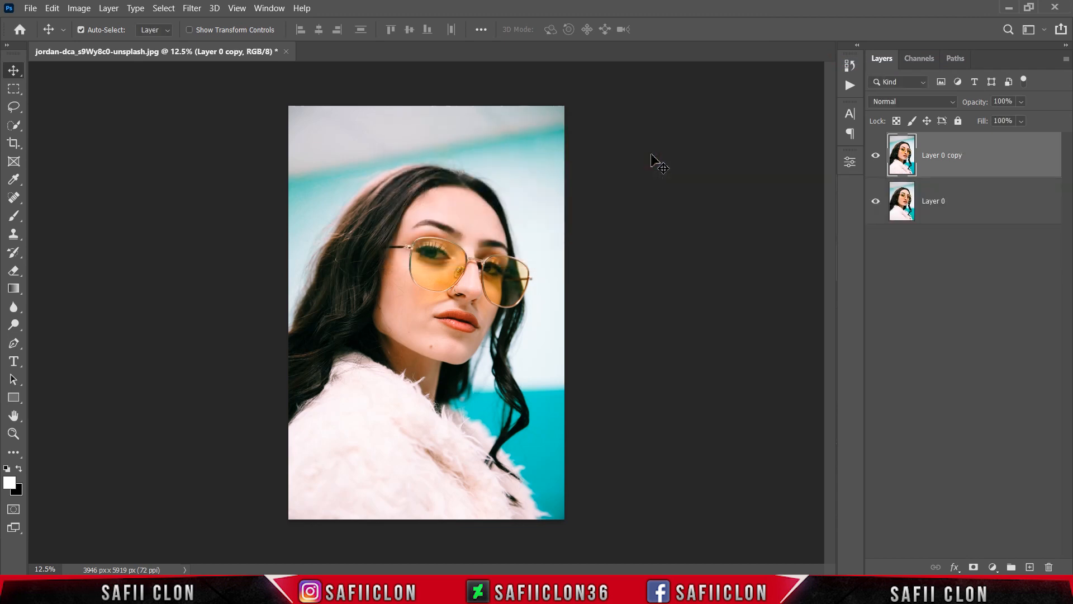
right_click(997, 155)
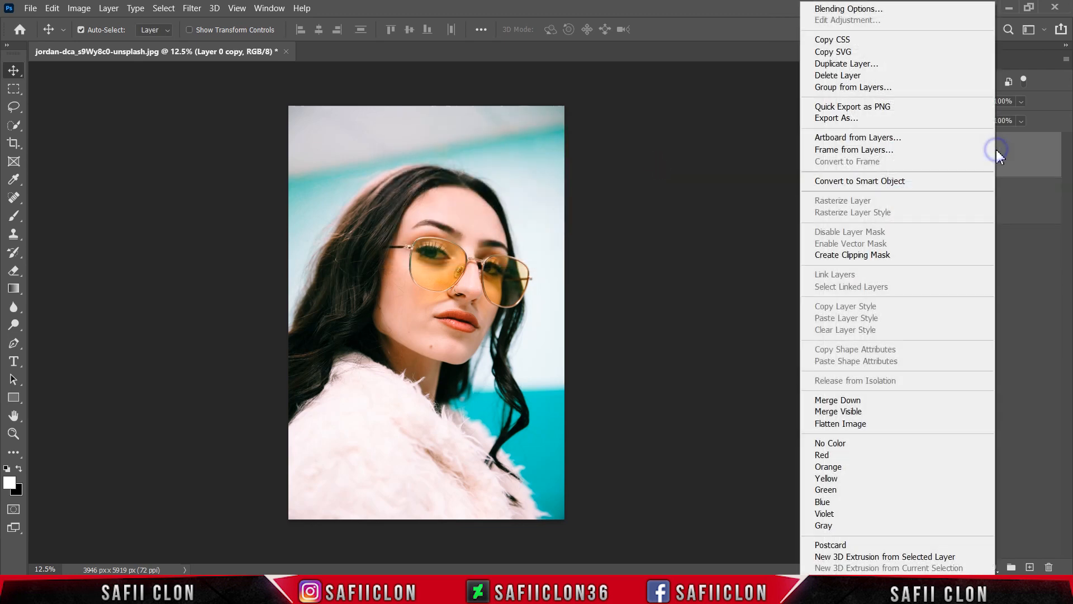
left_click(823, 63)
left_click(668, 160)
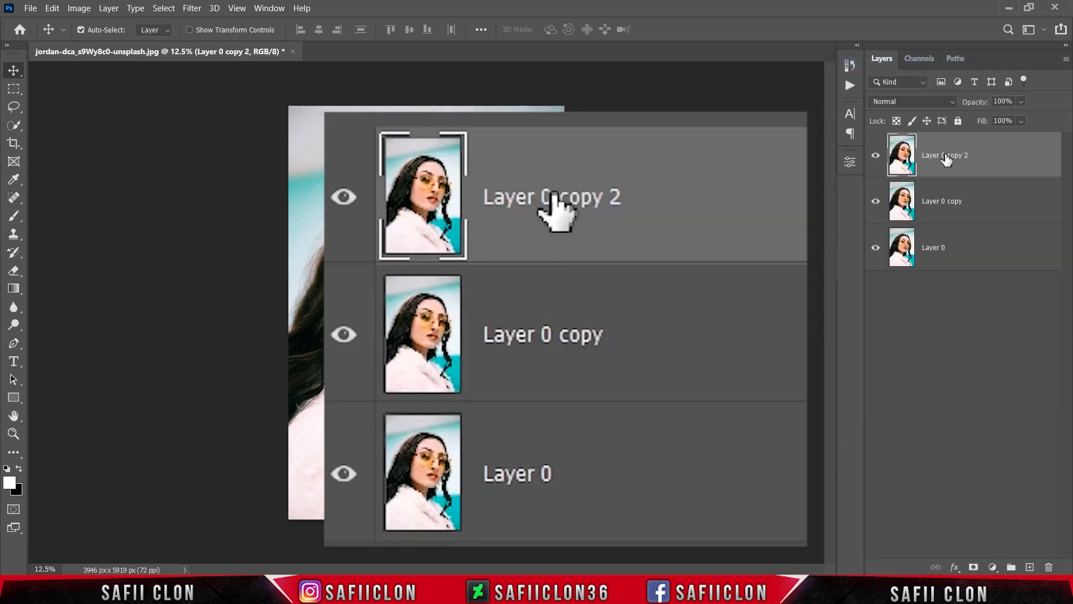
Rename the three layers, from top to bottom, BLUR, MODEL and ORIGINAL.
double_click(946, 160)
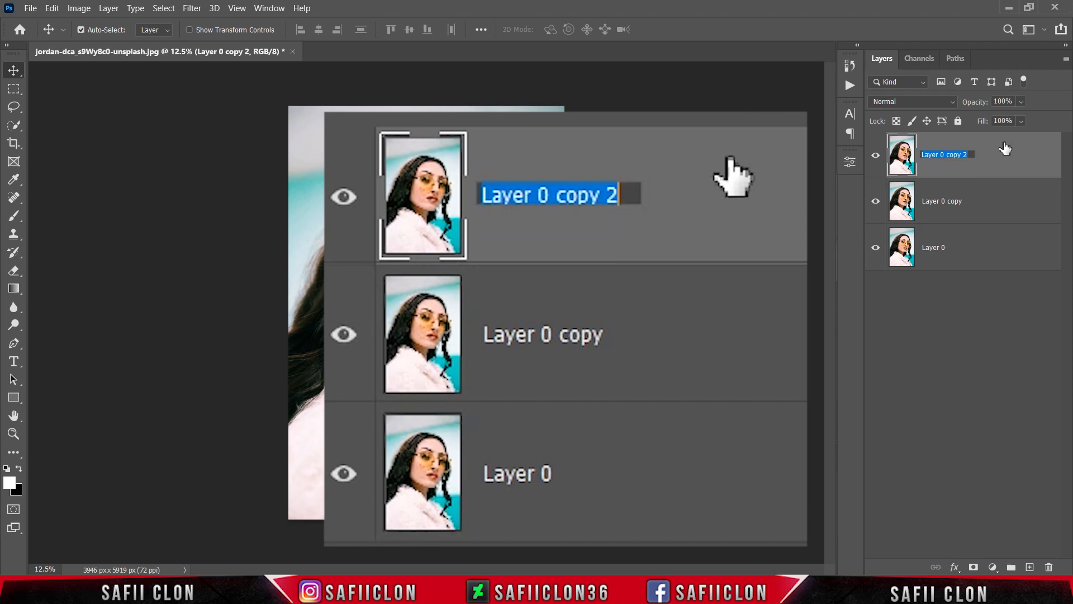
type("BLUR")
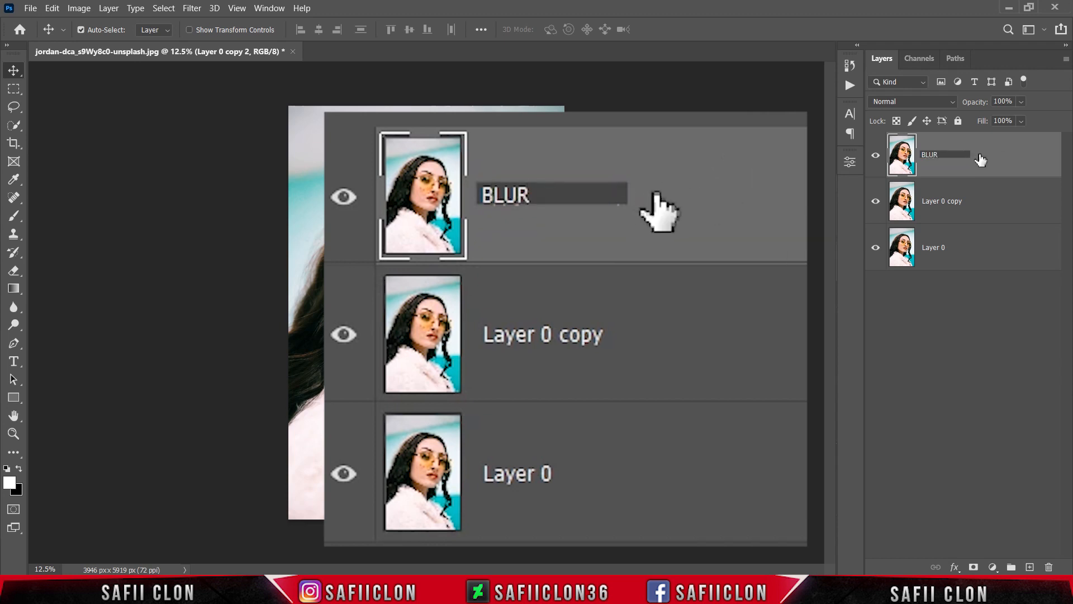
key("Return")
left_click(941, 206)
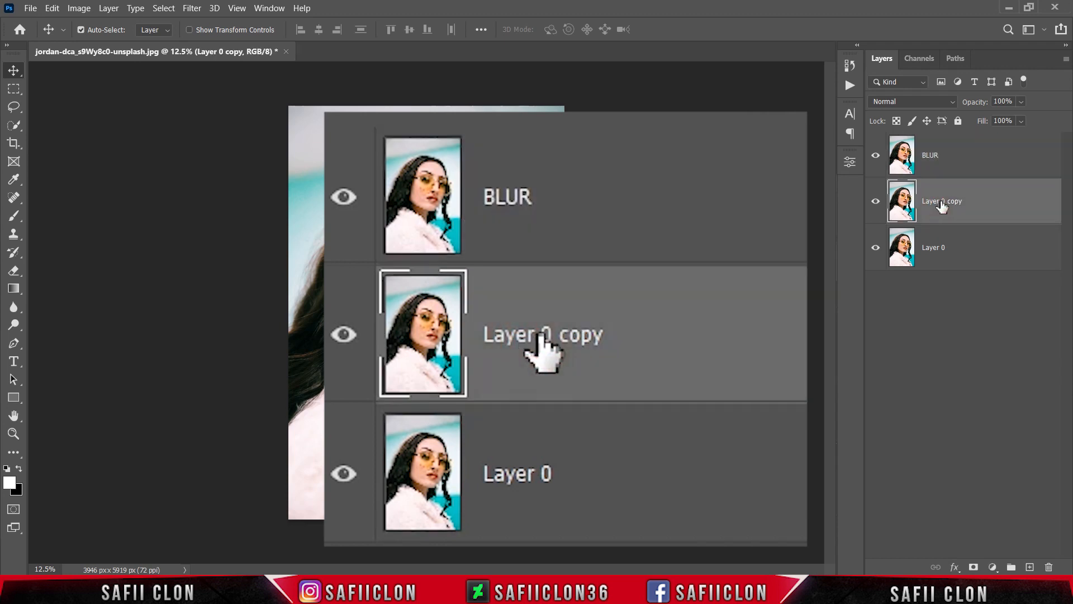
double_click(942, 203)
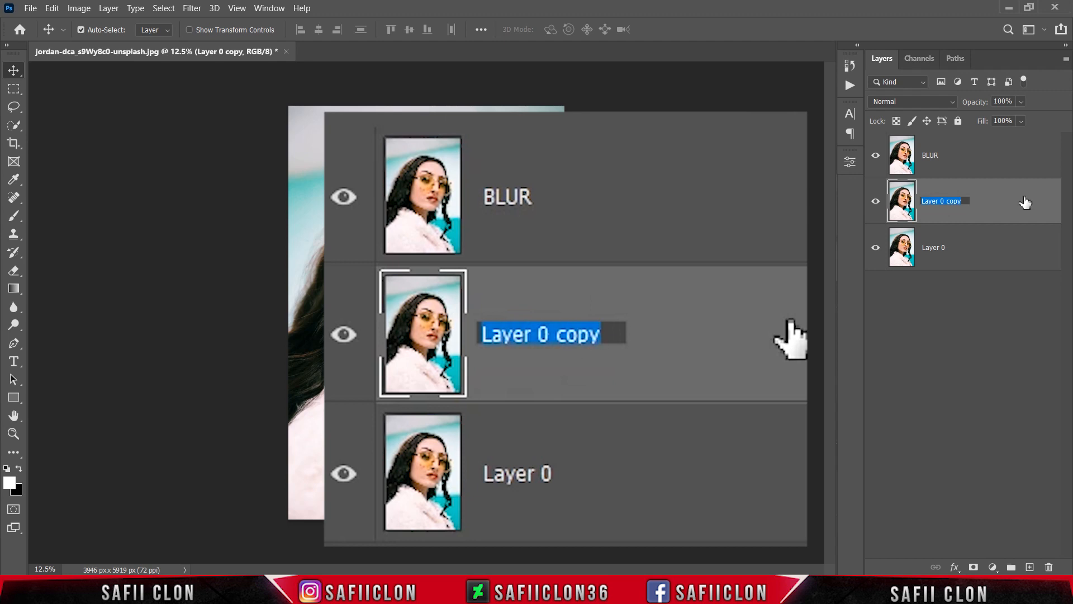
type("MODEL")
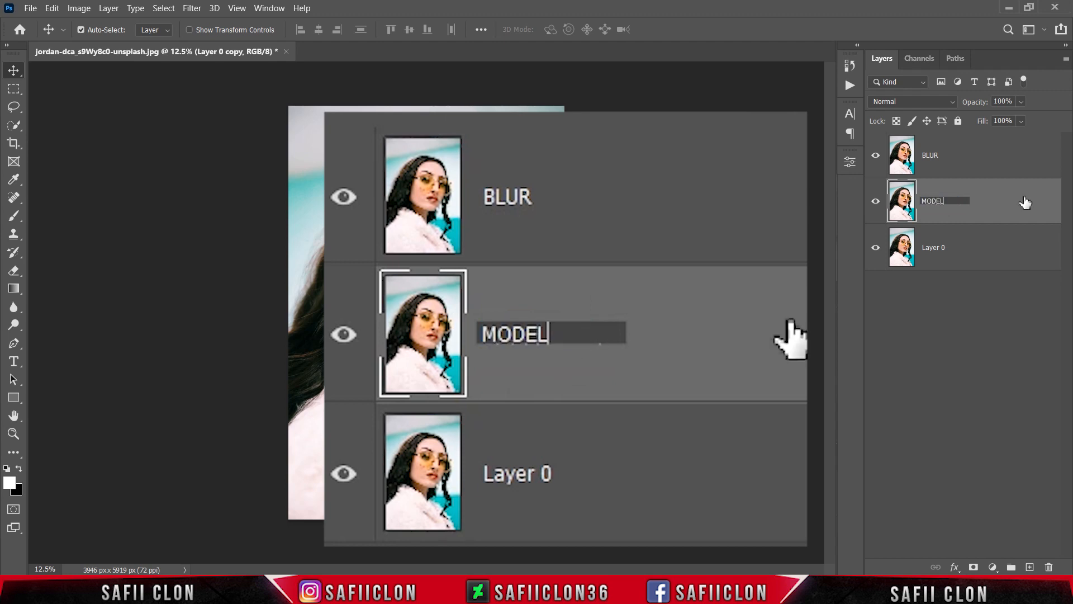
left_click(1025, 201)
left_click(932, 252)
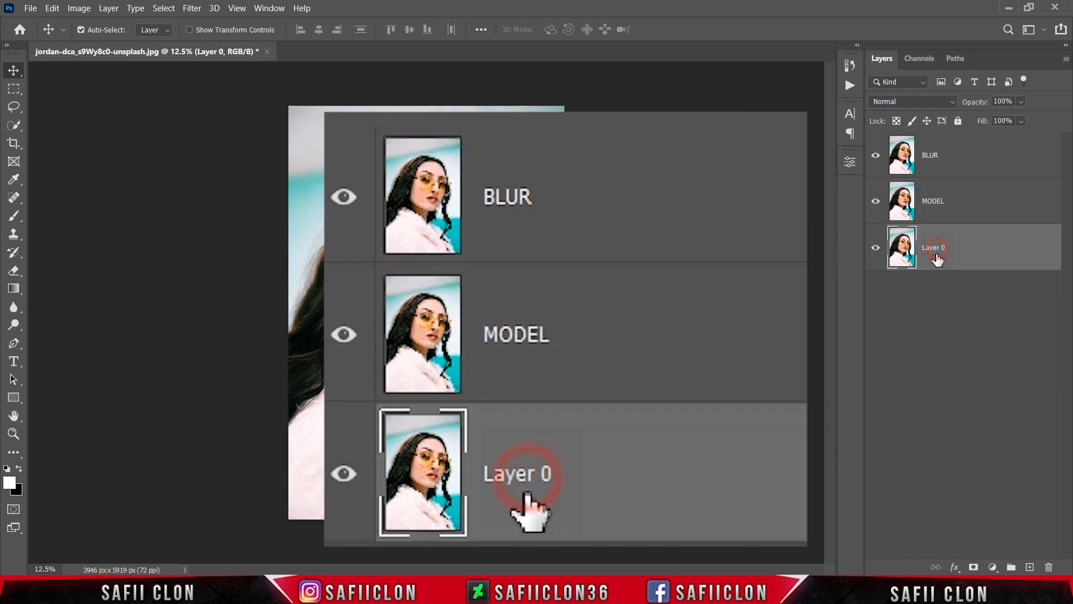
double_click(930, 253)
type("O")
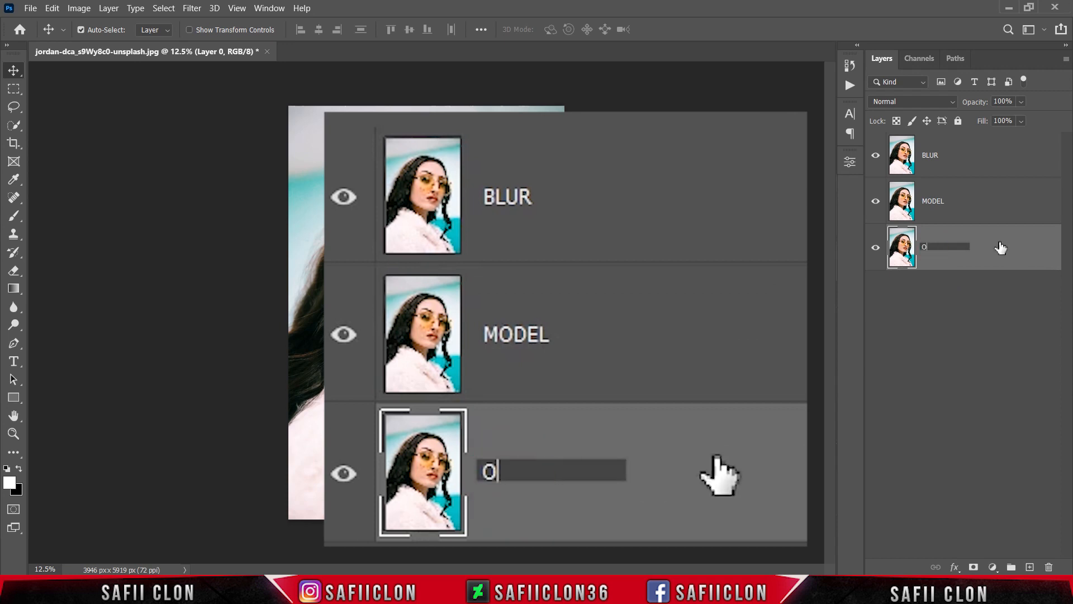
type("RIGINAL")
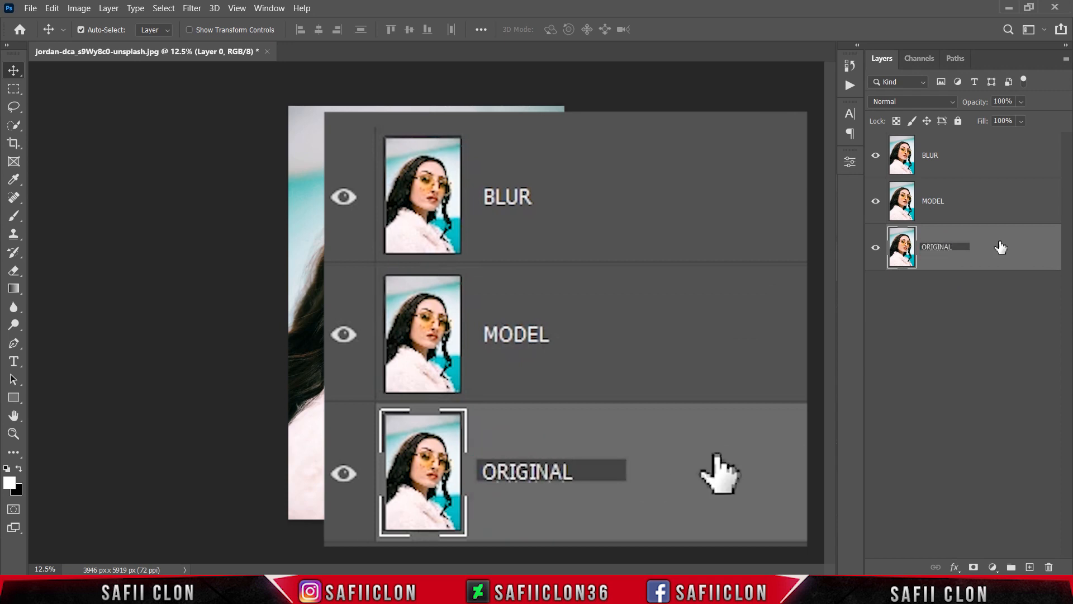
left_click(1000, 247)
Hide the ORIGINAL and BLUR layers, leaving only the MODEL layer shown.
left_click(875, 247)
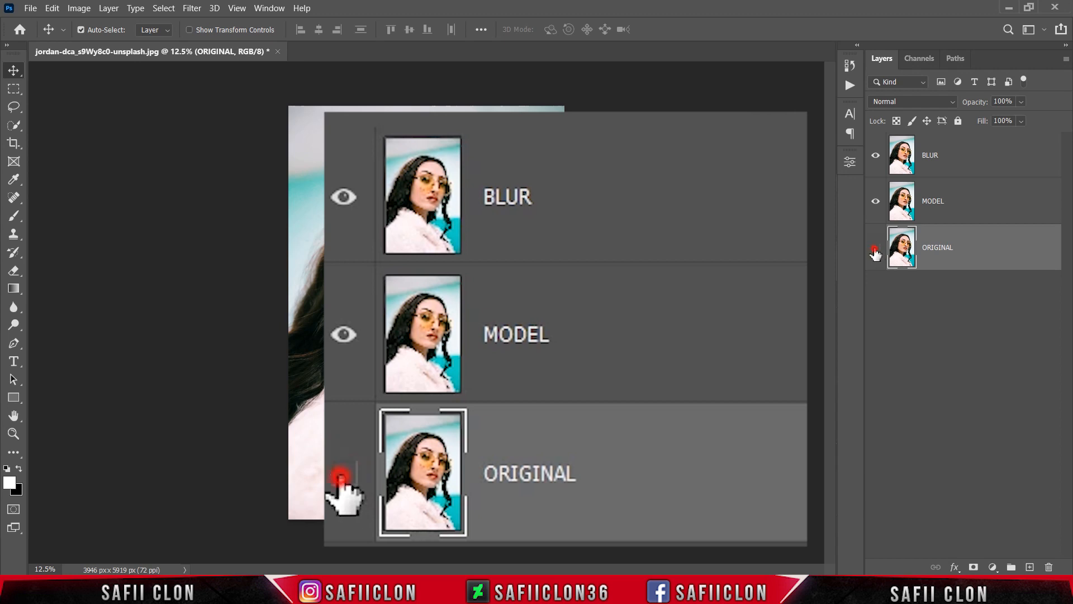
left_click(875, 201)
left_click(875, 156)
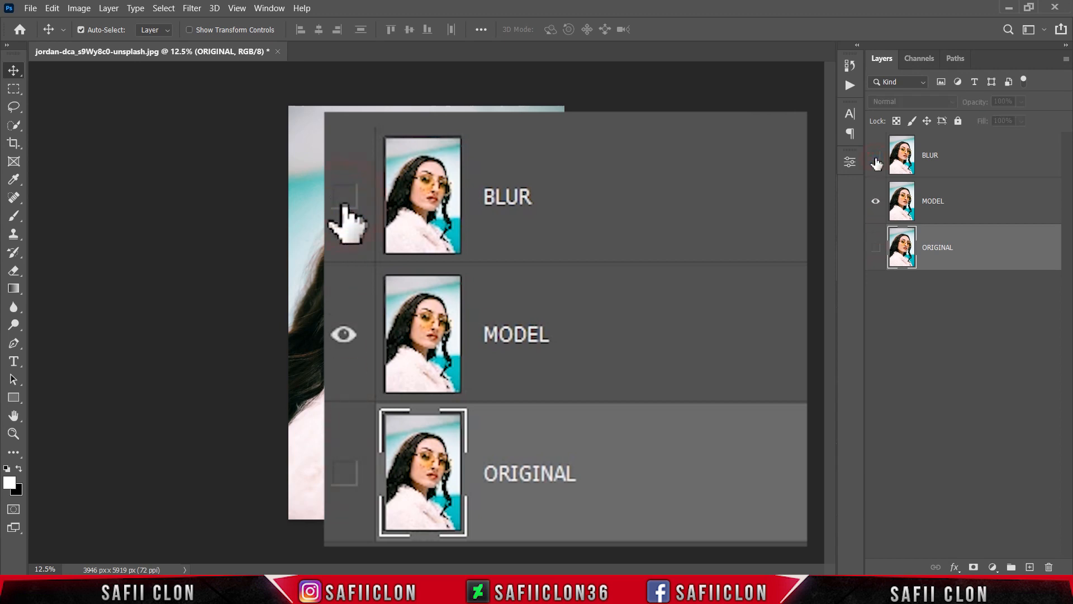
Add a Black & White adjustment layer above the BLUR layer and apply its automatic color values.
left_click(1000, 164)
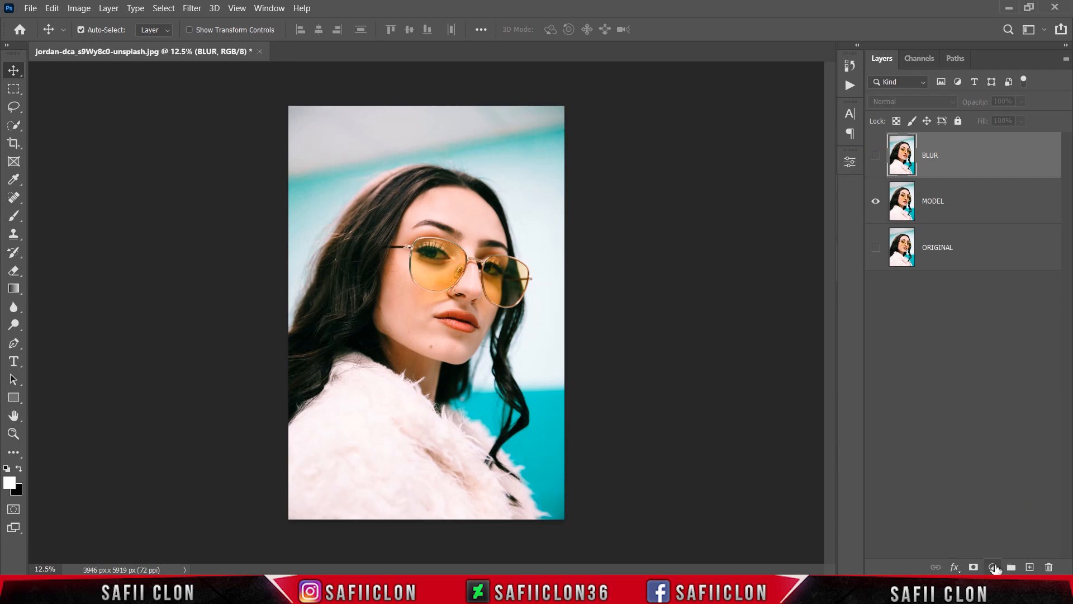
left_click(994, 567)
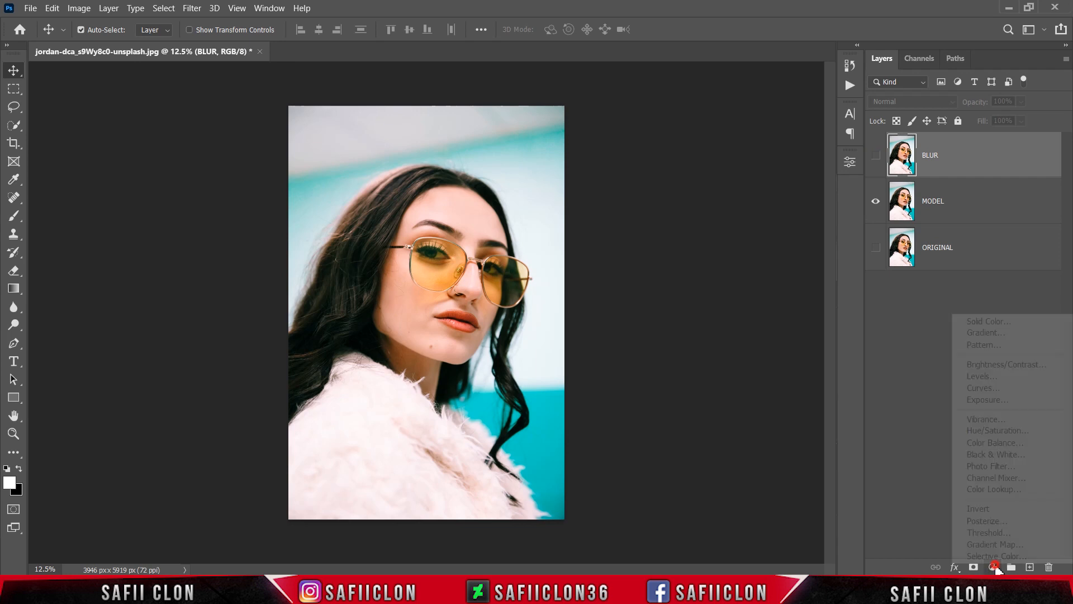
left_click(995, 453)
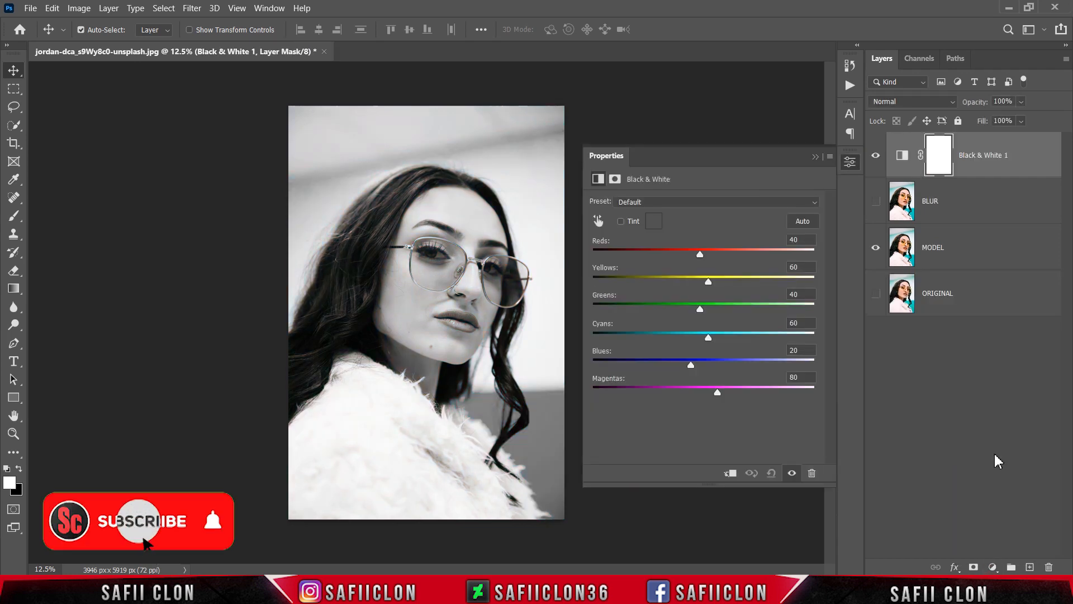
left_click(803, 222)
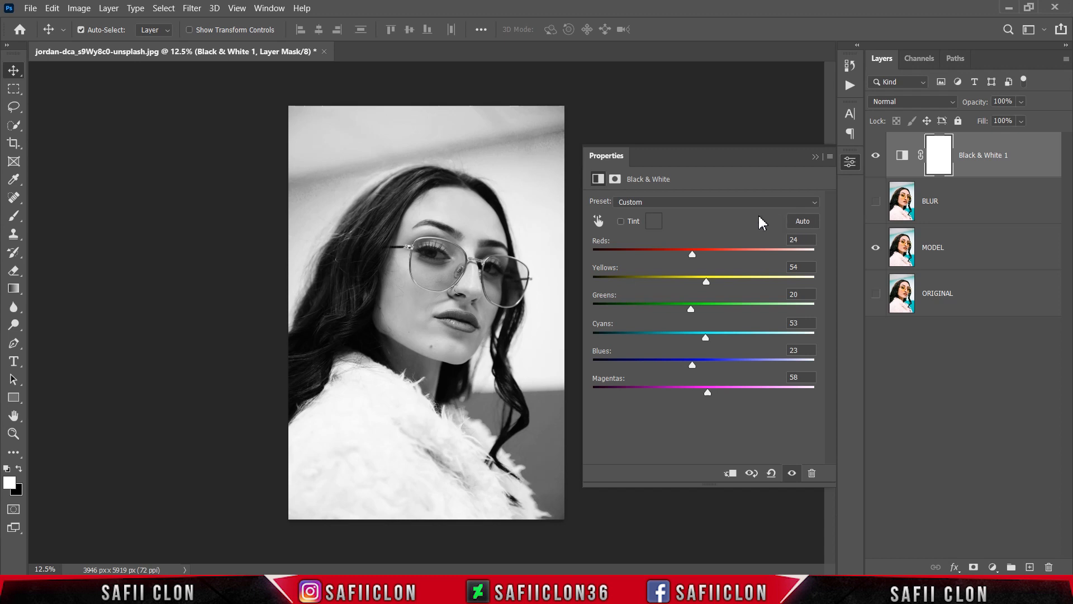
left_click(817, 156)
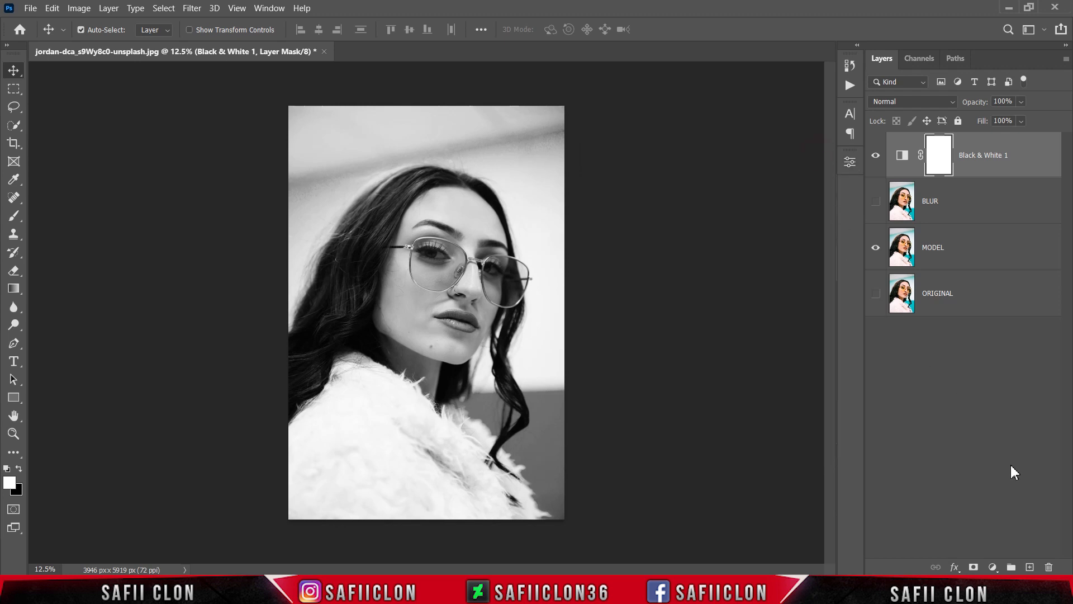
Add a Curves adjustment layer, set the Blue channel's highlight point to input 226, output 255, and compare the image without it.
left_click(993, 567)
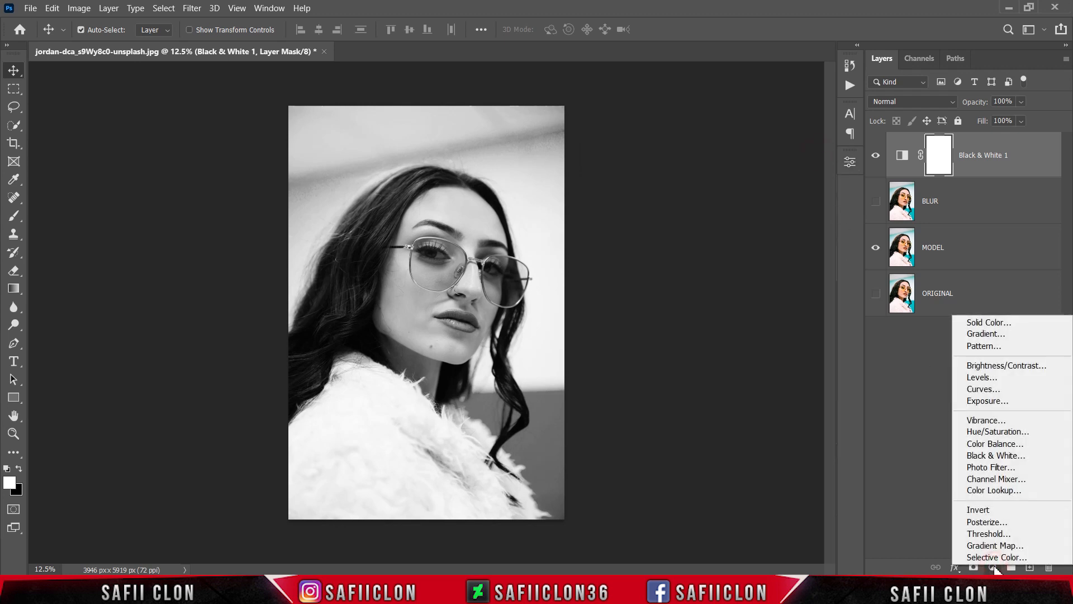
left_click(984, 389)
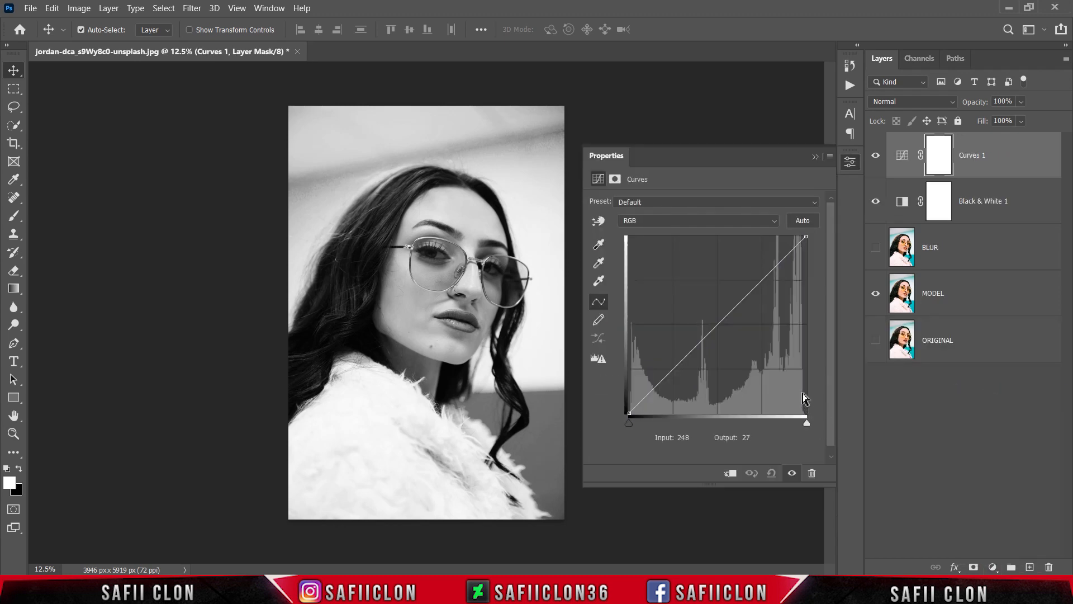
key("ctrl+plus")
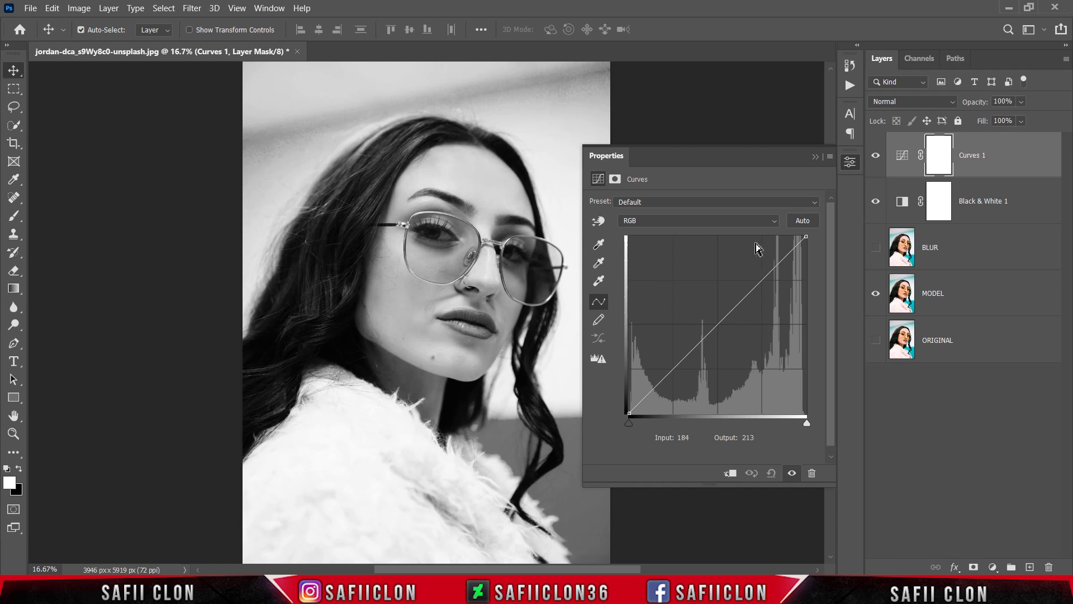
left_click(772, 221)
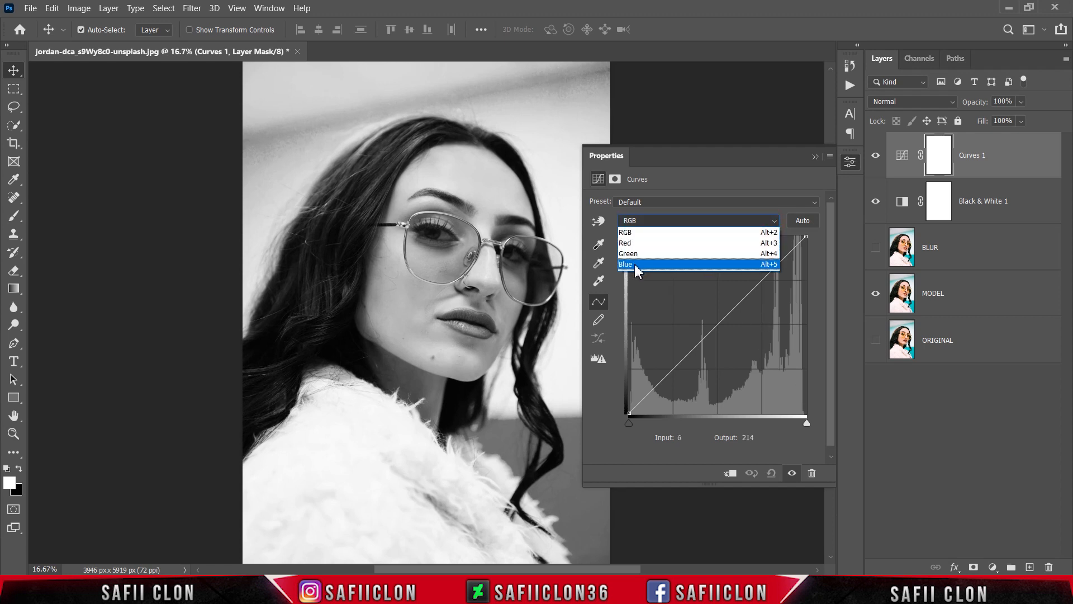
left_click(635, 264)
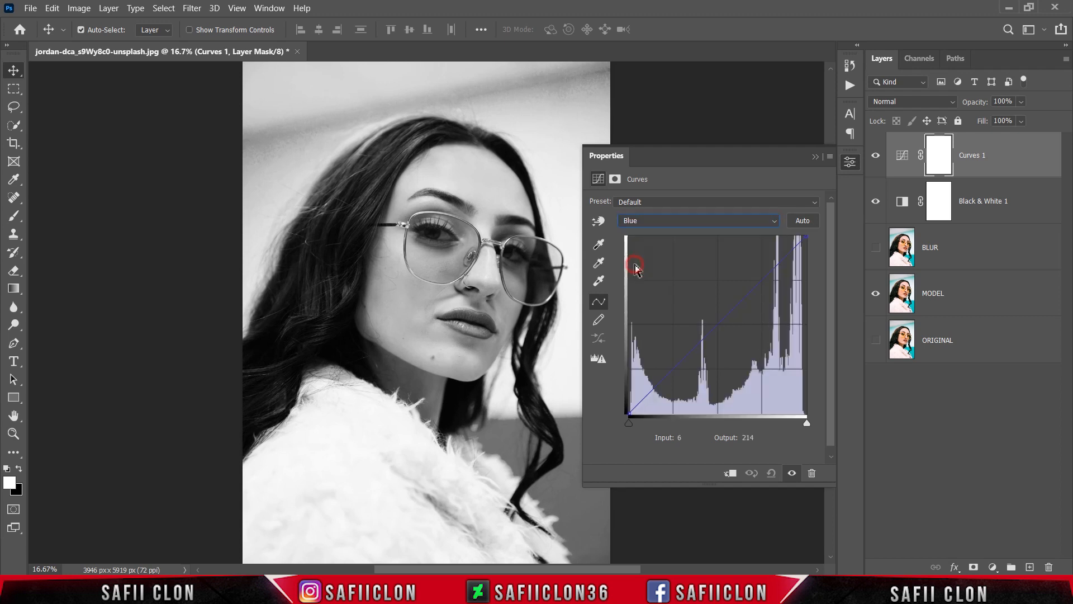
left_click(807, 238)
left_click_drag(802, 231, 791, 229)
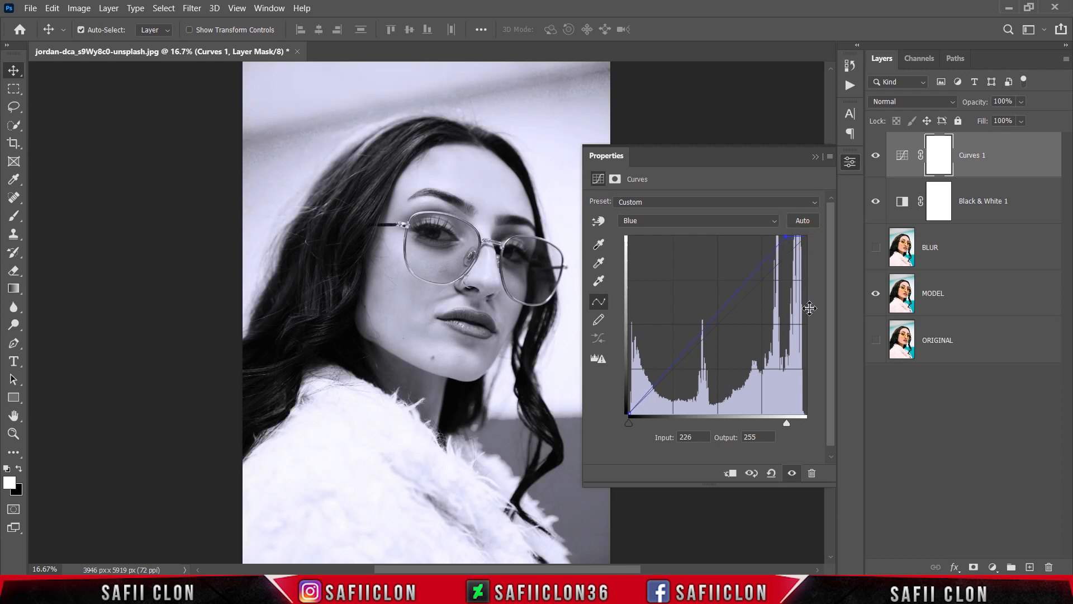
left_click(815, 157)
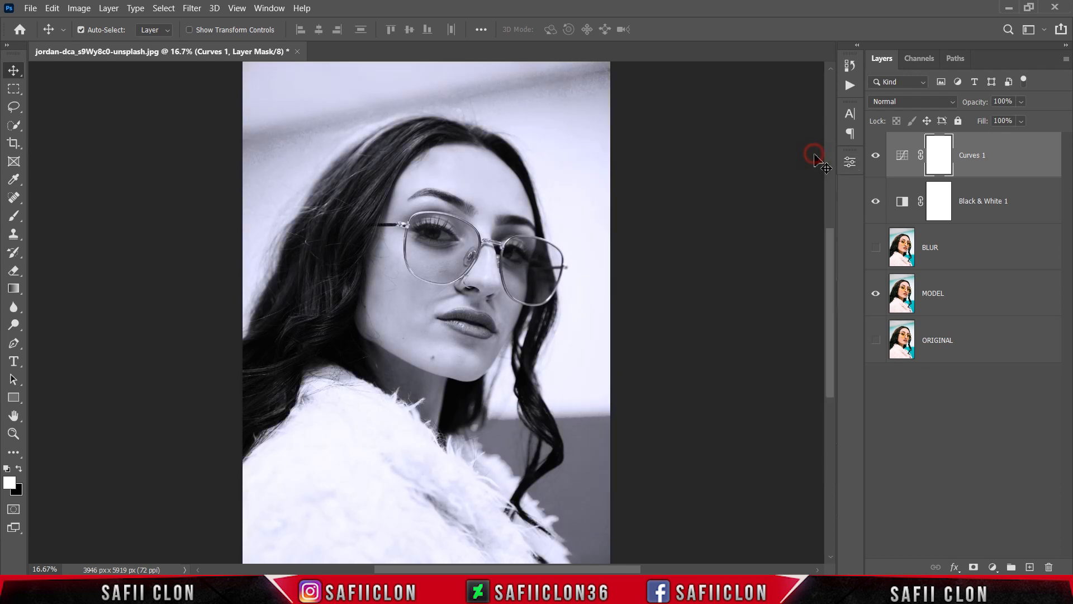
left_click(876, 156)
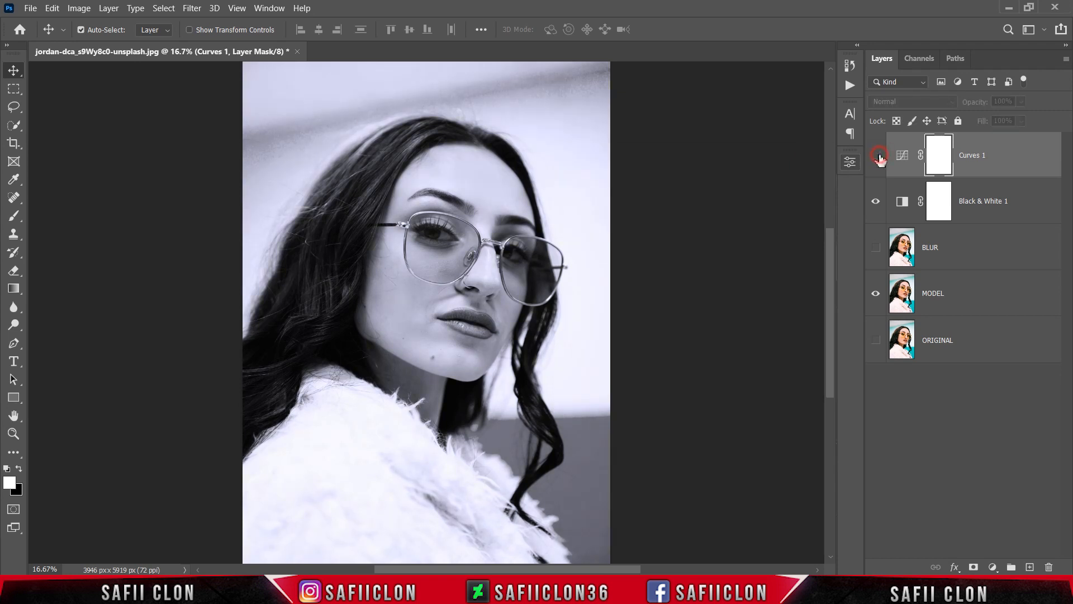
left_click(876, 156)
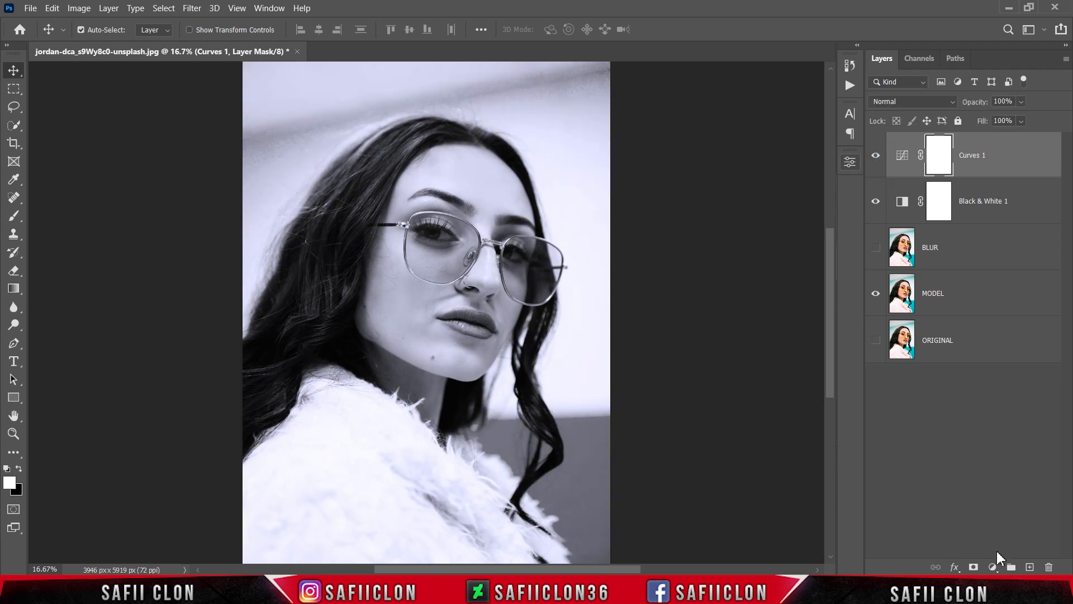
Add a Brightness/Contrast adjustment layer with brightness 10 and contrast 35, and compare the image with and without it.
left_click(993, 567)
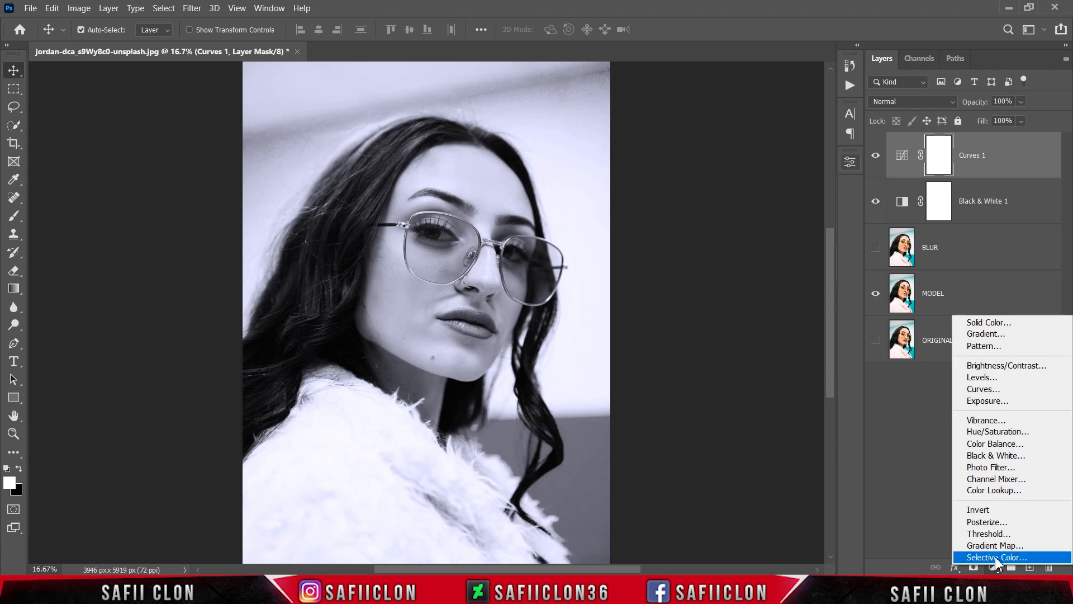
left_click(996, 369)
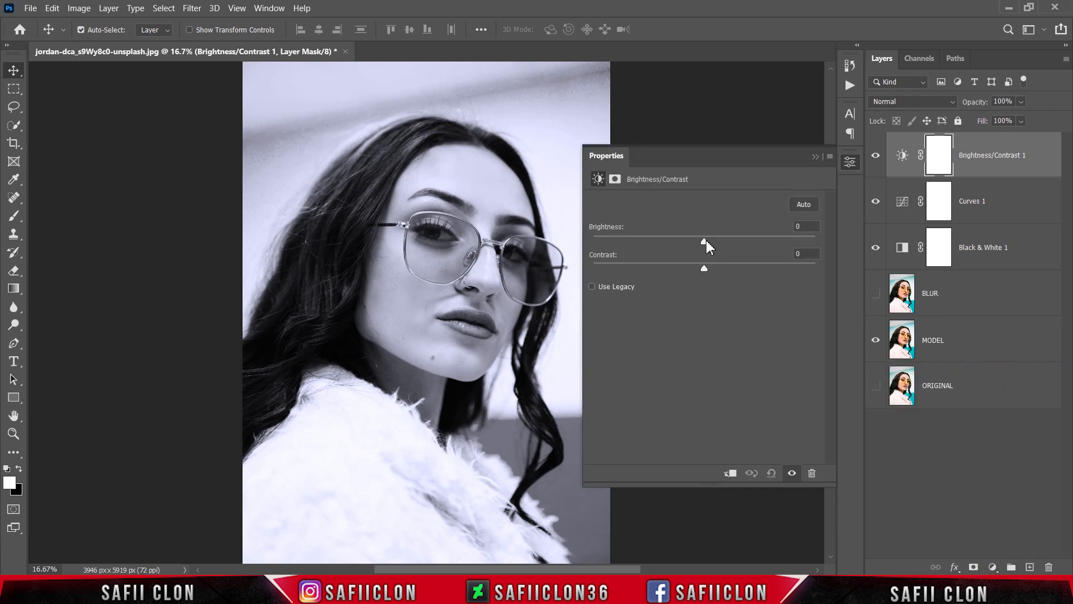
left_click_drag(706, 241, 716, 267)
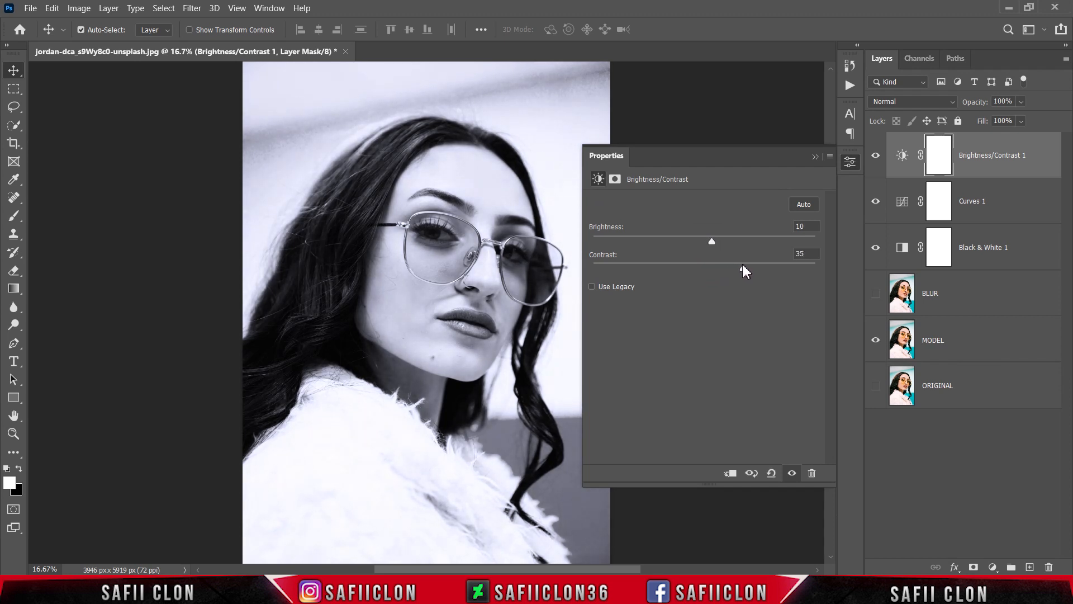
left_click(815, 157)
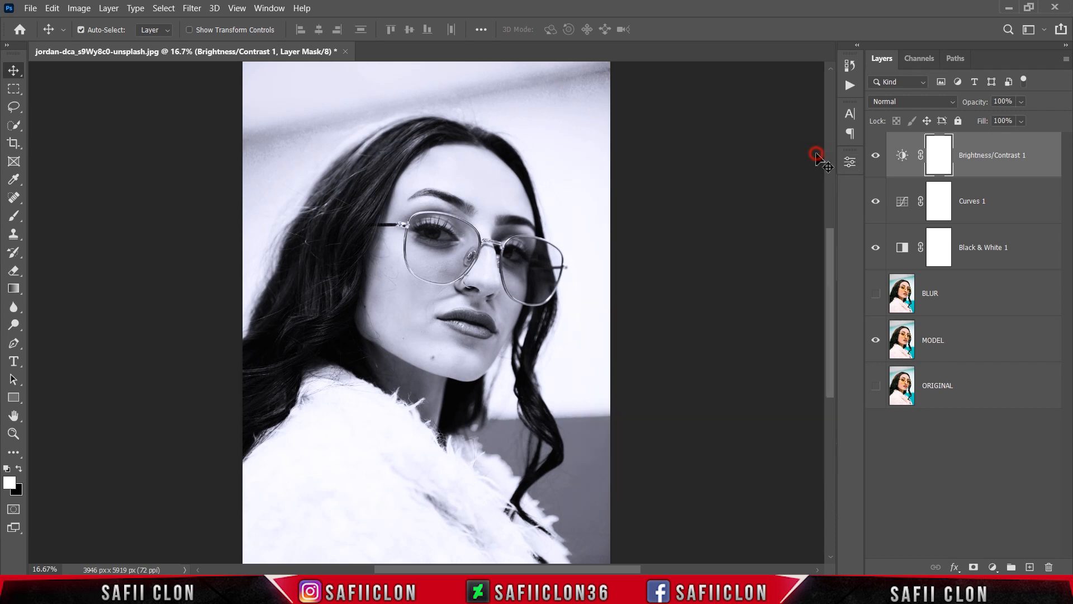
left_click(875, 156)
left_click(875, 156)
left_click(875, 157)
left_click(875, 156)
Add a Color Lookup adjustment layer above the Brightness/Contrast layer and load the FoggyNight.3DL 3D LUT.
left_click(993, 567)
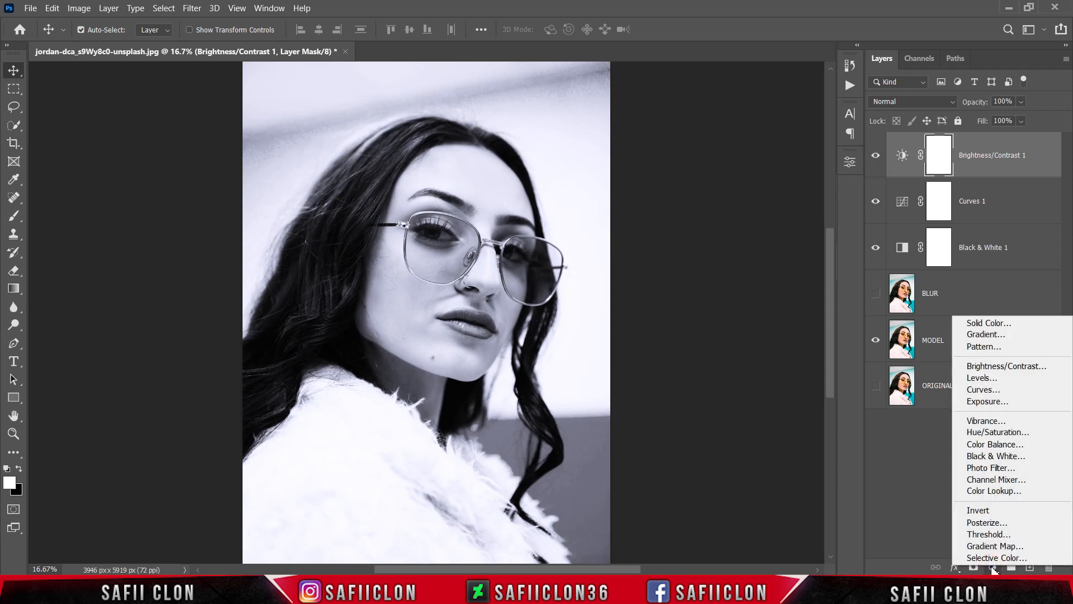
left_click(985, 492)
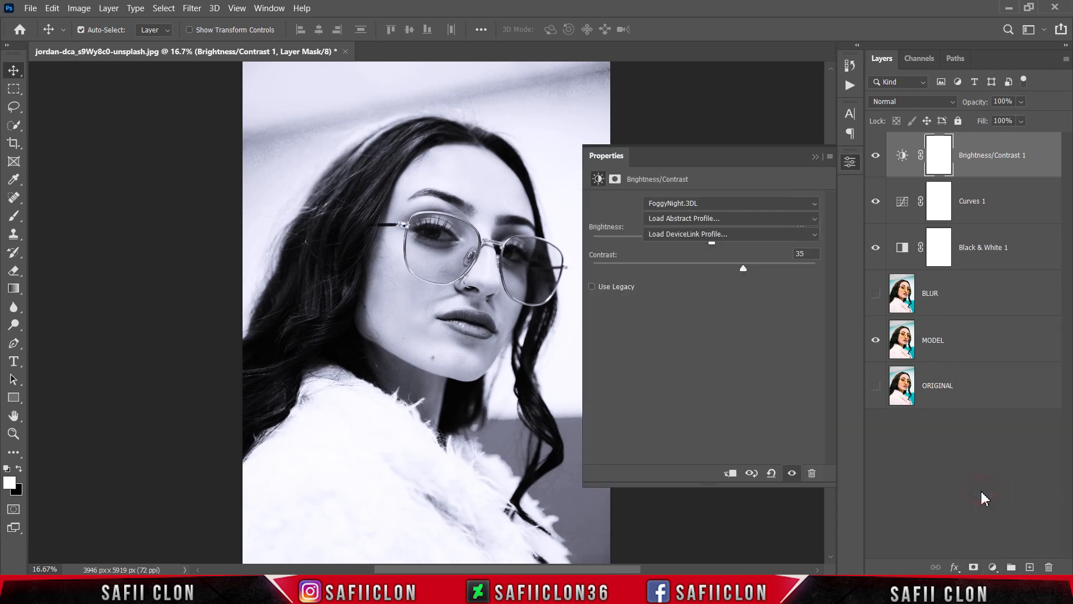
left_click(746, 203)
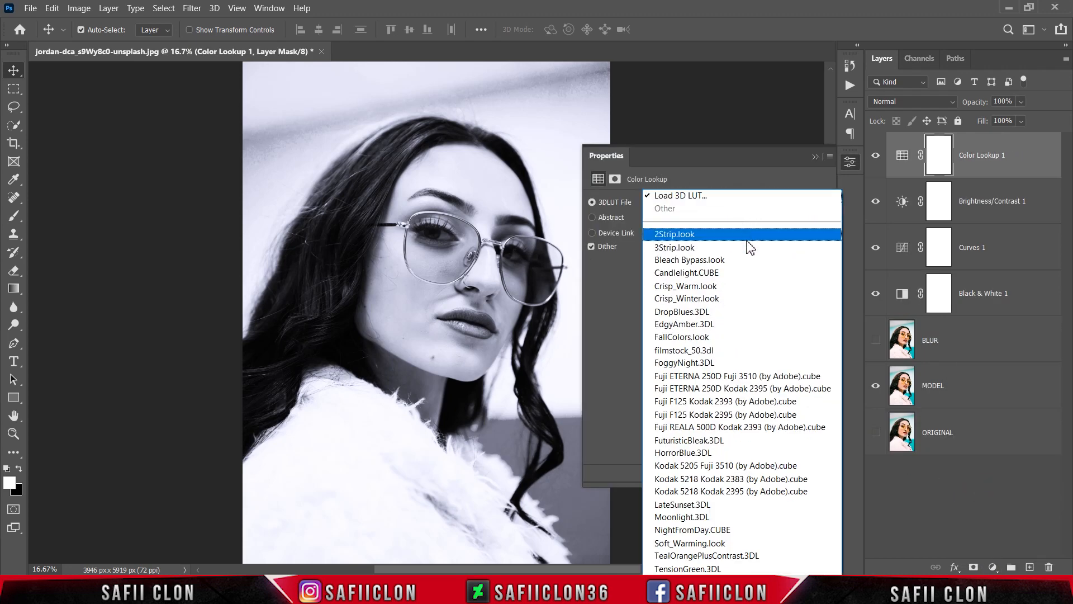
left_click(687, 363)
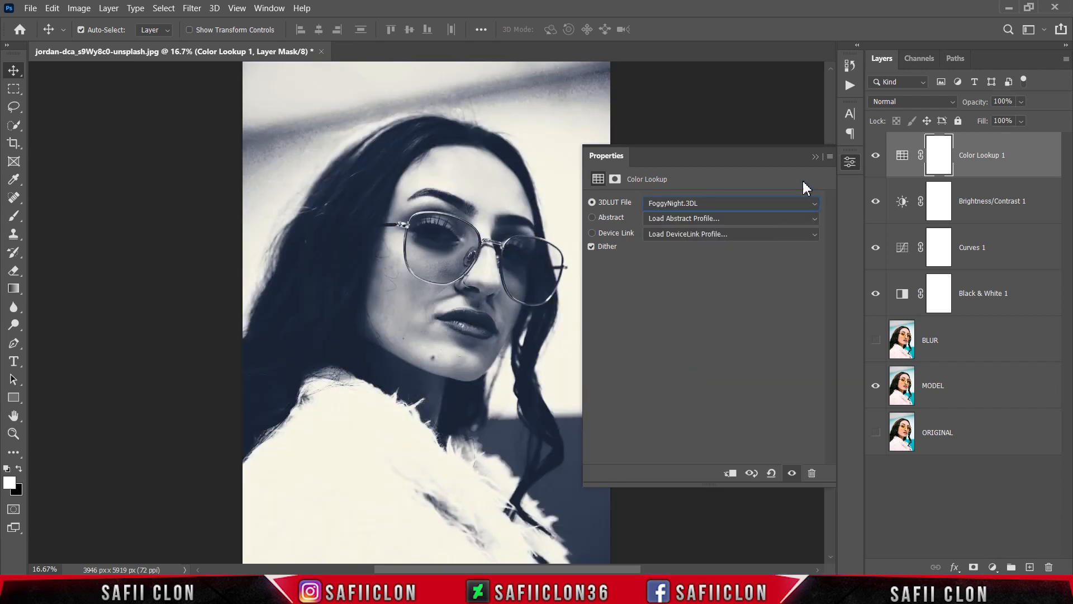
left_click(814, 157)
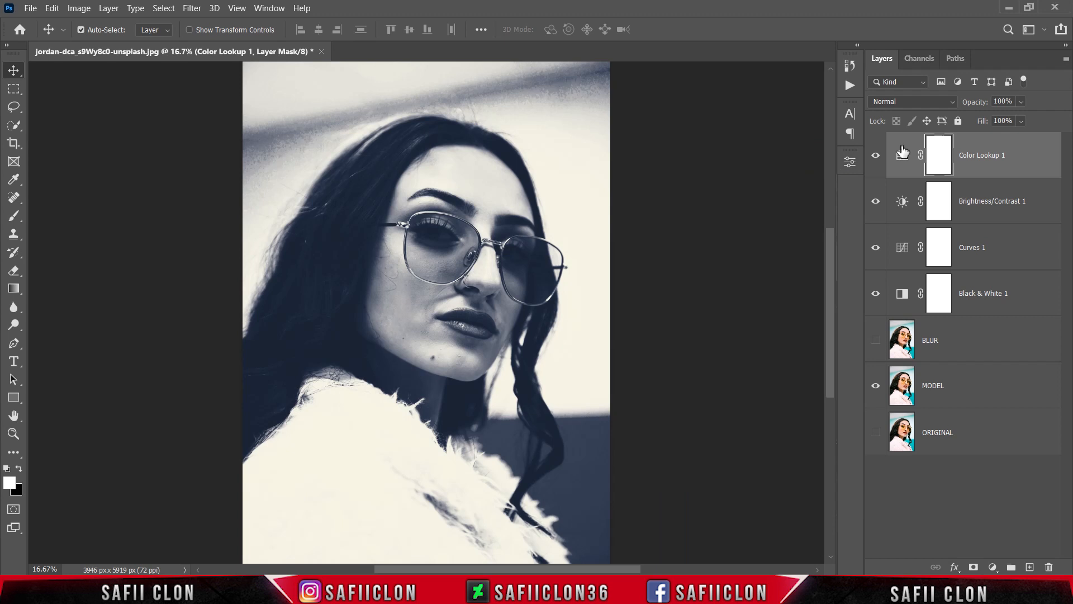
Set the Color Lookup layer's fill to 59% and compare the image with and without it.
left_click(1020, 121)
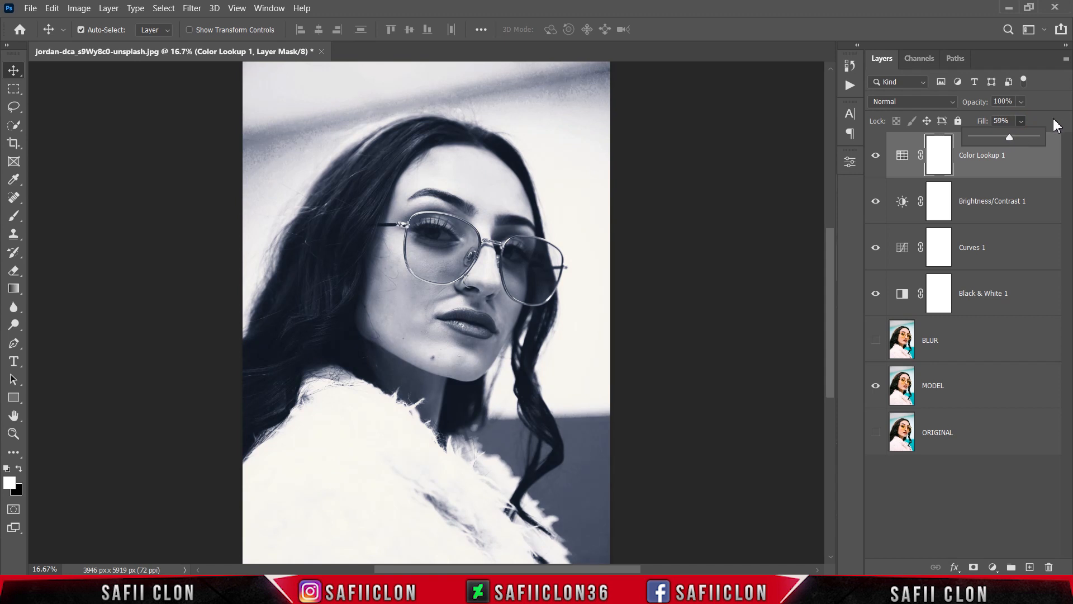
left_click(1022, 120)
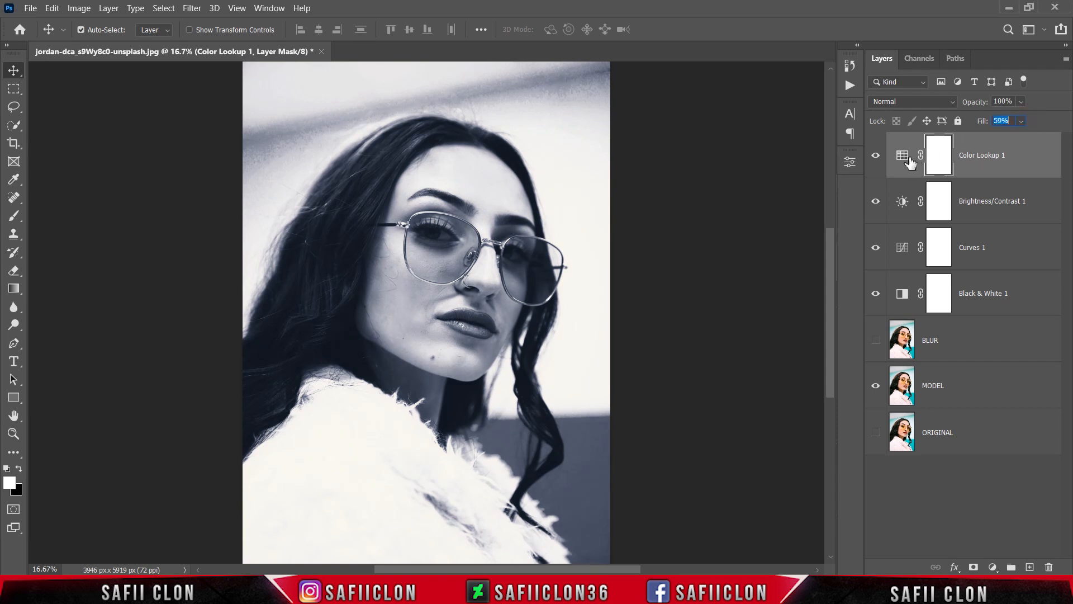
left_click(876, 156)
left_click(876, 156)
left_click(876, 157)
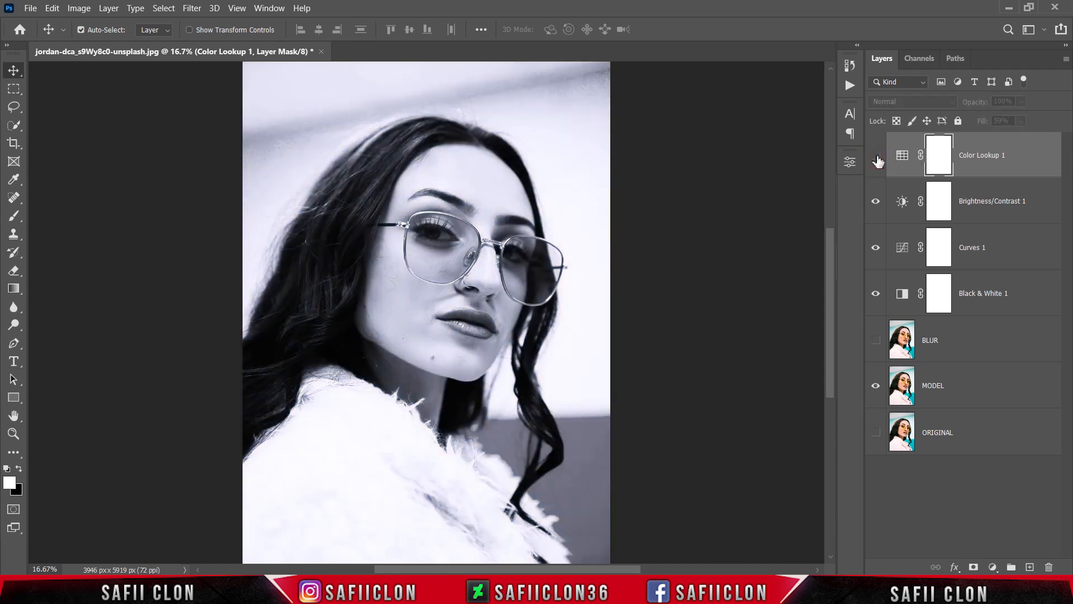
left_click(876, 156)
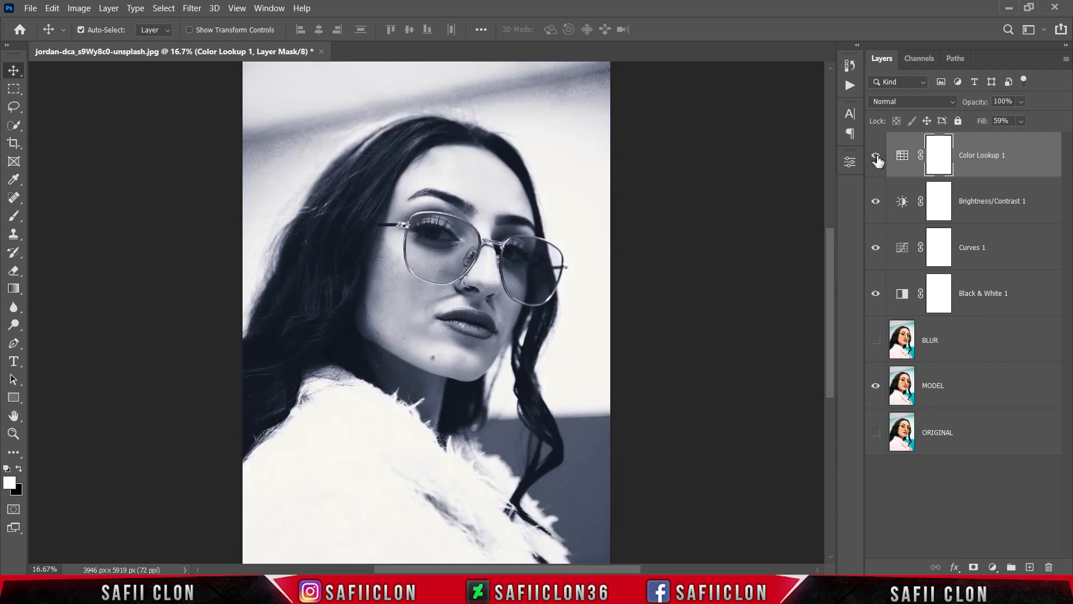
Show the BLUR layer and apply a Gaussian Blur with a radius of 81.2 pixels to it.
left_click(975, 343)
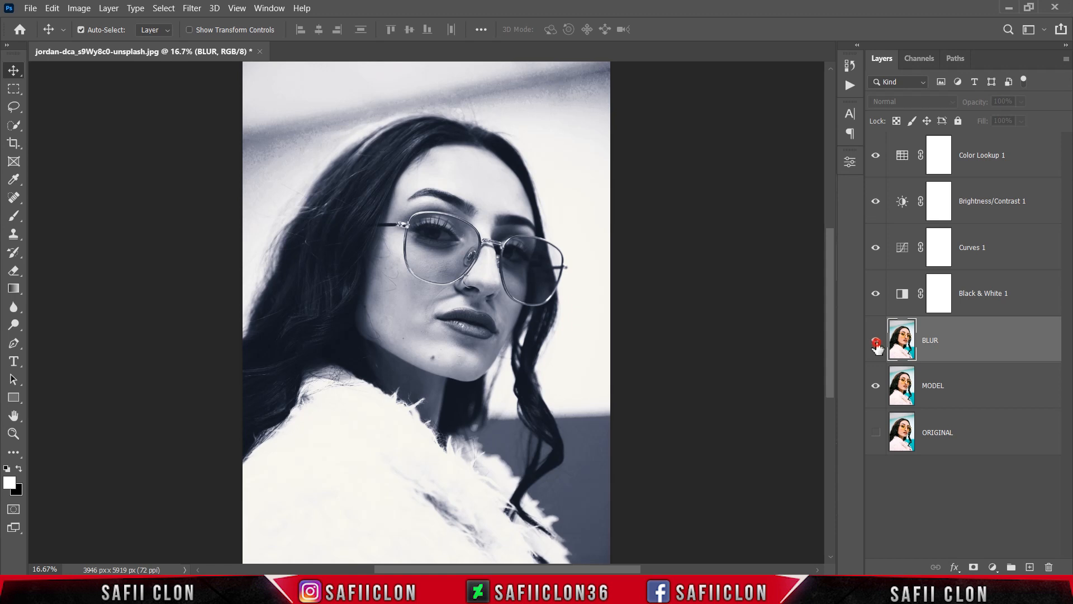
left_click(876, 342)
left_click_drag(831, 327, 832, 311)
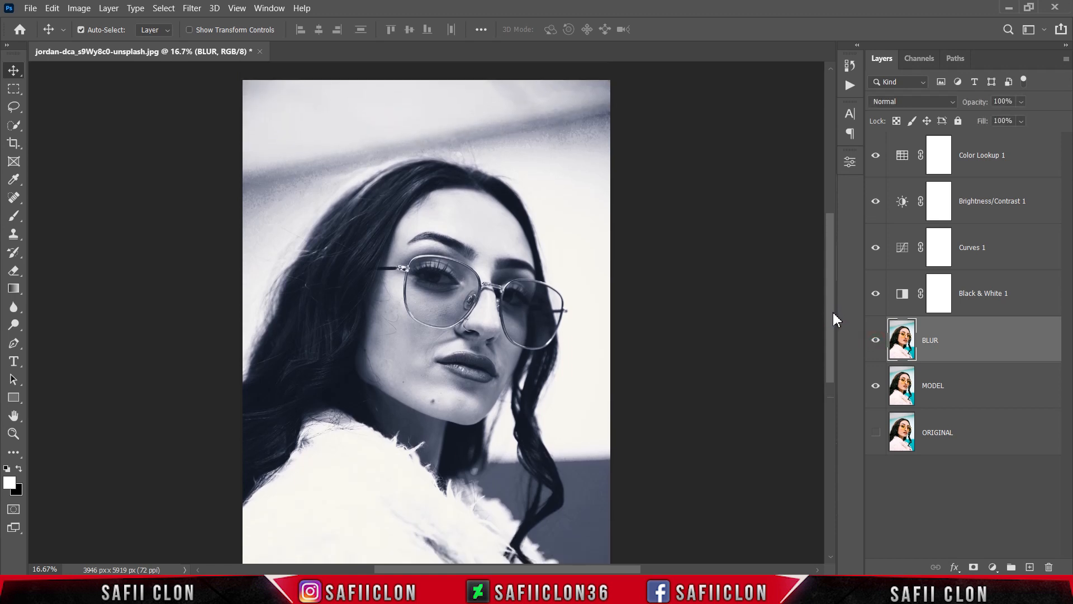
key("ctrl+plus")
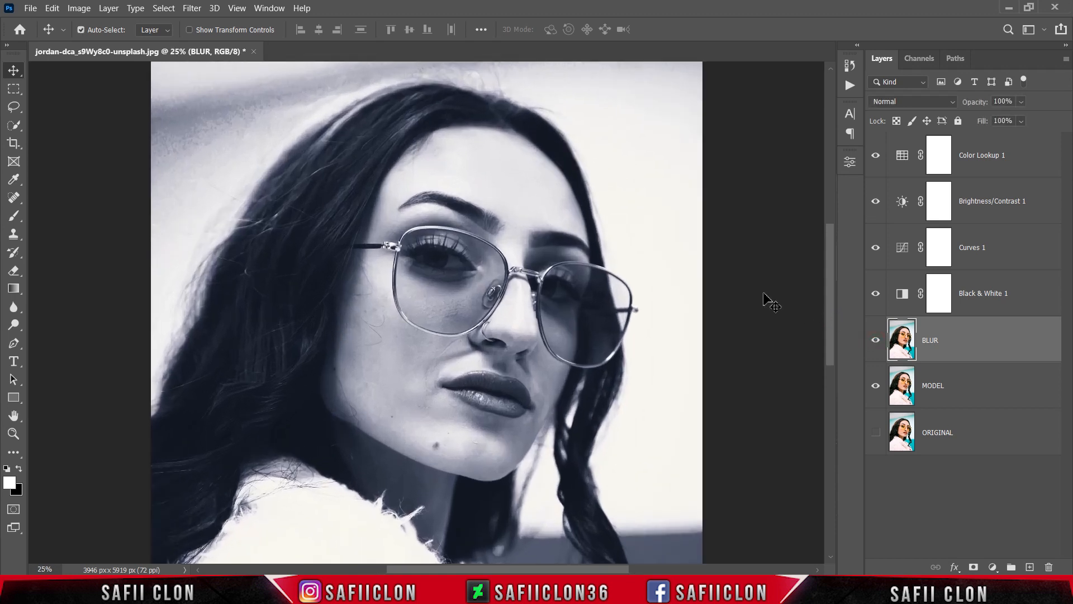
scroll(766, 299, "up", 2)
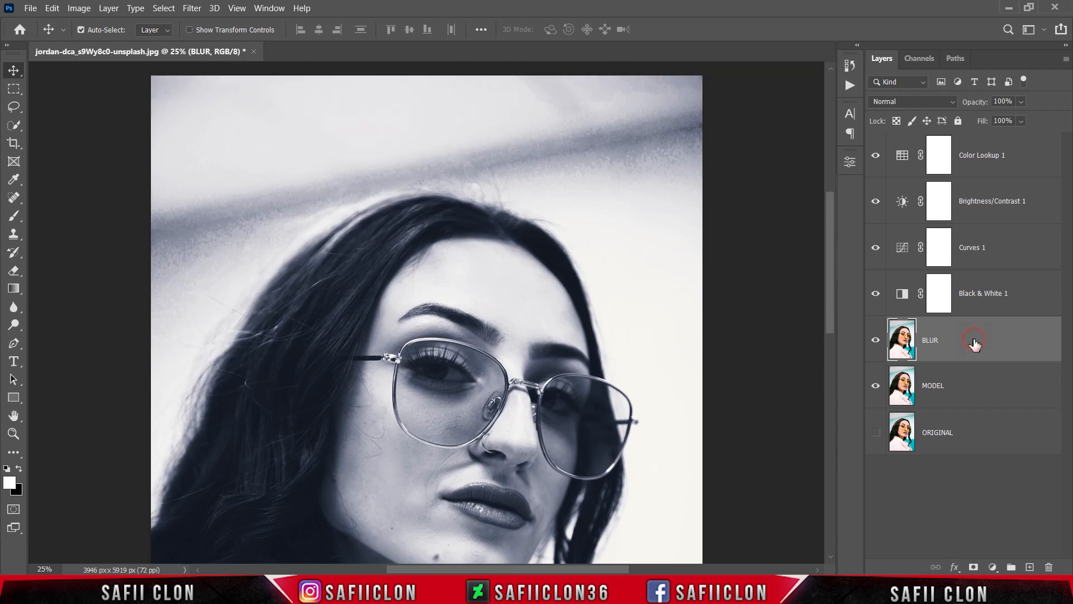
left_click(192, 8)
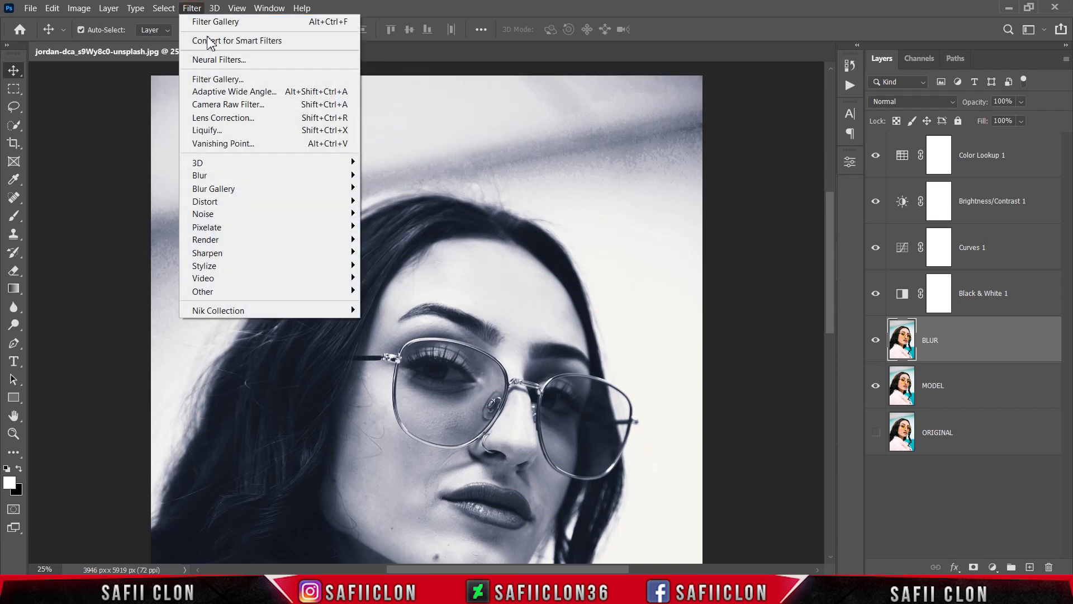
mouse_move(302, 175)
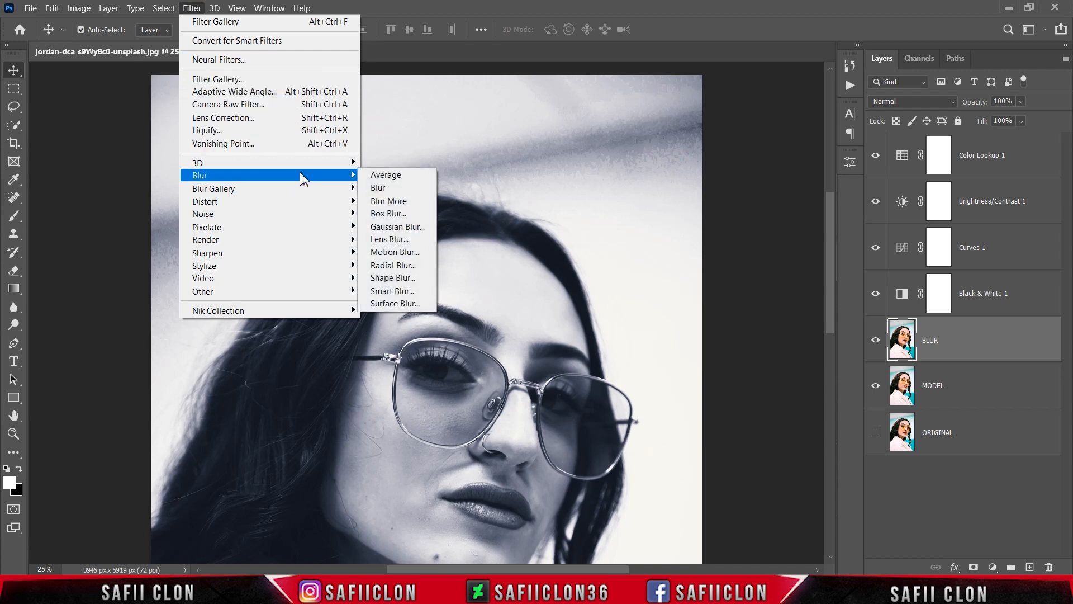
left_click(416, 228)
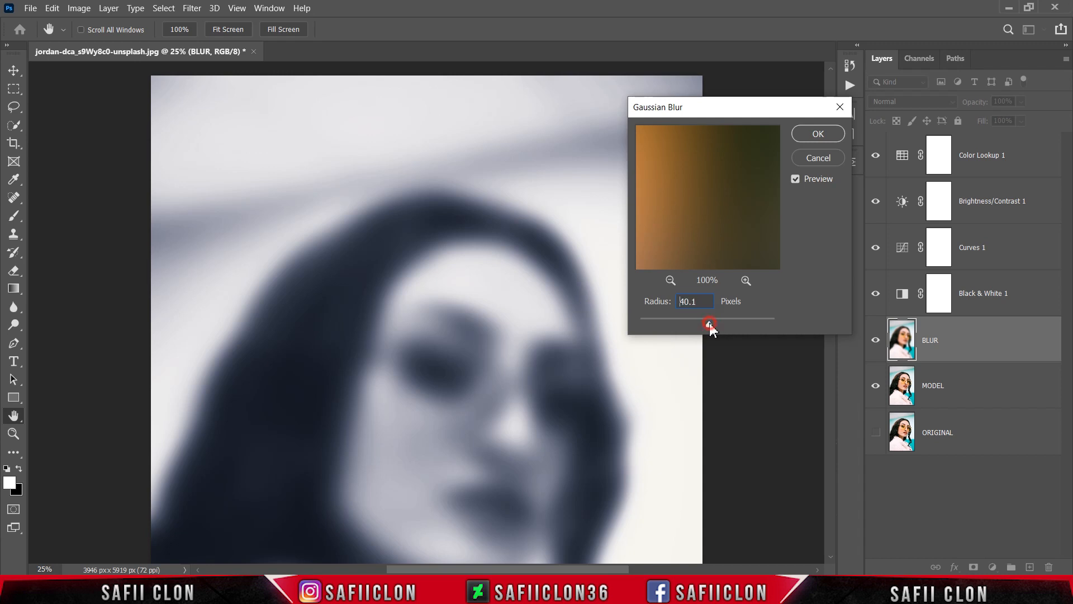
mouse_move(710, 324)
left_mouse_down()
mouse_move(667, 321)
mouse_move(722, 323)
left_mouse_up()
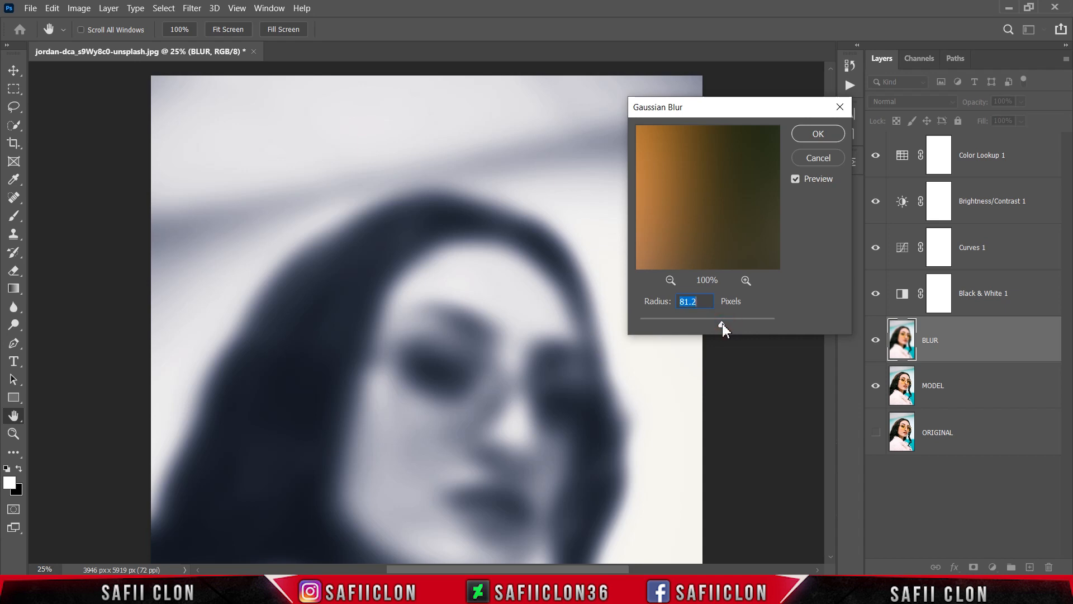
left_click(816, 135)
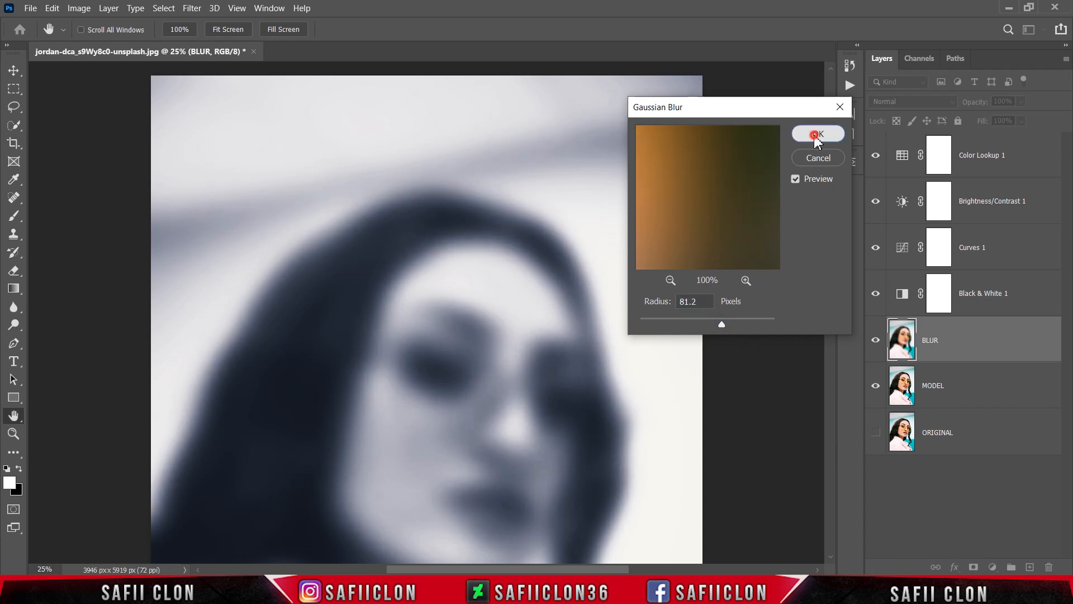
Add a layer mask to the BLUR layer and invert it to black.
left_click(955, 342)
left_click(974, 567)
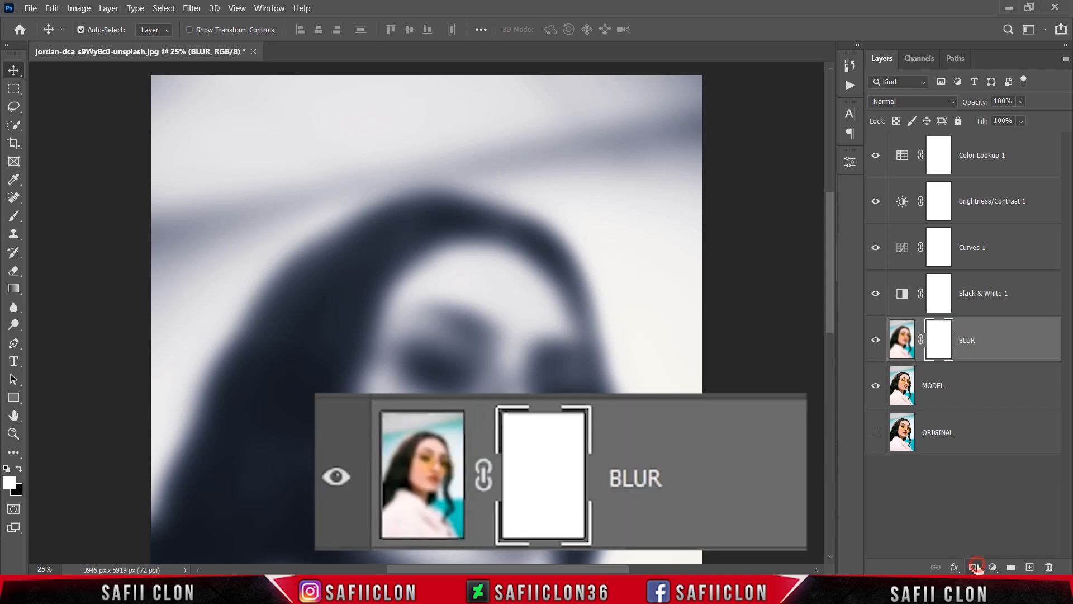
left_click(937, 334)
key("ctrl+i")
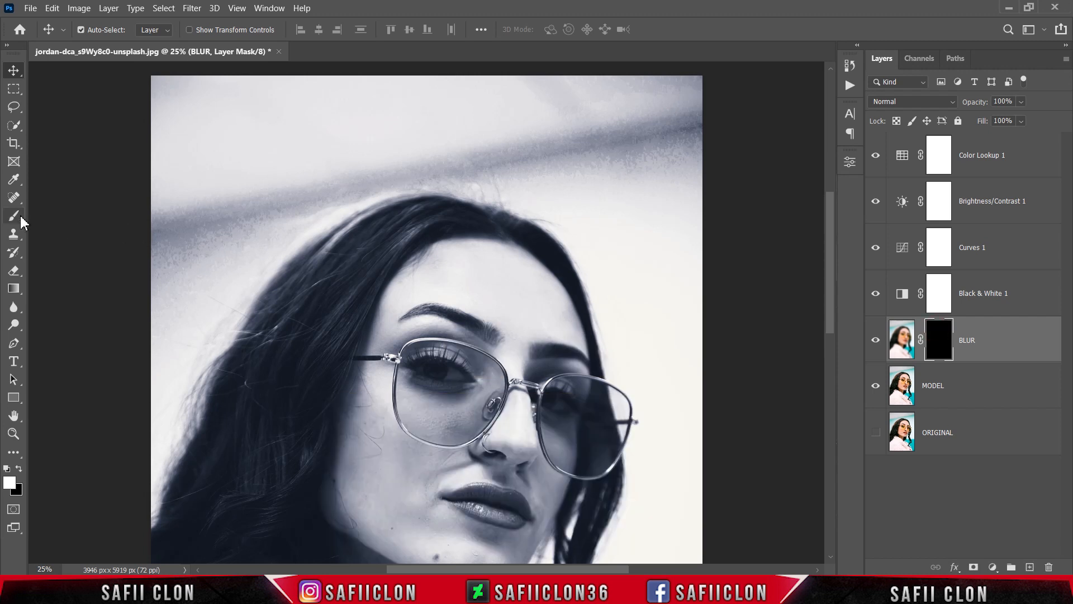
Set up a Soft Round brush at 495 px with 0% hardness and 24% opacity.
left_click(19, 215)
left_click(56, 215)
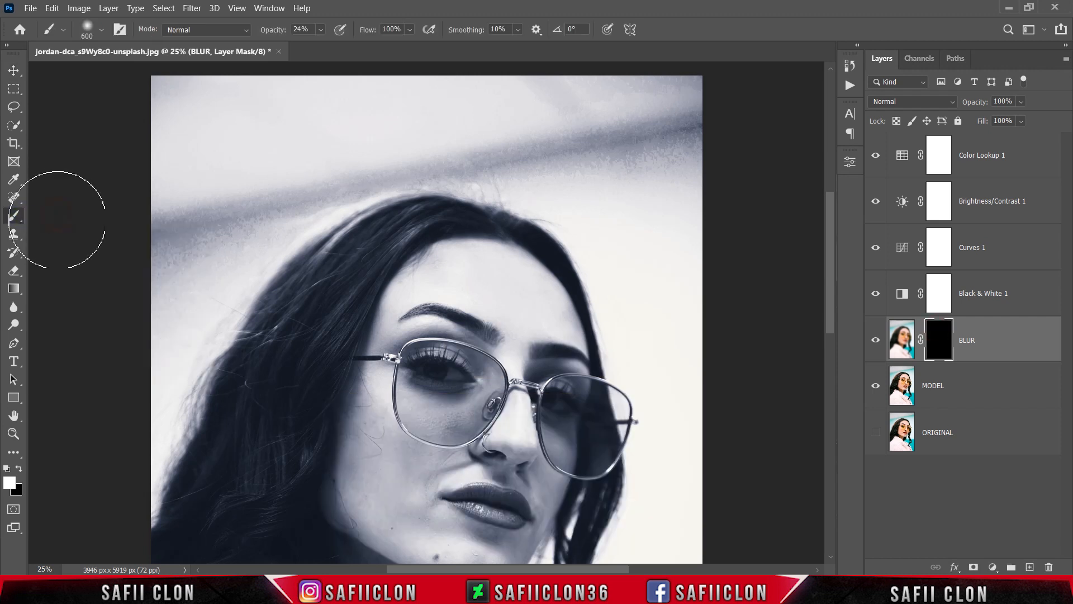
left_click(101, 29)
left_click(107, 222)
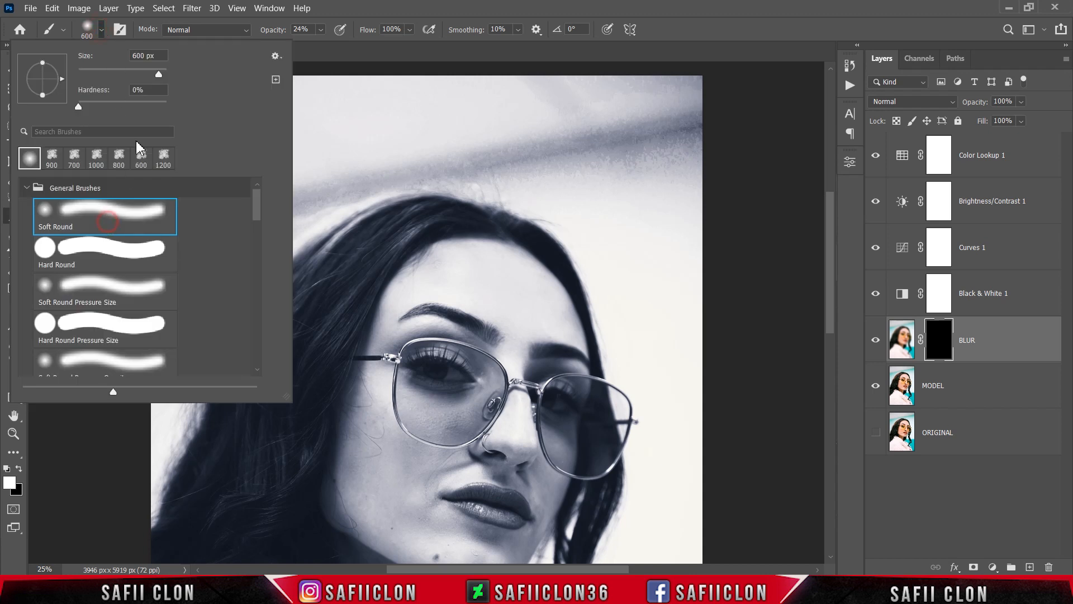
left_click(103, 31)
left_click(322, 29)
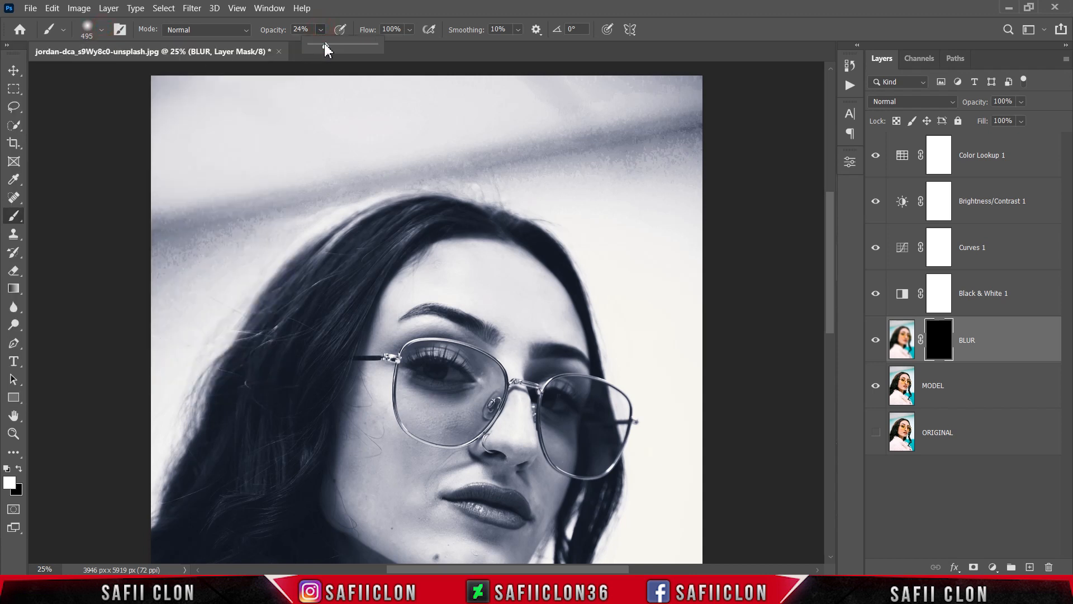
left_click(322, 28)
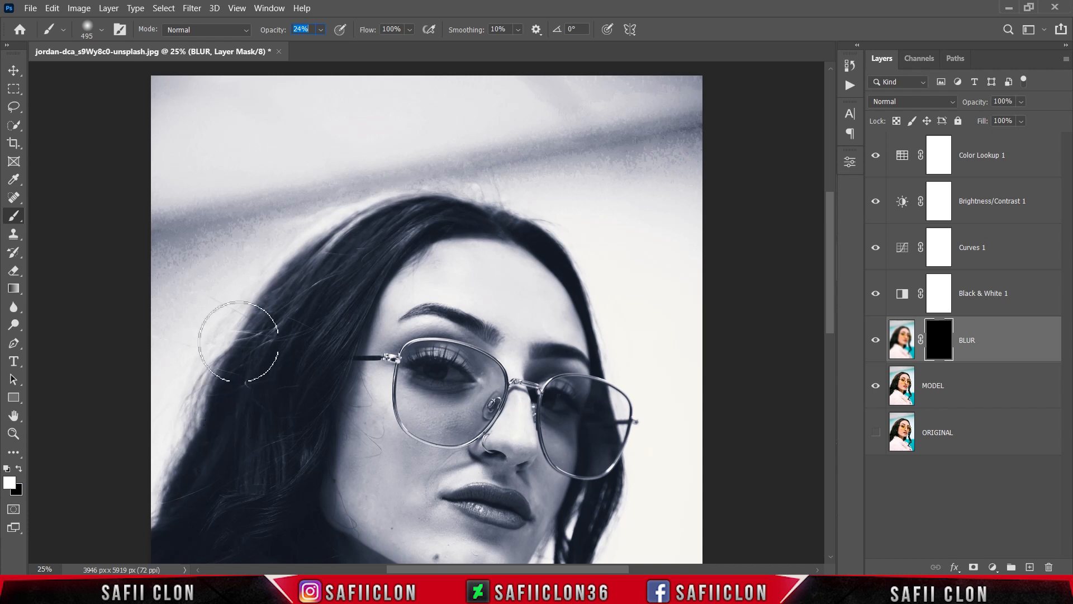
Paint white on the BLUR mask over the background around the hair, enlarging the brush to 600 px, and compare the image without the blur.
mouse_move(244, 229)
left_mouse_down()
mouse_move(222, 241)
mouse_move(173, 215)
mouse_move(182, 251)
mouse_move(160, 228)
mouse_move(196, 233)
mouse_move(139, 307)
mouse_move(174, 319)
mouse_move(195, 308)
left_mouse_up()
scroll(176, 293, "up", 2)
key("]")
mouse_move(241, 262)
left_mouse_down()
mouse_move(582, 201)
mouse_move(638, 204)
mouse_move(555, 239)
mouse_move(690, 379)
left_mouse_up()
scroll(690, 372, "down", 3)
scroll(693, 354, "up", 5)
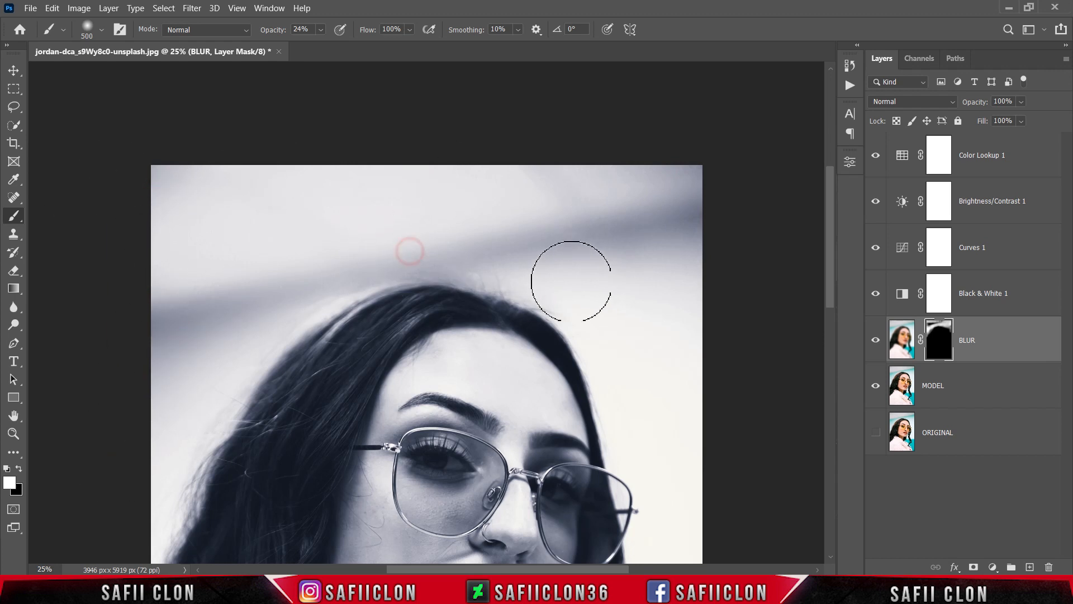
key("bracketright")
scroll(671, 391, "down", 3)
scroll(698, 425, "down", 3)
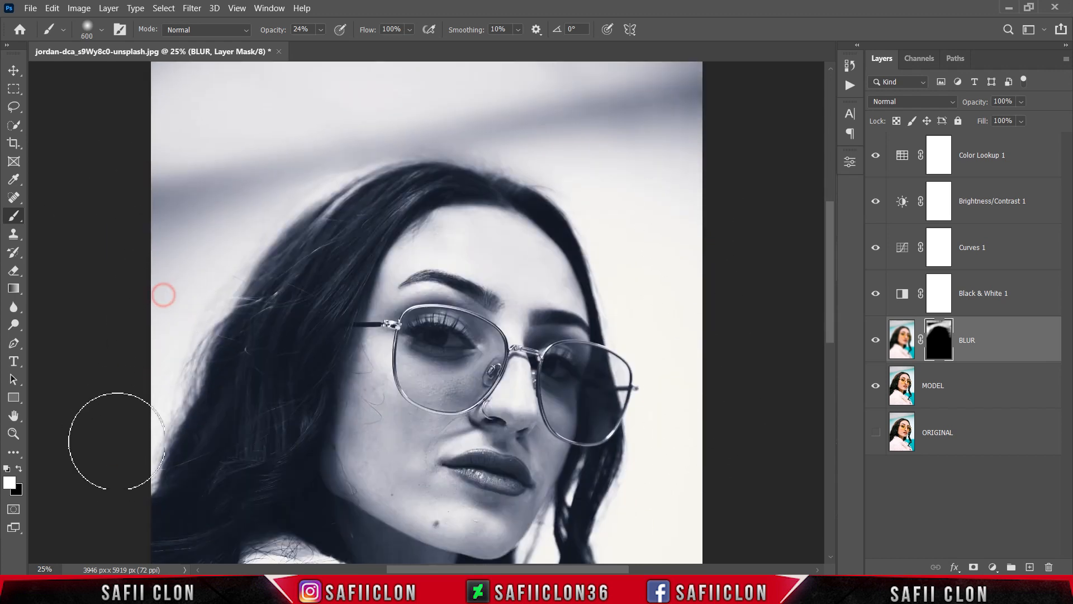
scroll(671, 232, "up", 3)
mouse_move(380, 137)
left_mouse_down()
mouse_move(636, 132)
mouse_move(112, 184)
left_mouse_up()
left_click_drag(400, 117, 84, 185)
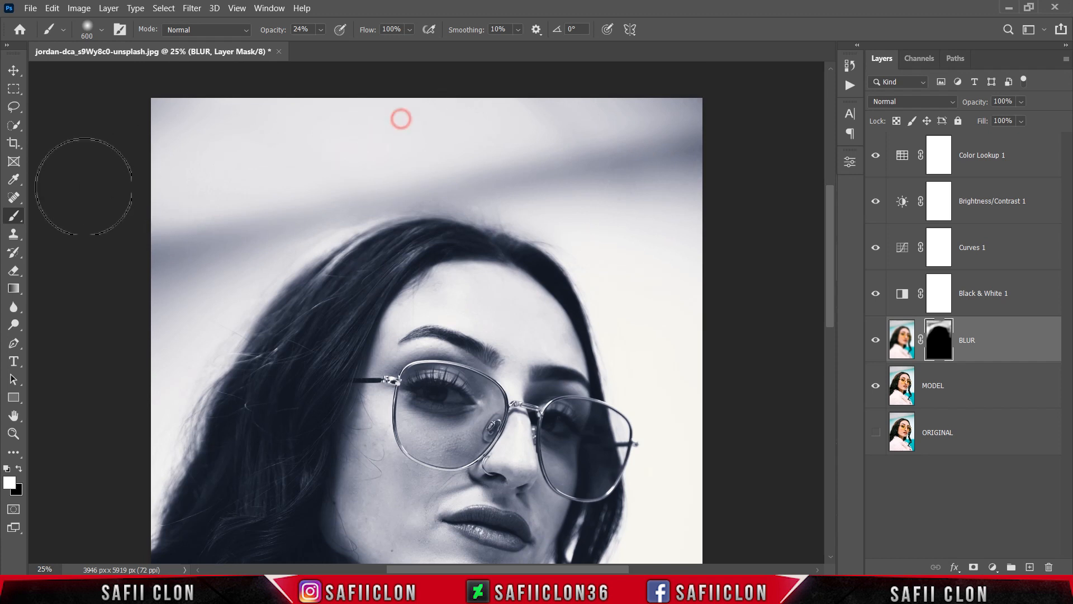
left_click_drag(154, 163, 441, 86)
mouse_move(293, 150)
left_mouse_down()
mouse_move(162, 173)
mouse_move(413, 146)
mouse_move(167, 245)
mouse_move(553, 192)
mouse_move(687, 232)
left_mouse_up()
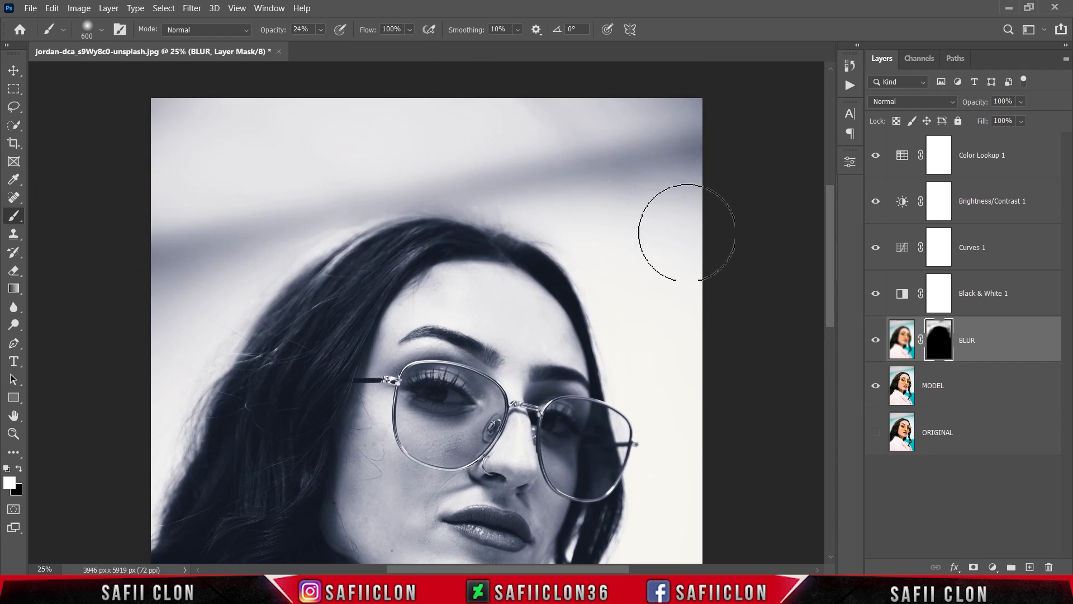
left_click(874, 342)
left_click(875, 342)
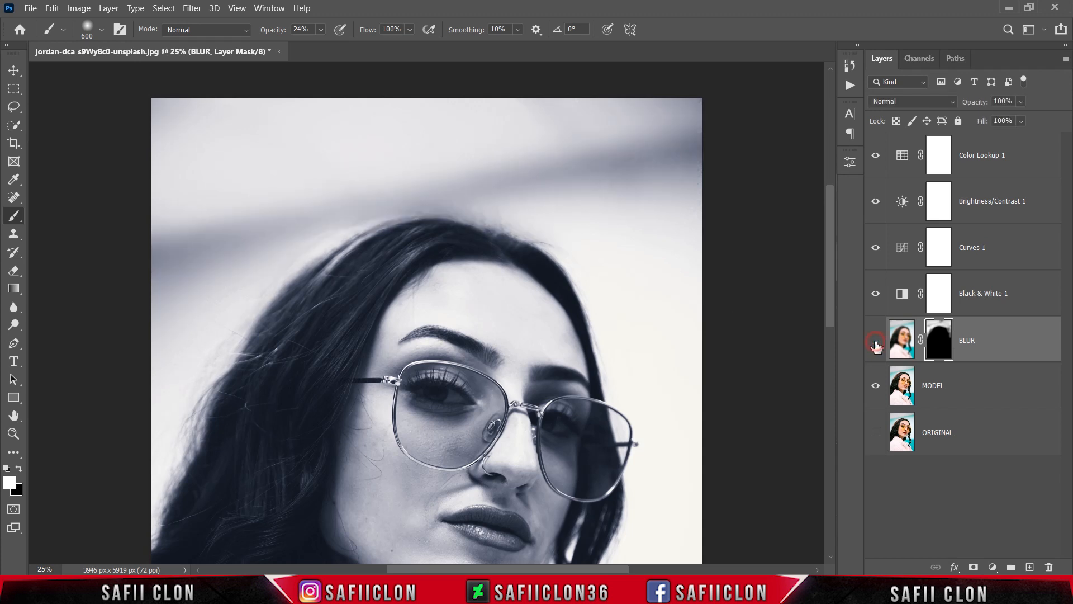
left_click(875, 342)
left_click(875, 342)
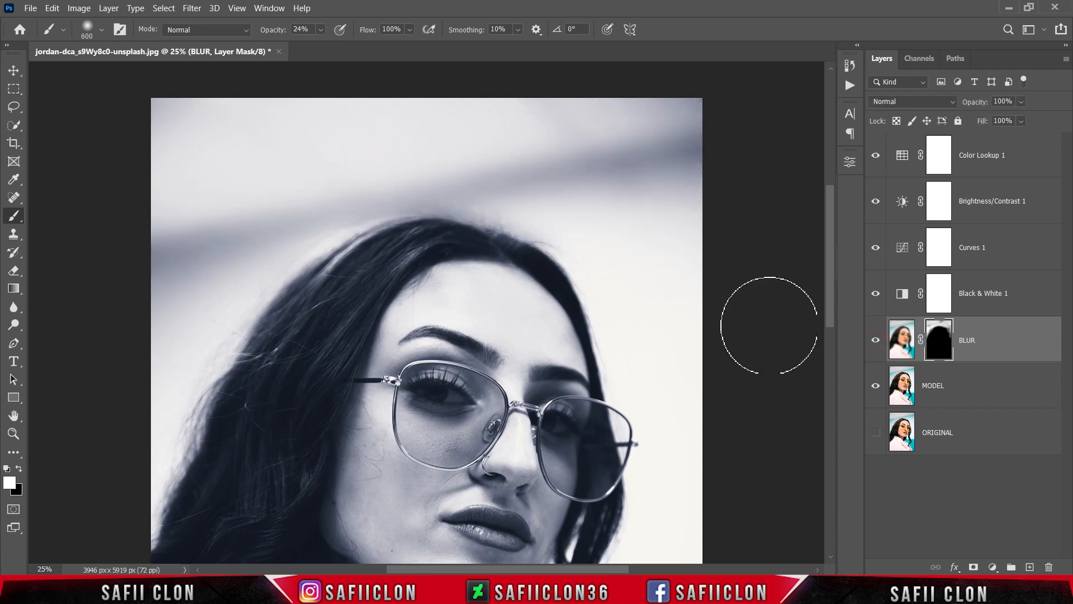
Stamp all visible layers into a new merged layer above the Color Lookup layer.
key("ctrl+minus")
scroll(768, 325, "down", 4)
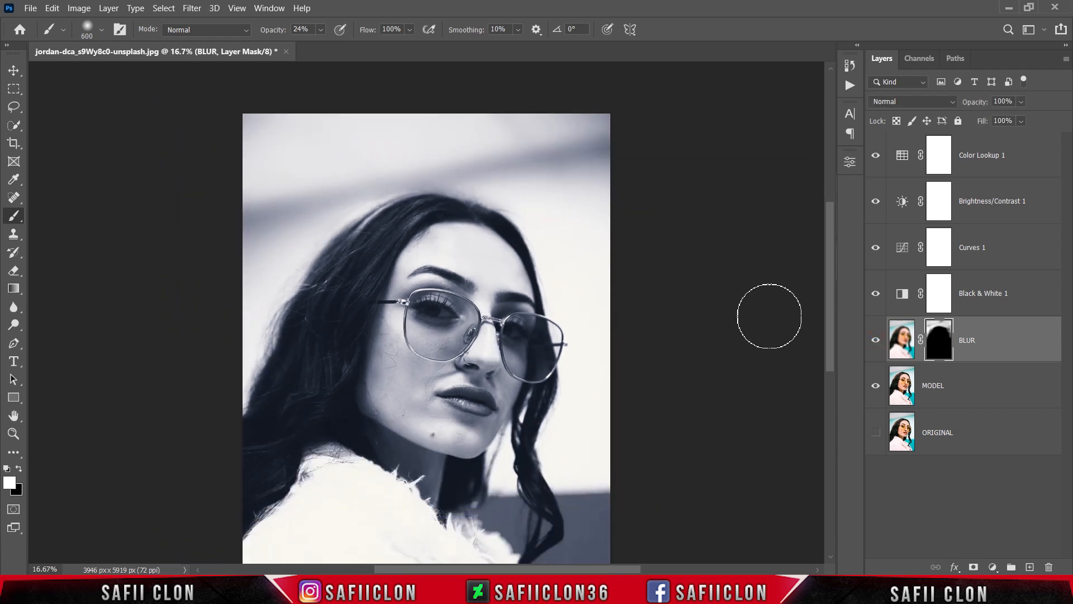
scroll(768, 325, "up", 1)
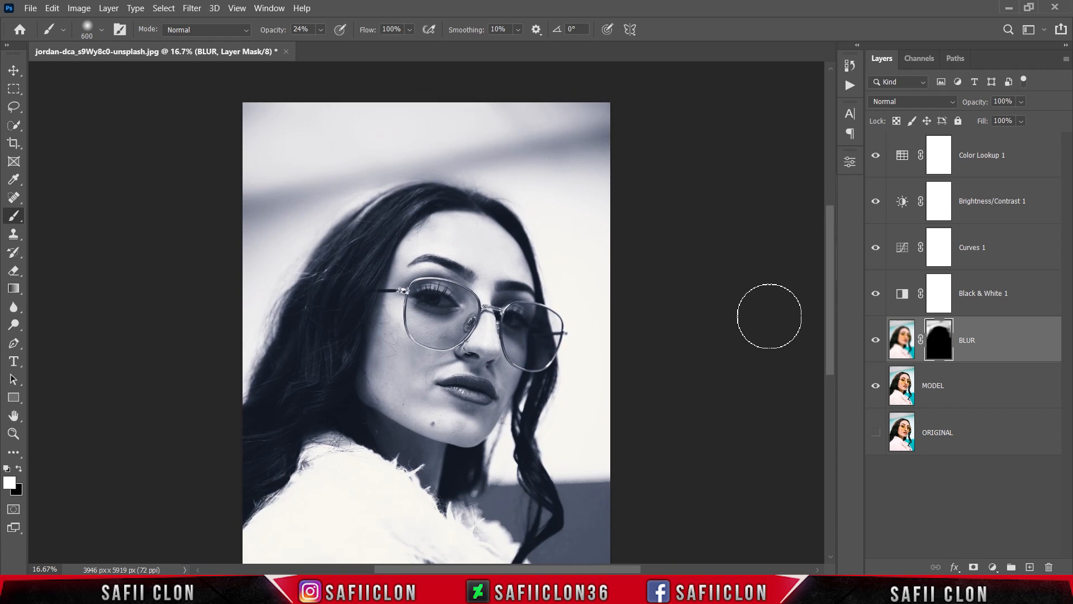
left_click(1031, 160)
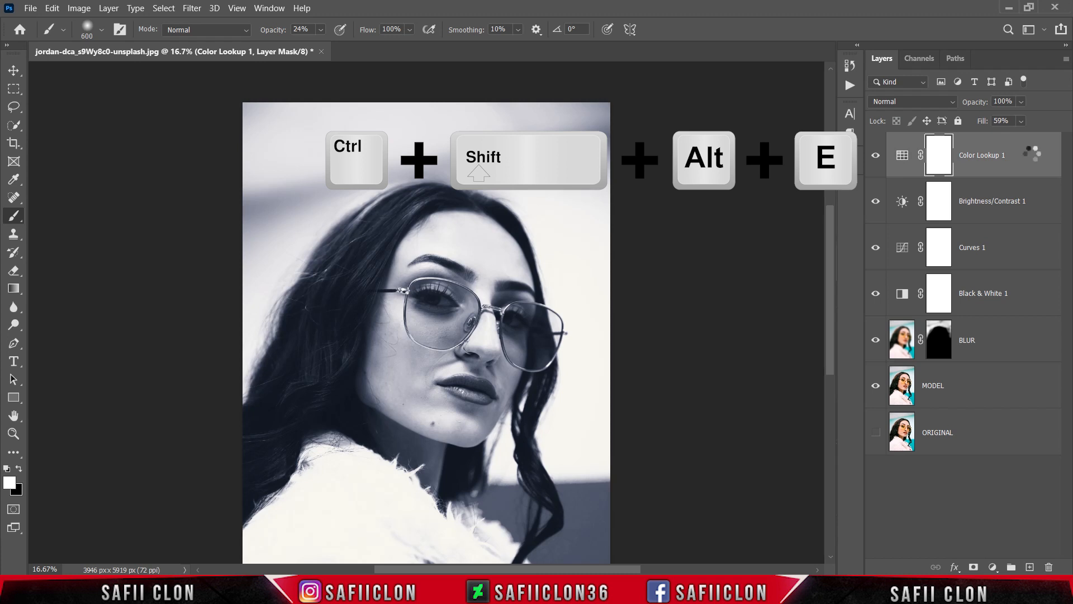
key("ctrl+shift+alt+e")
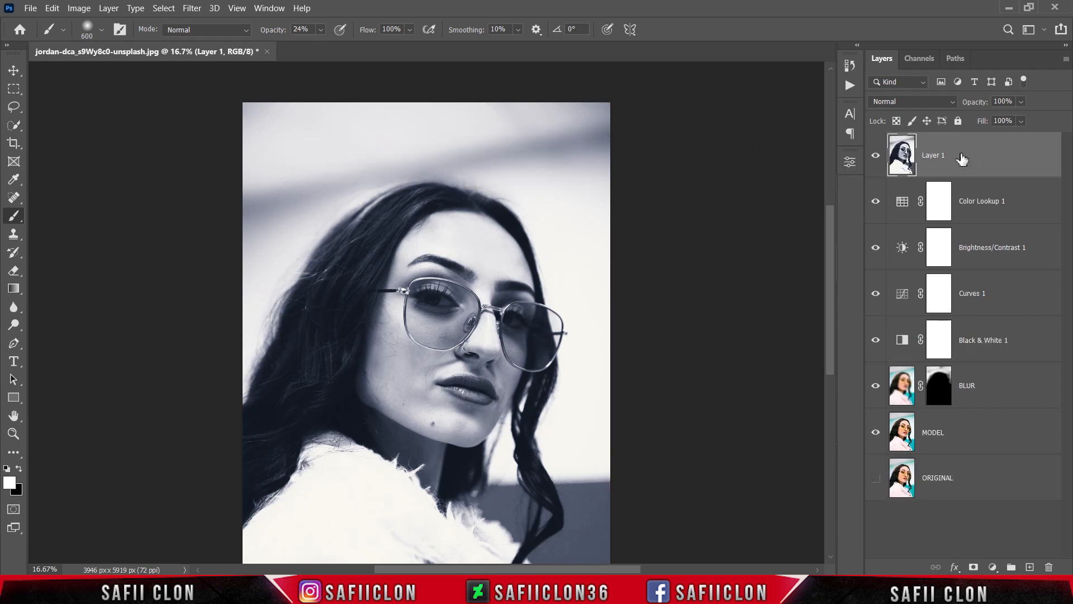
Apply the Filter Gallery's Film Grain to the merged layer with Grain 6, Highlight Area 4 and Intensity 1.
left_click(193, 8)
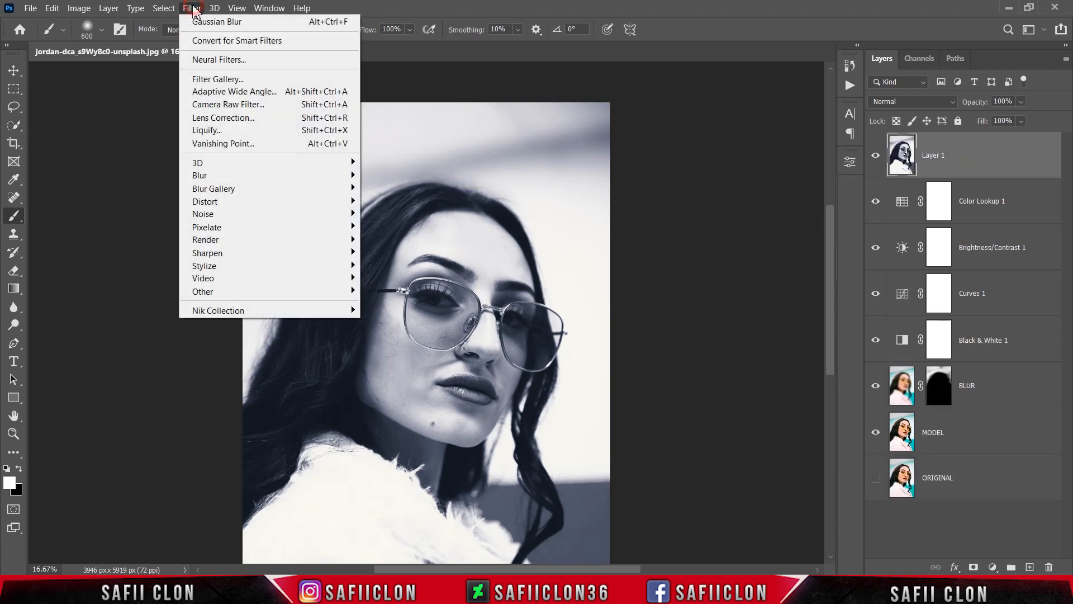
left_click(229, 80)
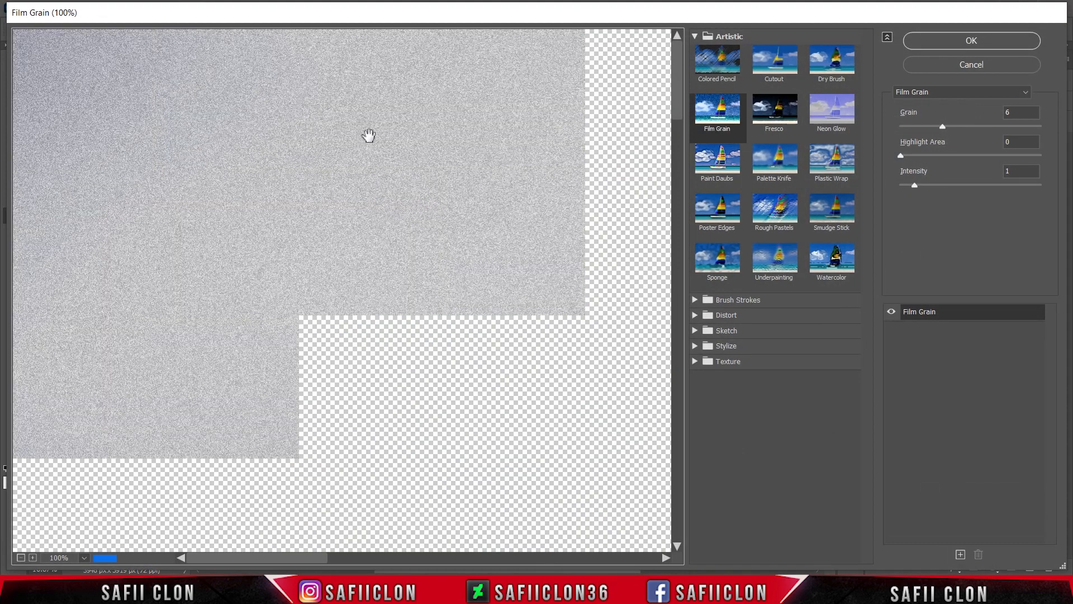
left_click(724, 116)
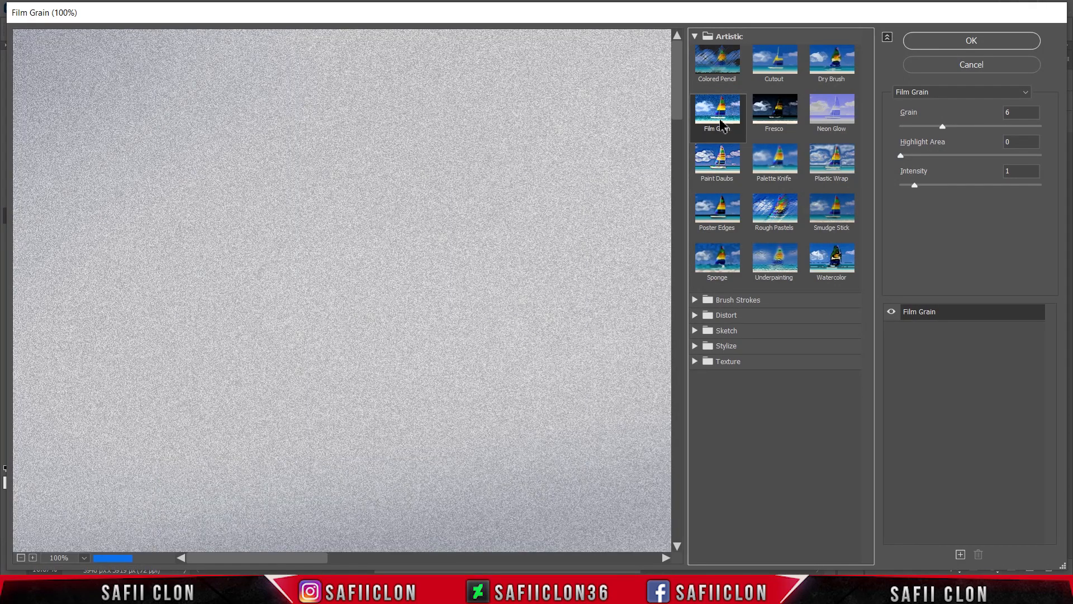
left_click(21, 557)
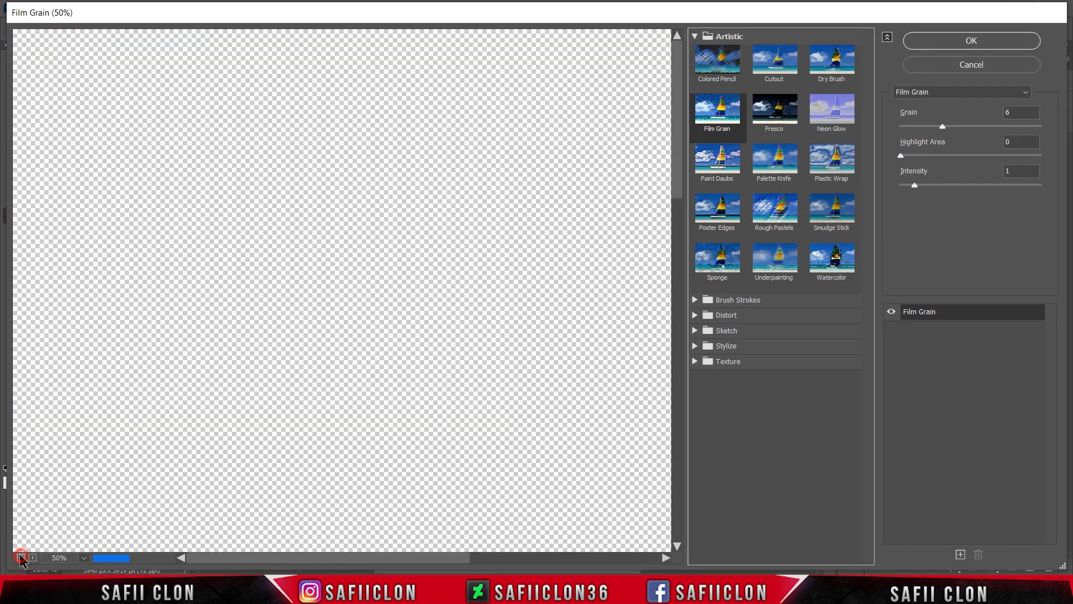
left_click(21, 557)
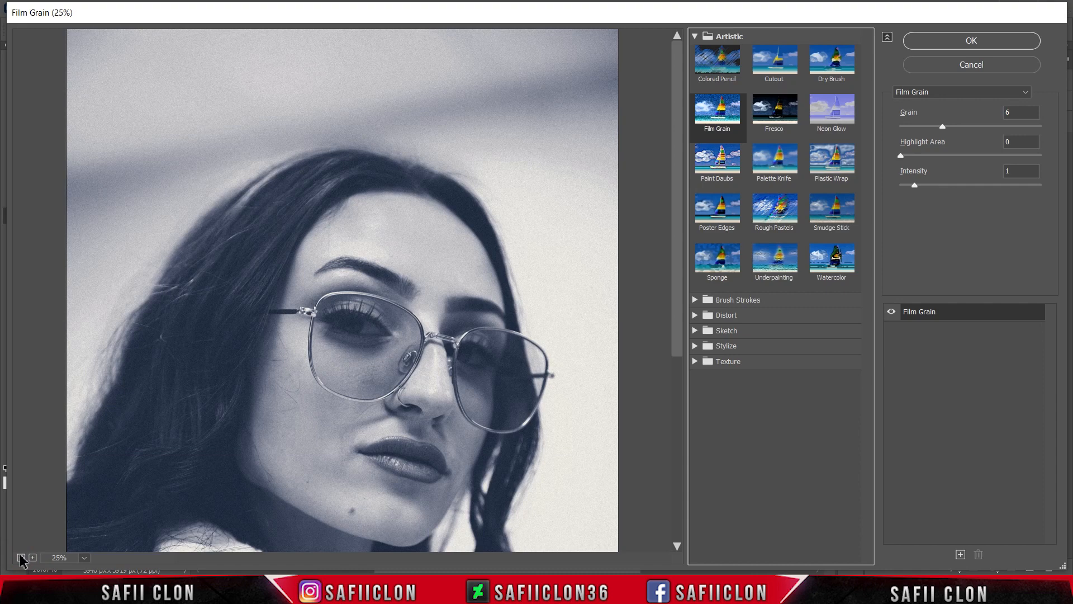
scroll(347, 376, "down", 2)
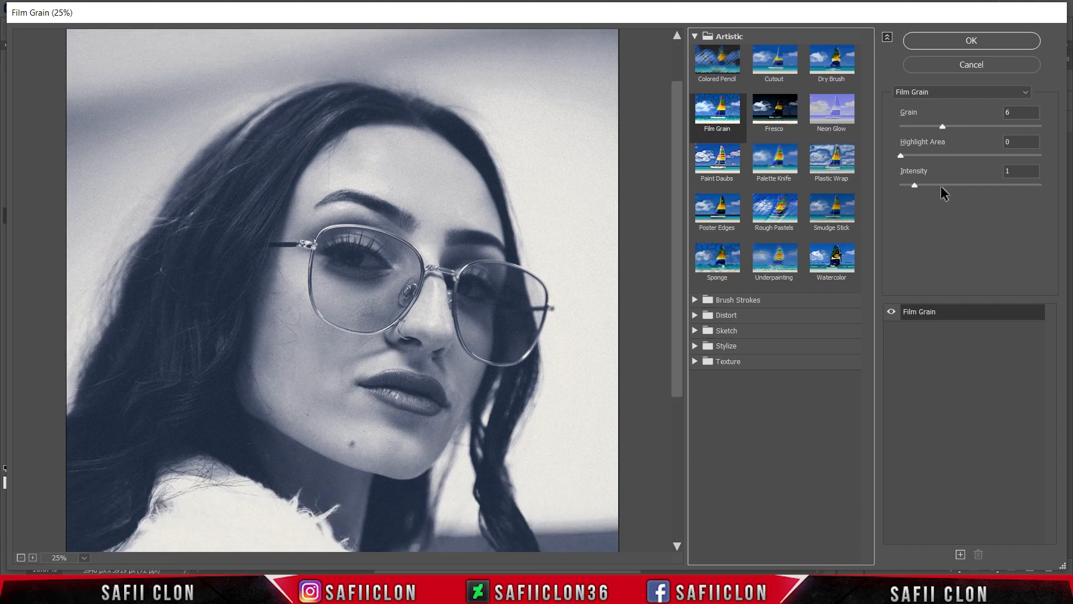
mouse_move(942, 126)
left_mouse_down()
mouse_move(1009, 126)
mouse_move(943, 126)
left_mouse_up()
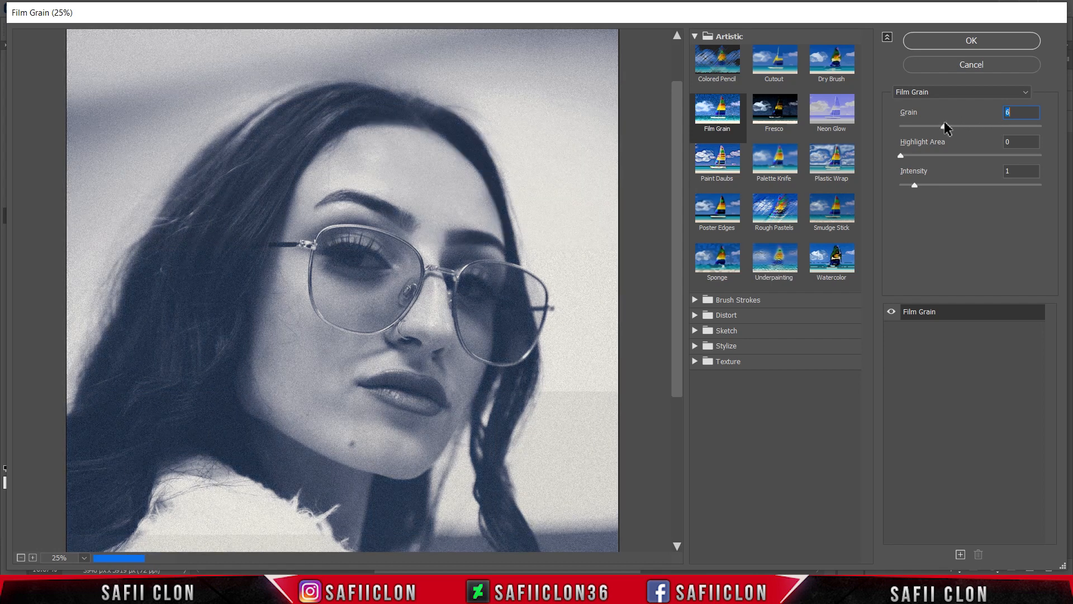
left_click(900, 156)
left_click_drag(900, 156, 917, 182)
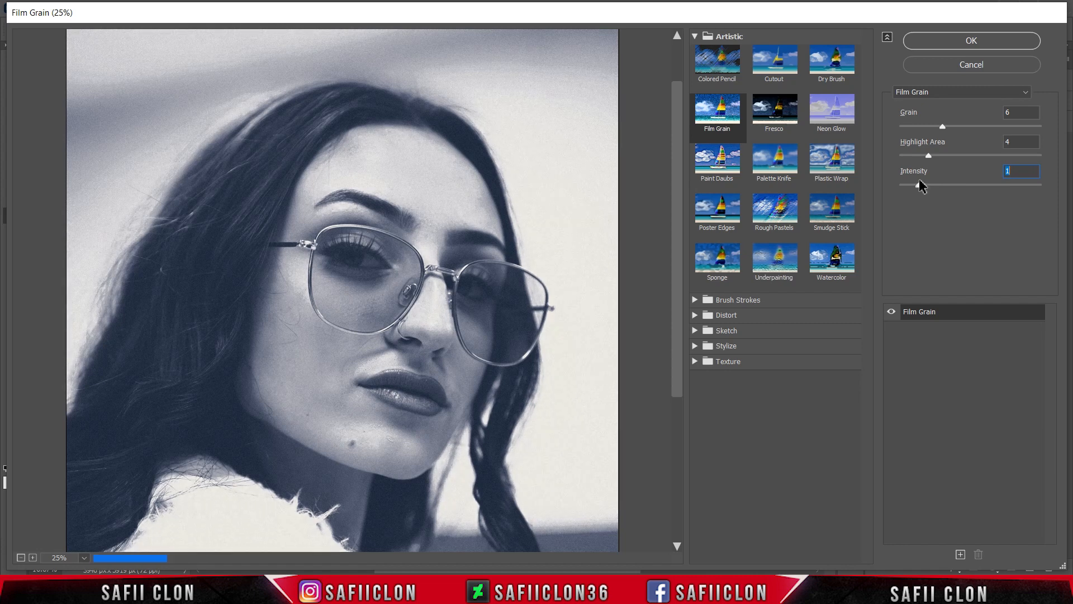
left_click(950, 42)
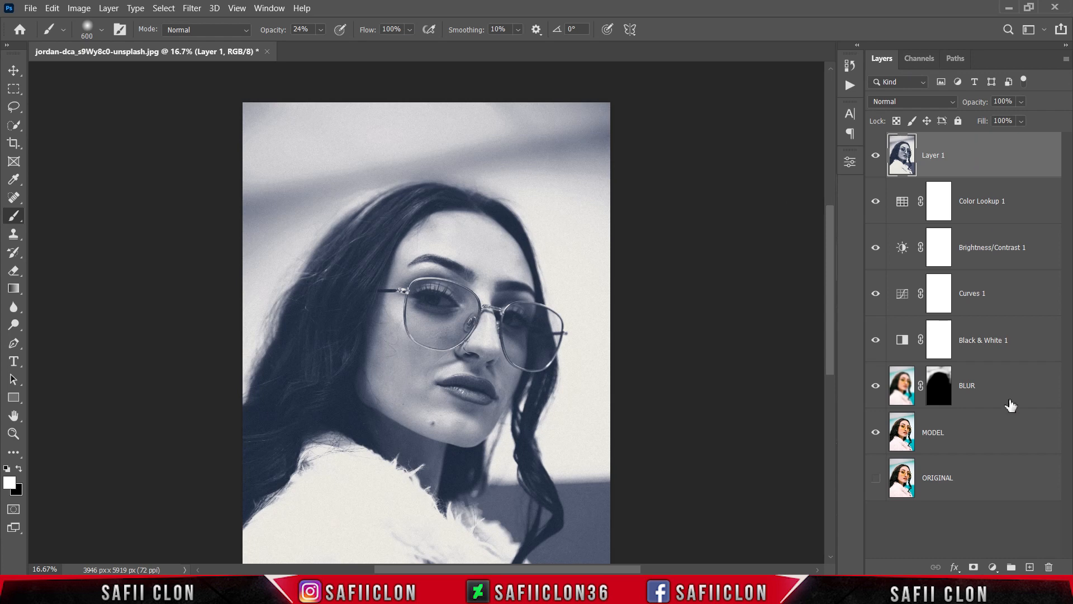
Add a Selective Color adjustment layer above the merged layer and set its Whites to Yellow +18 and Black -26.
left_click(992, 566)
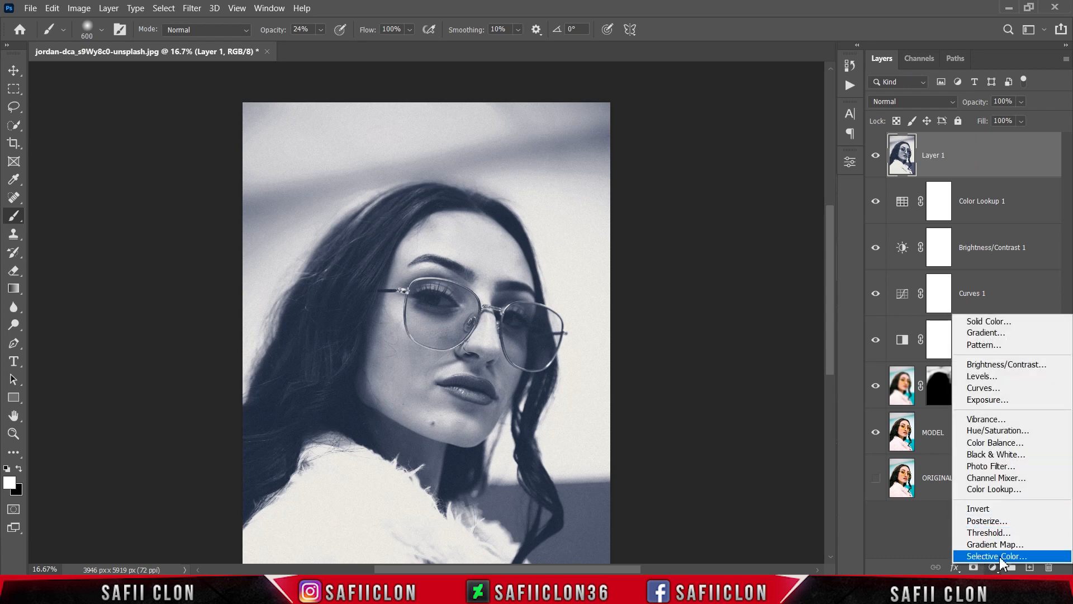
left_click(993, 556)
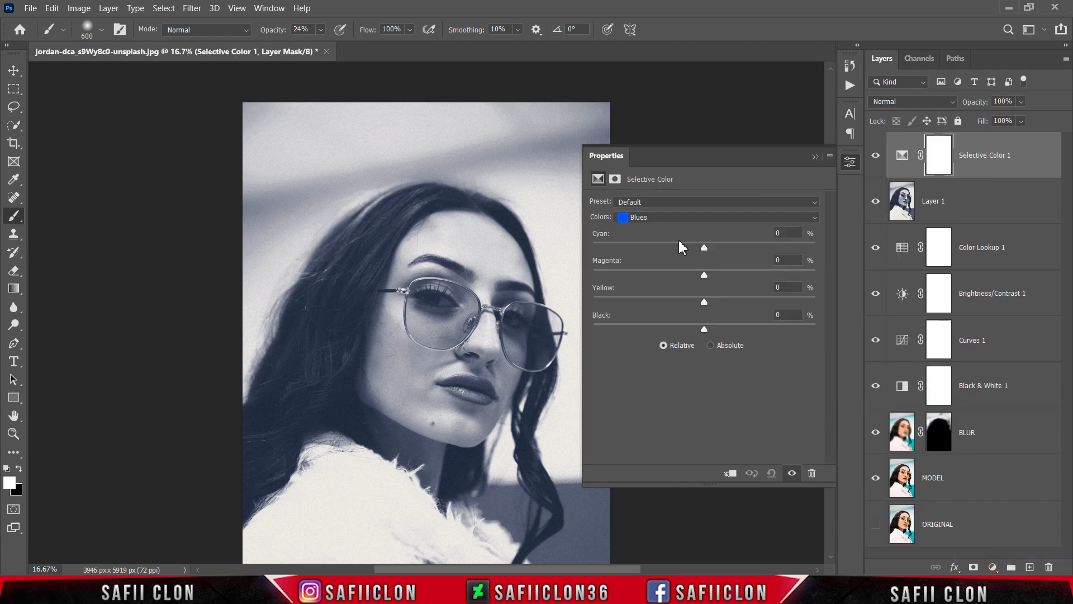
left_click(675, 219)
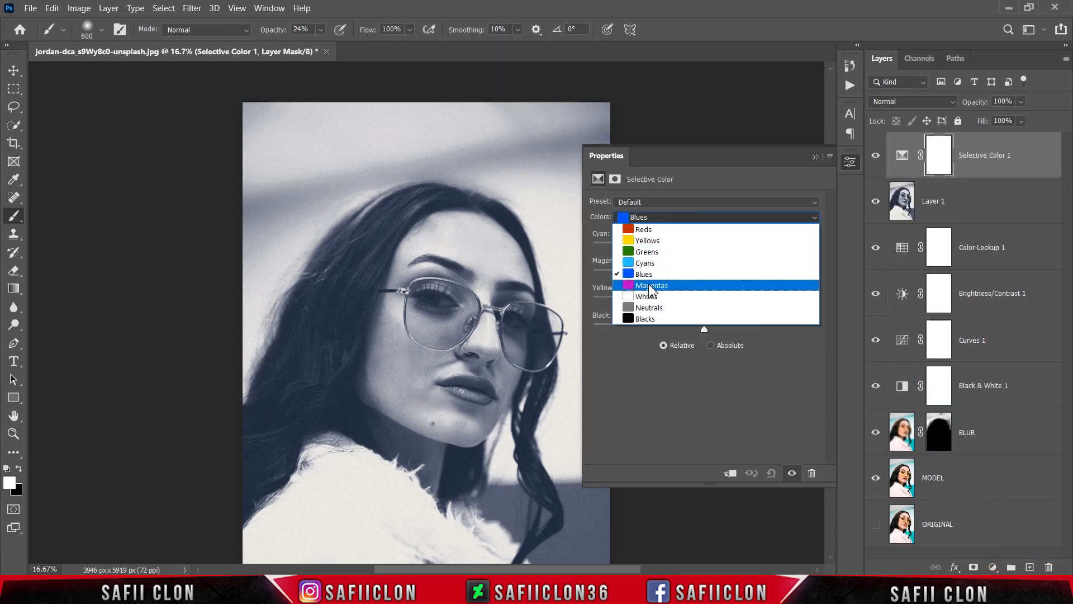
left_click(647, 298)
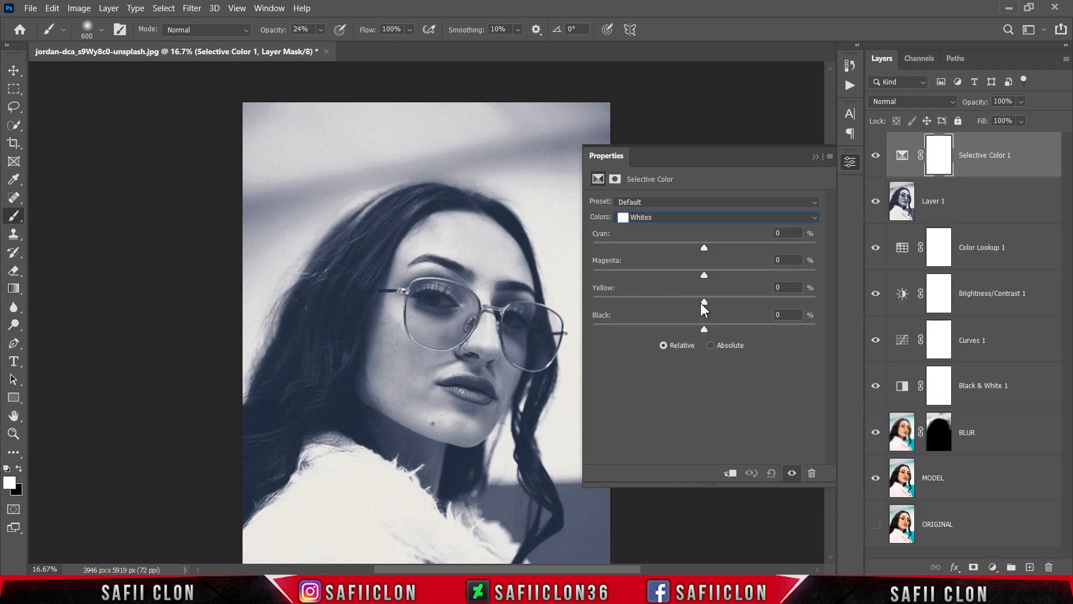
left_click_drag(703, 302, 715, 304)
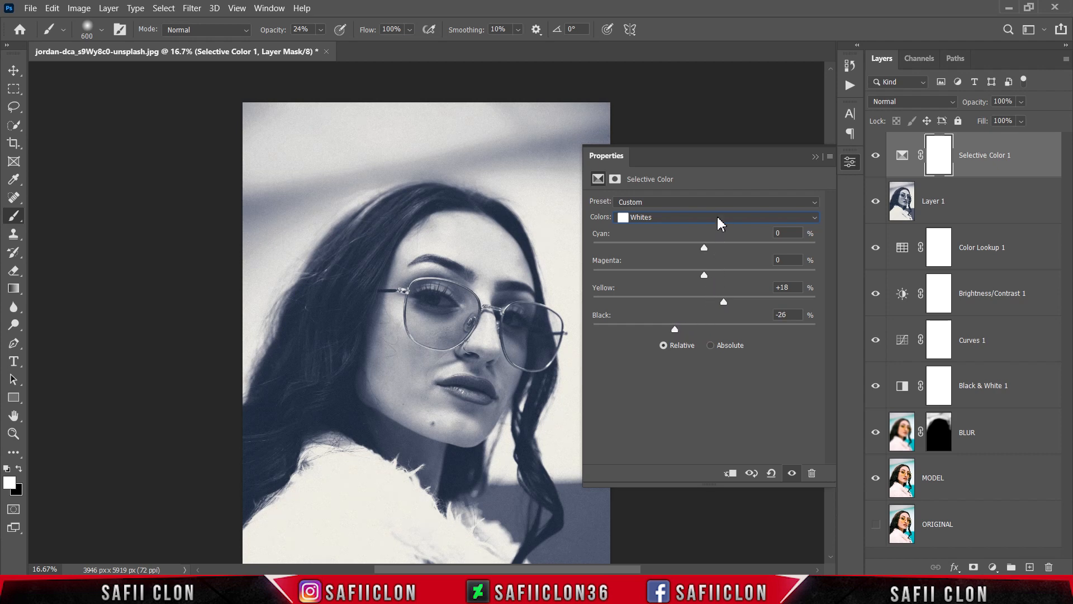
Set the Blacks of the Selective Color adjustment to Yellow +6 and Black +11.
left_click(719, 222)
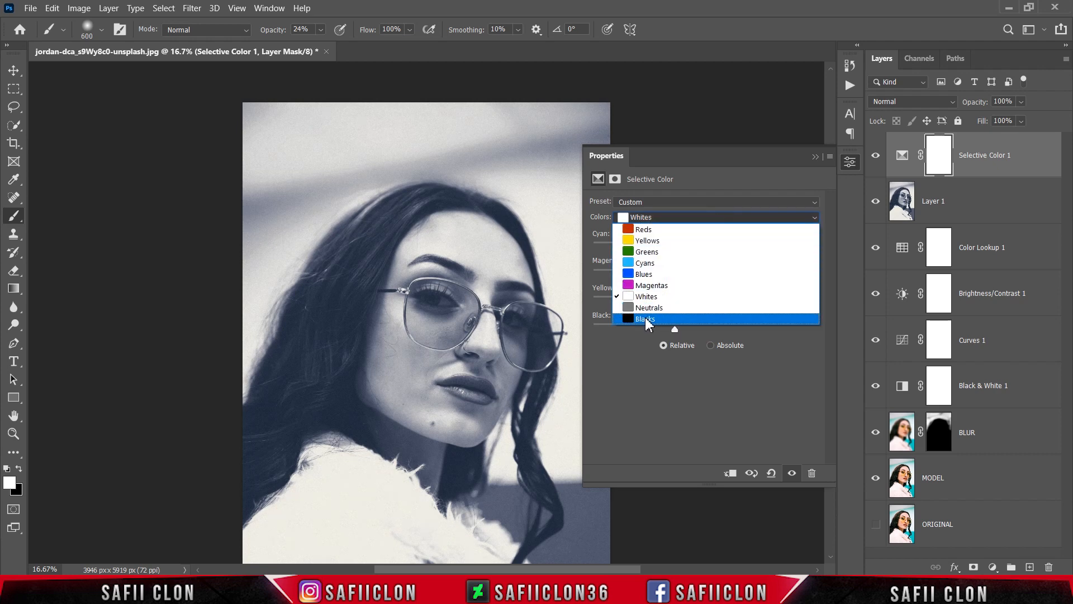
left_click(646, 319)
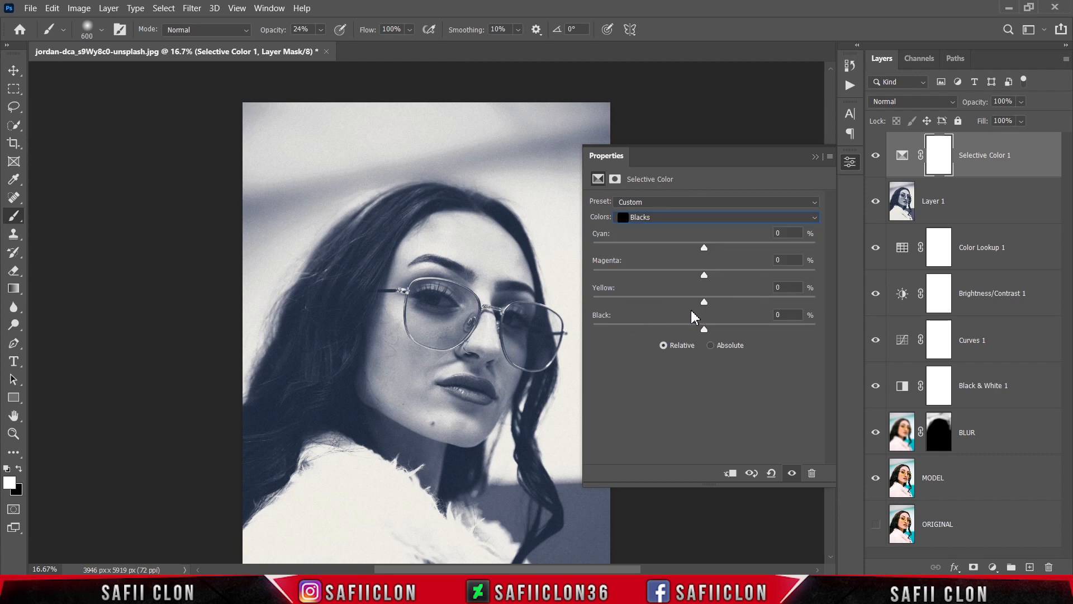
left_click_drag(705, 303, 718, 305)
left_click_drag(704, 330, 710, 330)
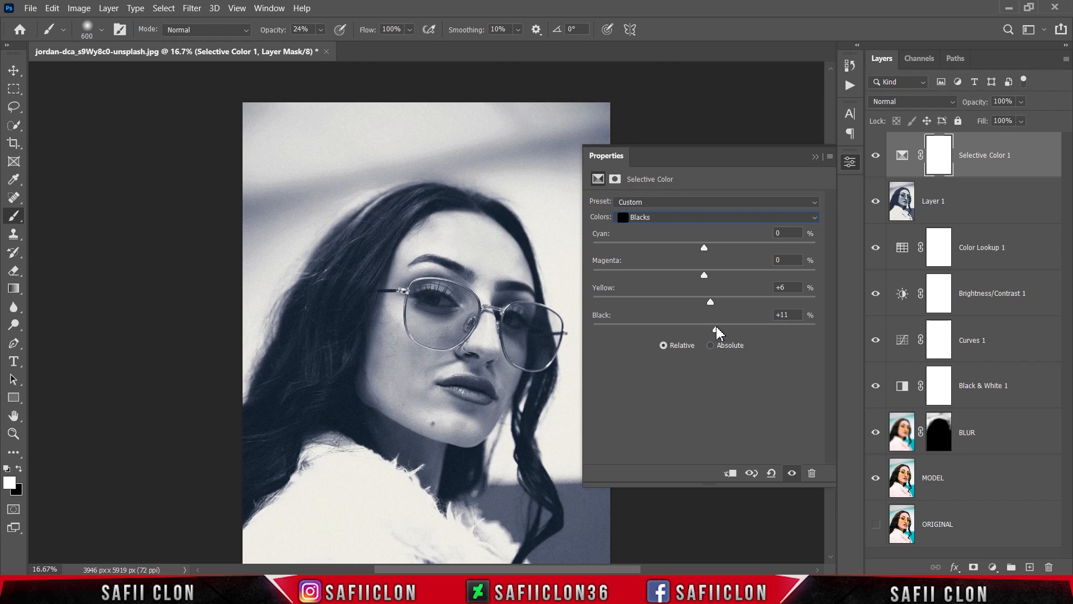
left_click(816, 156)
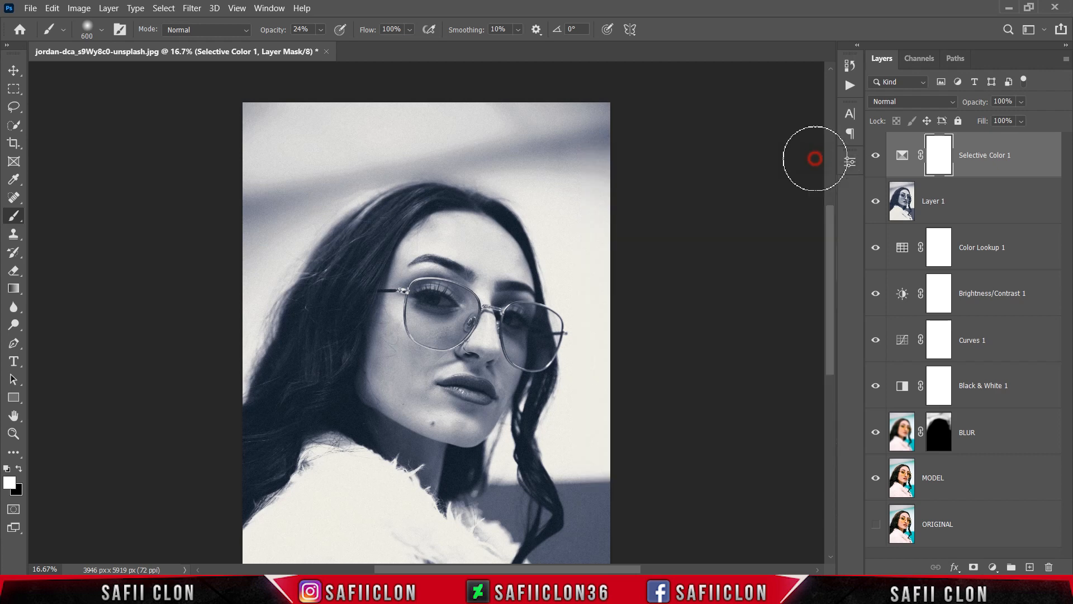
Compare the image with and without the Selective Color adjustment layer.
left_click(875, 156)
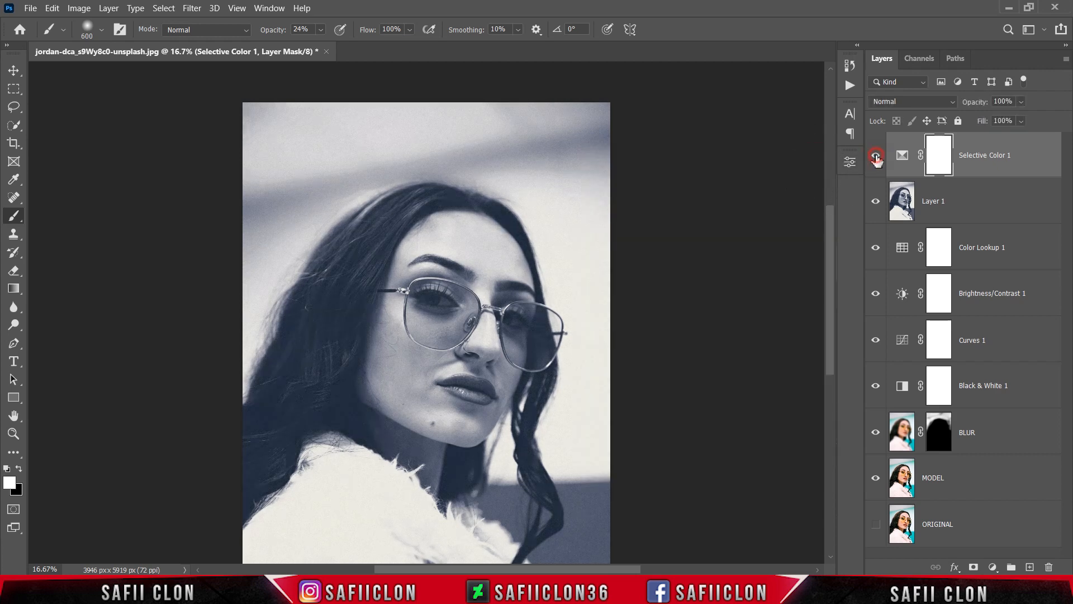
left_click(875, 155)
left_click(876, 156)
left_click(875, 156)
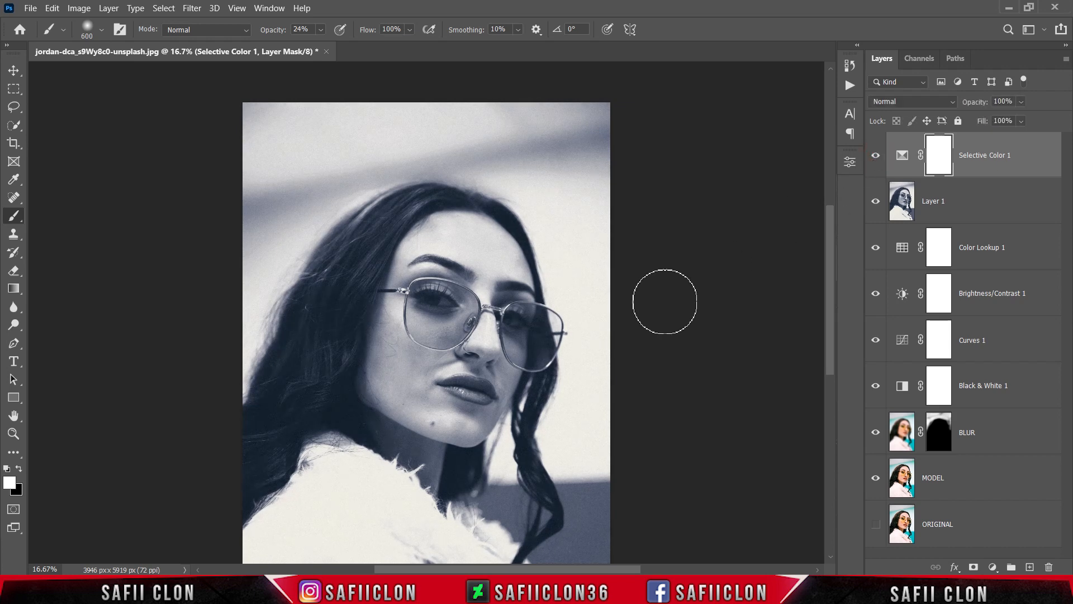
Group all layers from Selective Color 1 down to MODEL into a new group named EDIT.
key("ctrl+minus")
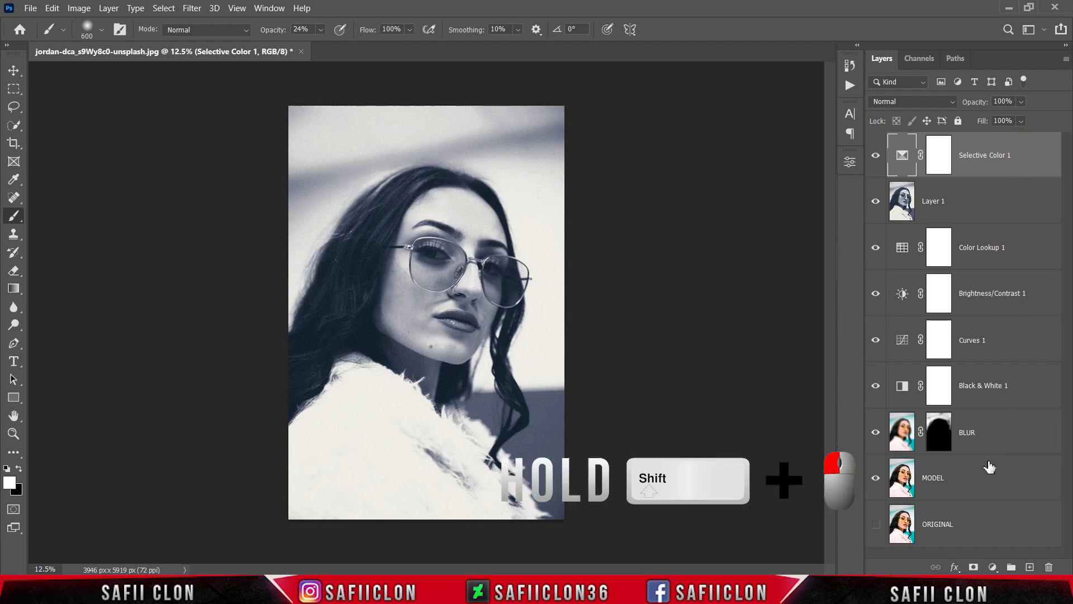
left_click(993, 481, "shift")
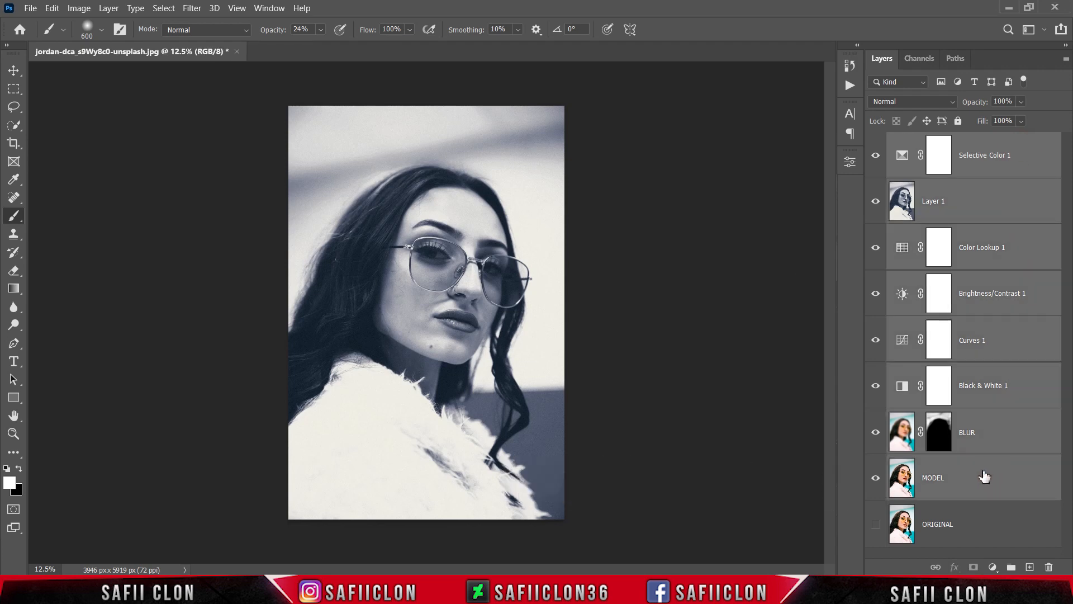
right_click(985, 476)
left_click(824, 88)
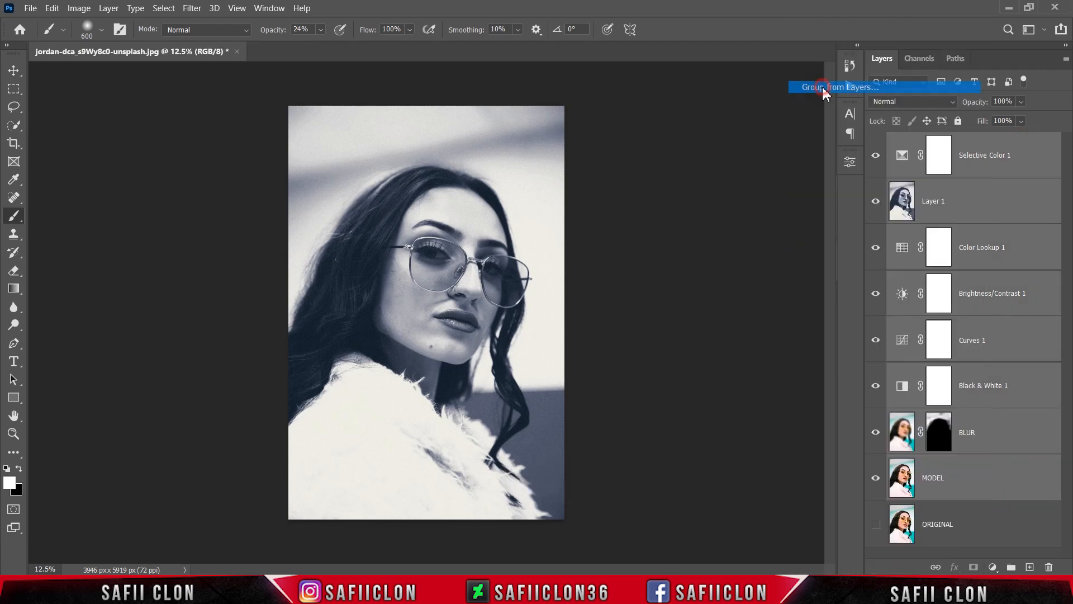
type("EDIT")
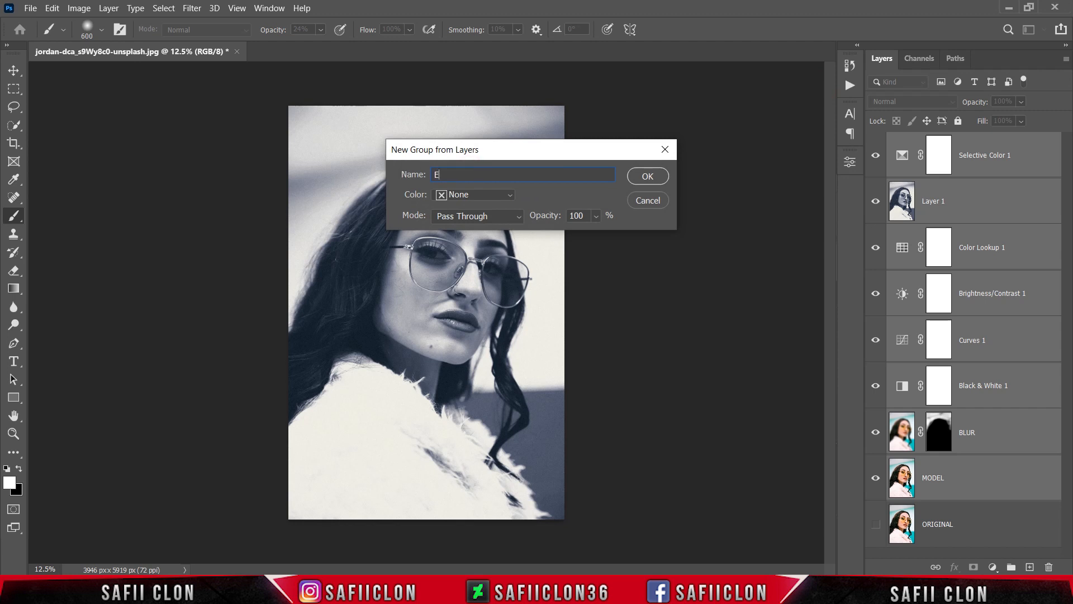
left_click(642, 175)
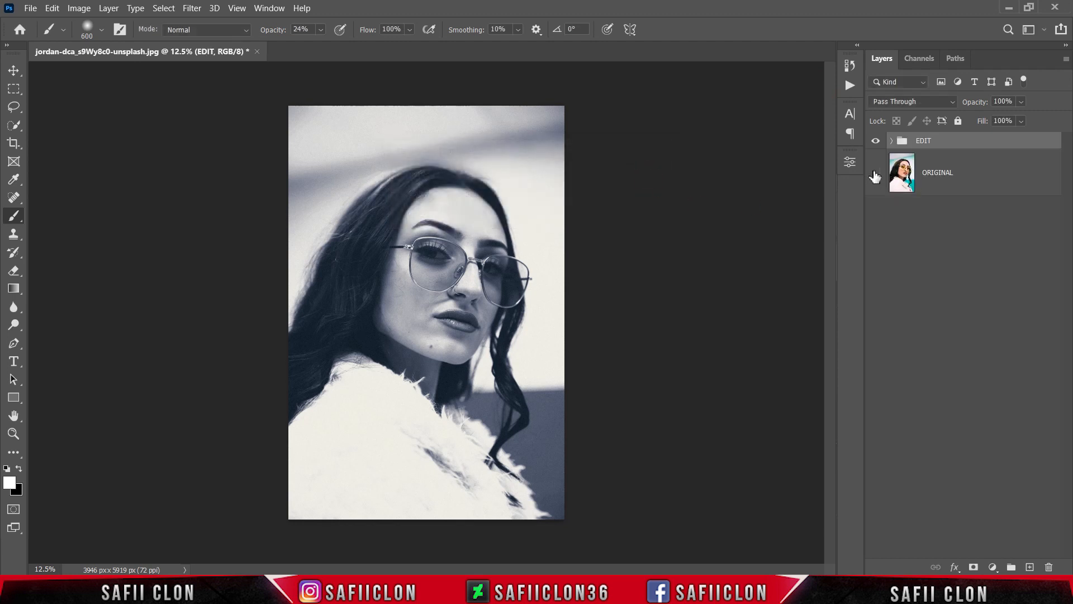
Show the ORIGINAL layer and toggle the EDIT group's visibility to compare the original with the edit, overall and up close.
left_click(875, 141)
left_click(875, 173)
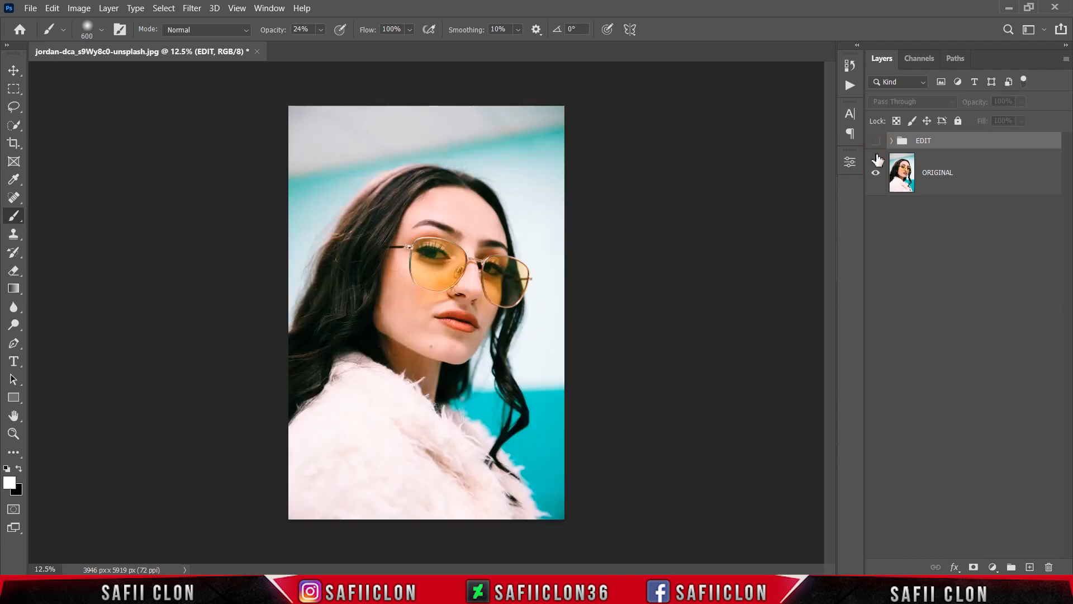
left_click(875, 142)
left_click(875, 141)
left_click(876, 141)
key("ctrl+plus")
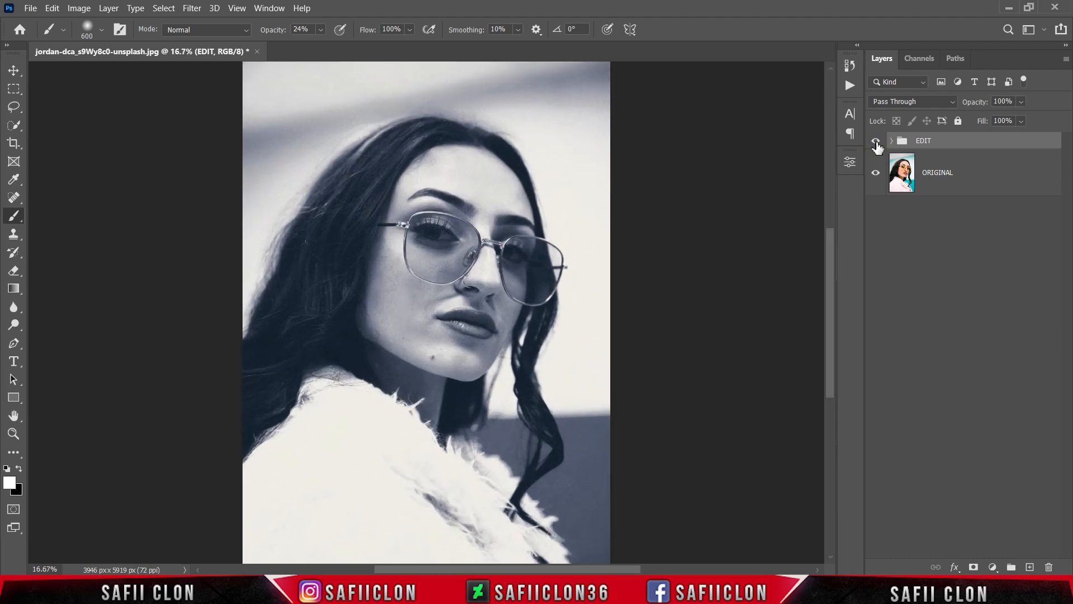
key("ctrl+plus")
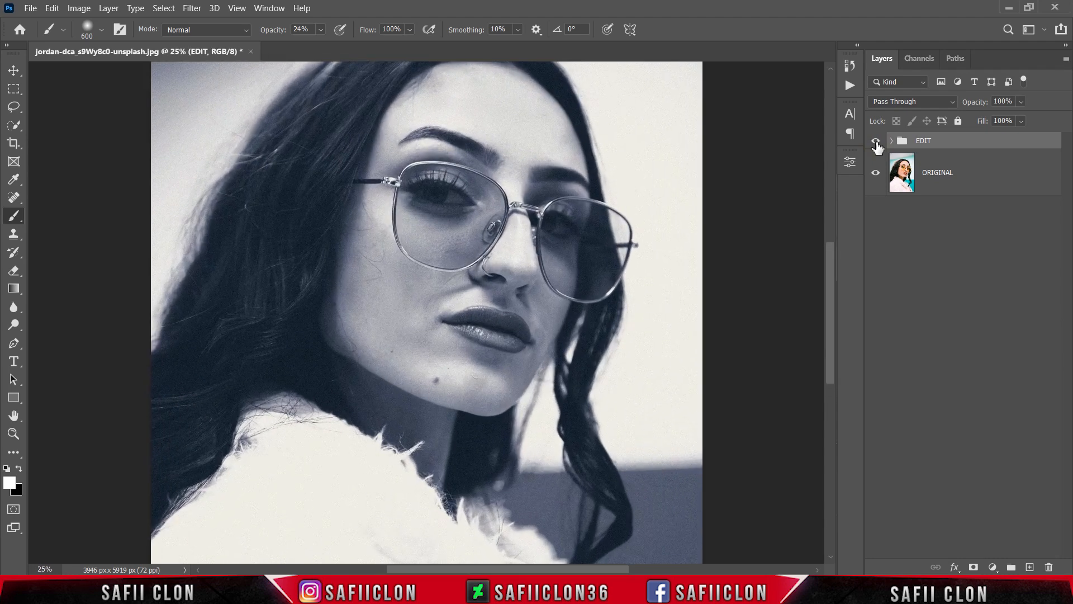
left_click(875, 142)
left_click(876, 142)
left_click(875, 143)
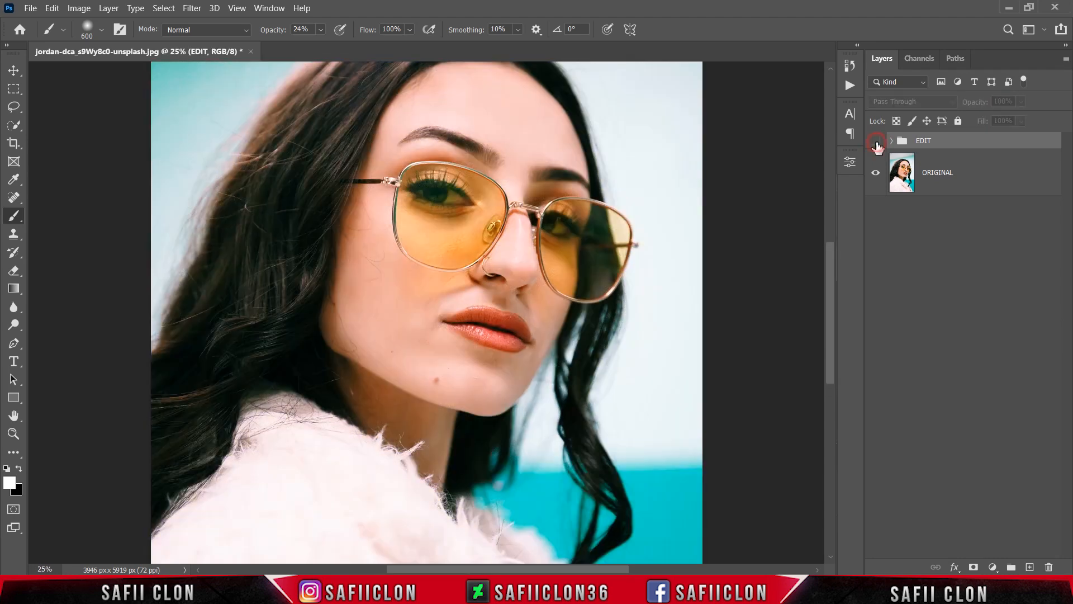
left_click(875, 141)
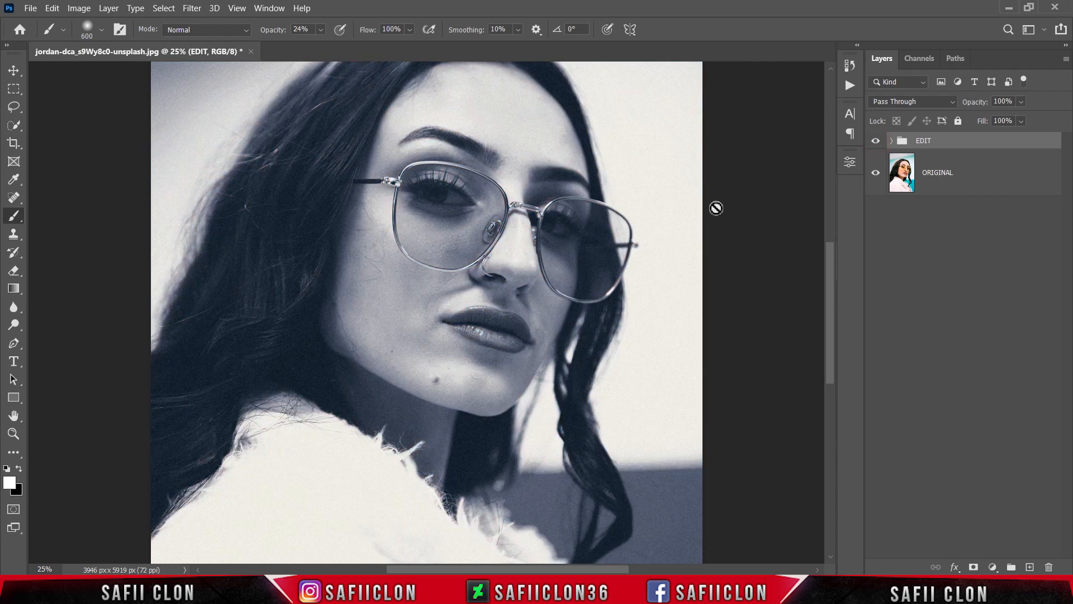
key("ctrl+minus")
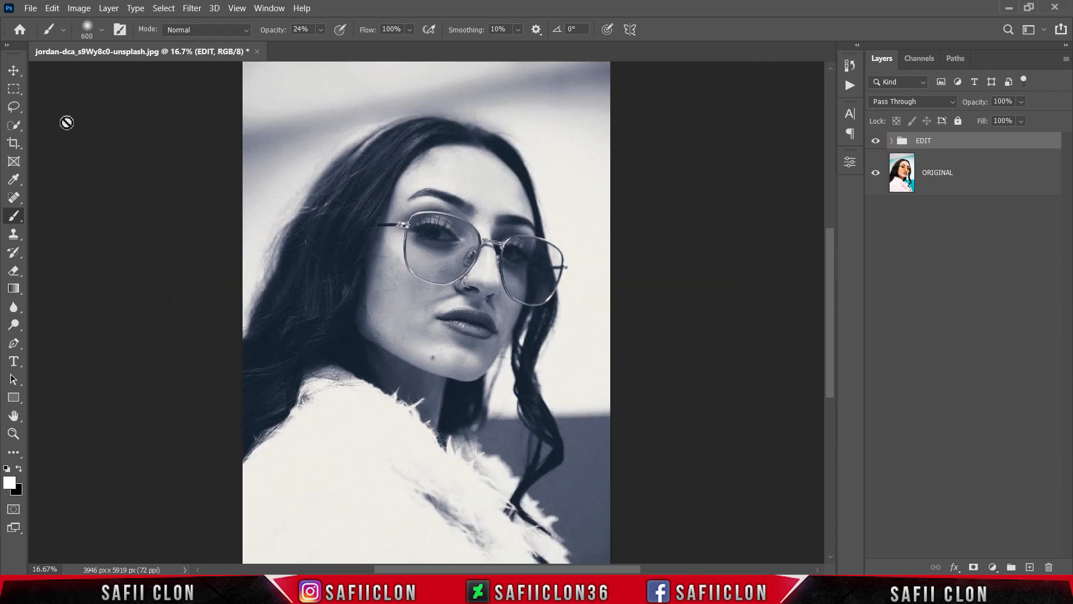
Open the portrait of the purple-haired woman among green leaves from the Elegant folder as a second document.
left_click(31, 8)
left_click(41, 33)
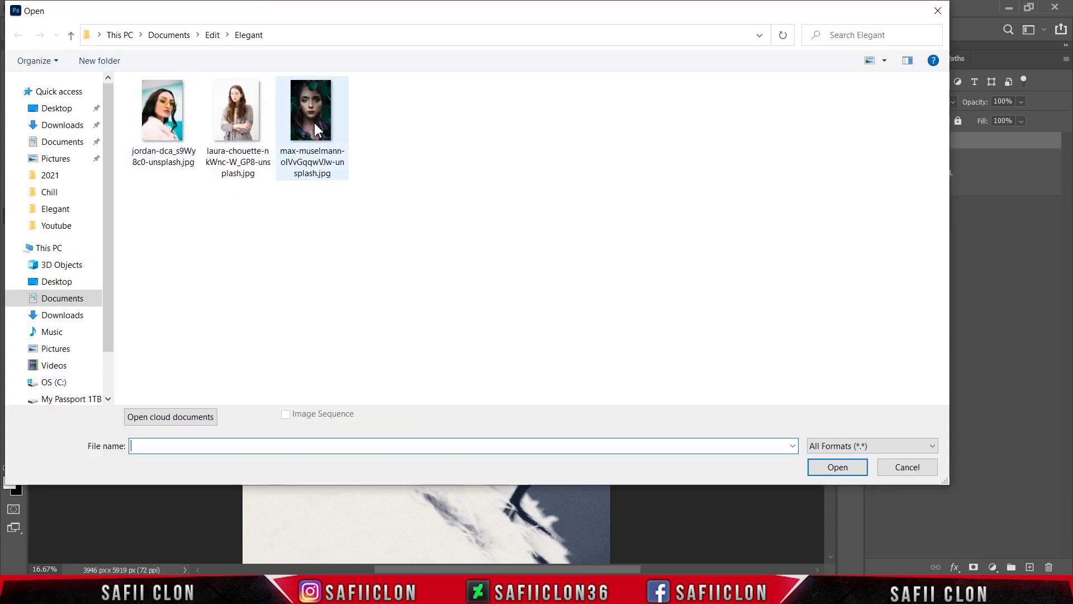
left_click(314, 123)
left_click(858, 469)
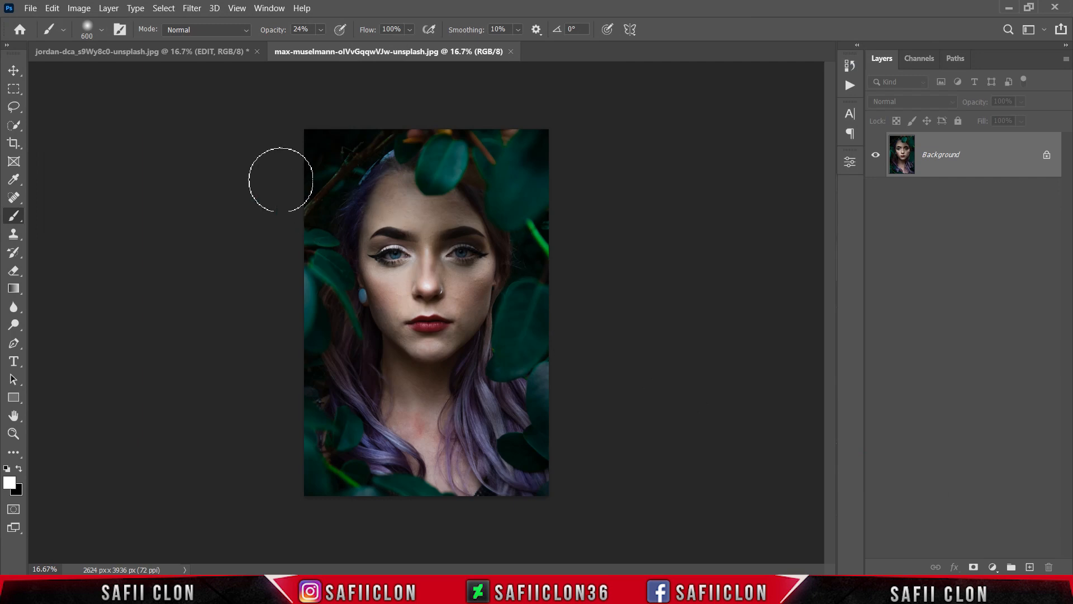
Copy the Color Lookup 1, Brightness/Contrast 1, Curves 1 and Black & White 1 layers from the first portrait's EDIT group into the purple-haired woman's portrait.
left_click(167, 53)
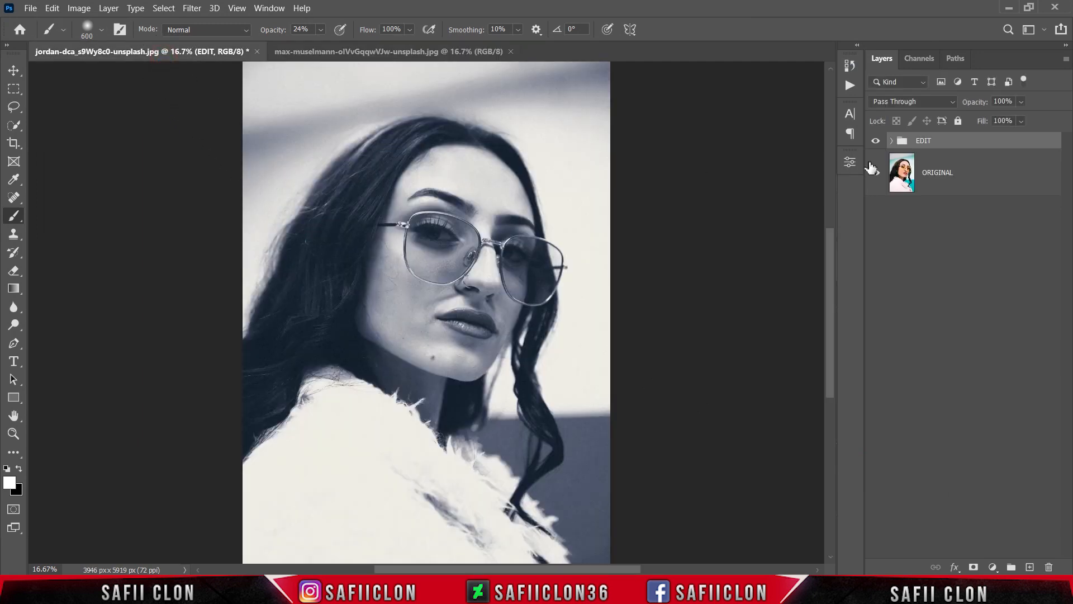
left_click(892, 141)
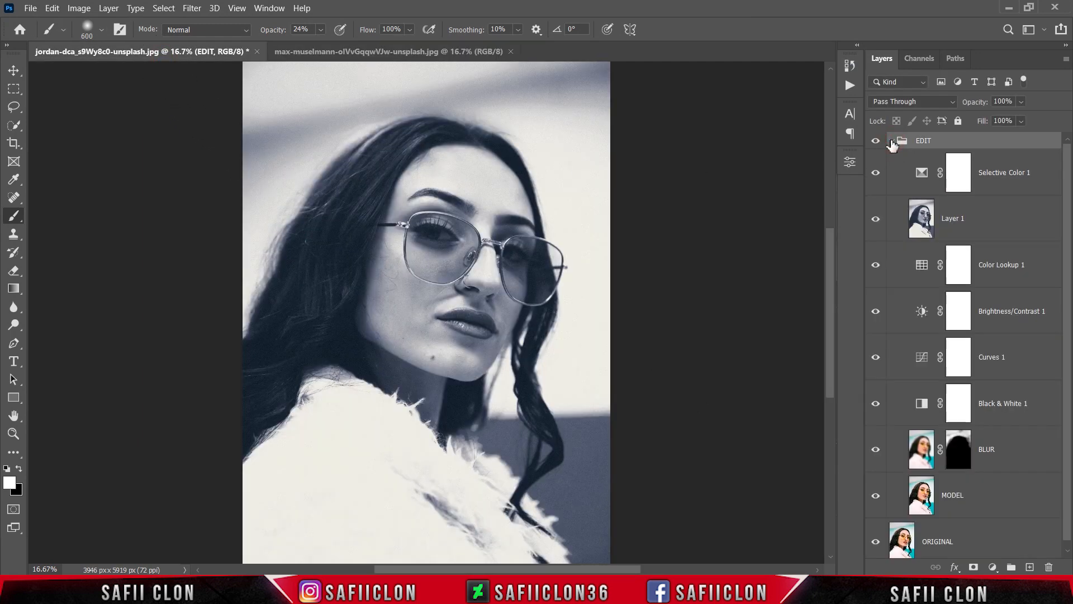
left_click(1008, 254)
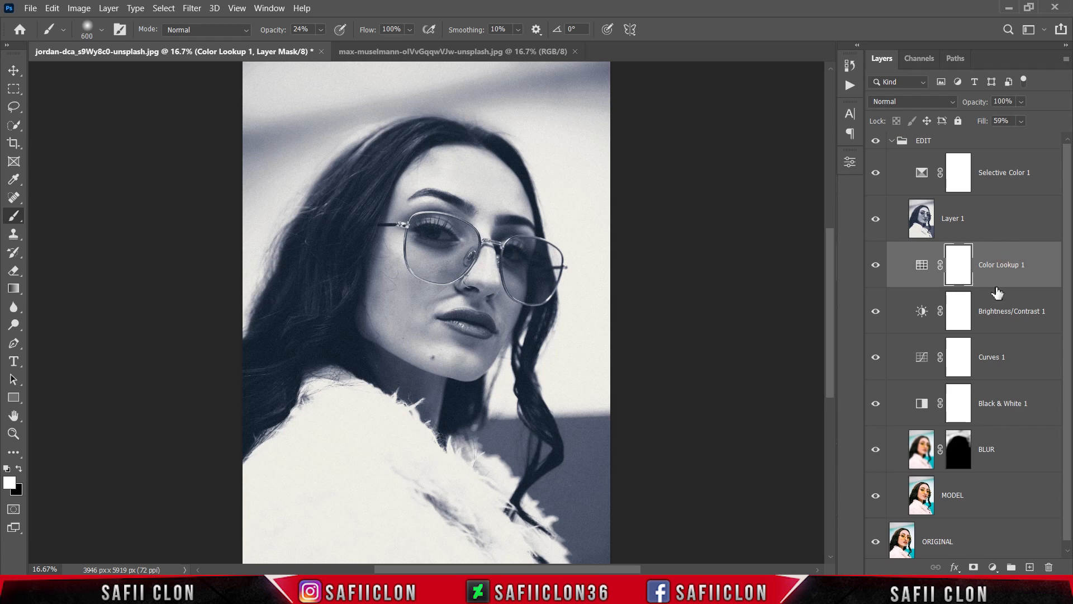
left_click(998, 410, "shift")
left_click_drag(1009, 260, 472, 242)
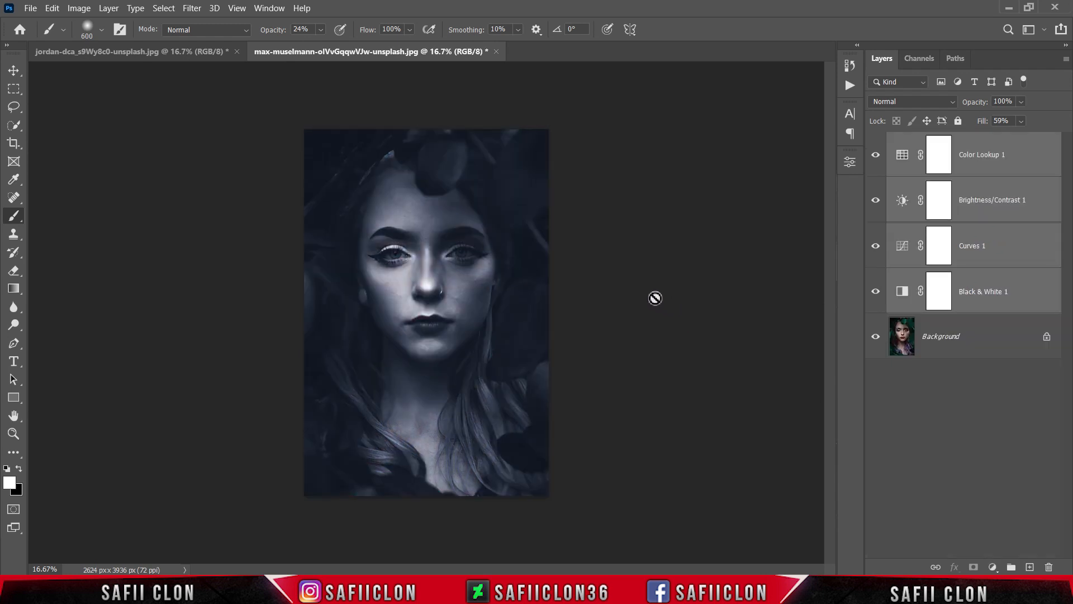
Stamp all visible layers into a new layer above Color Lookup 1 and reapply the last Filter Gallery effect to it.
left_click(1010, 152)
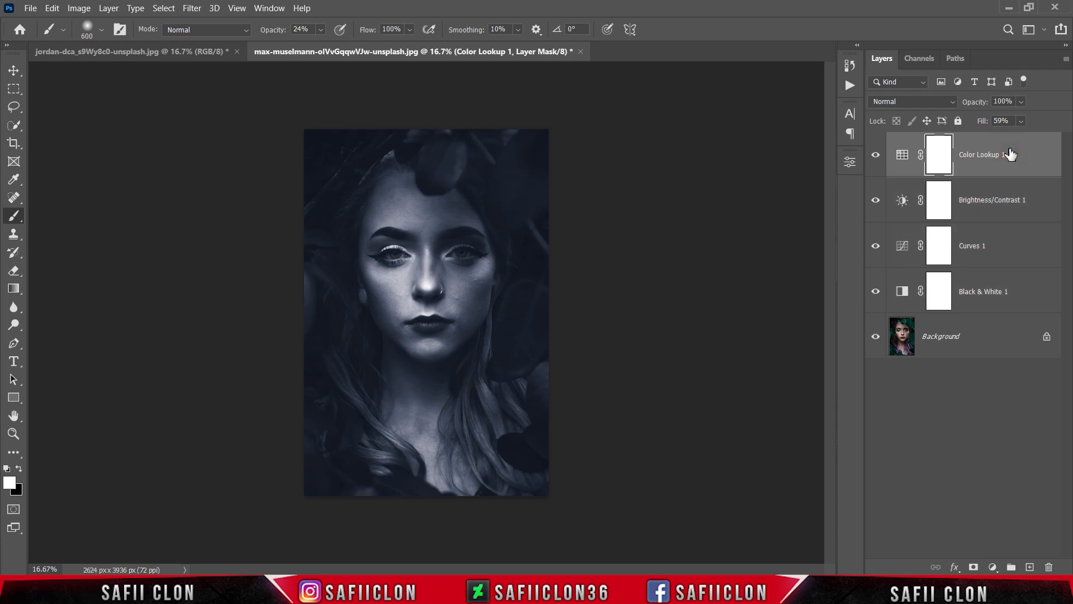
key("ctrl+shift+alt+e")
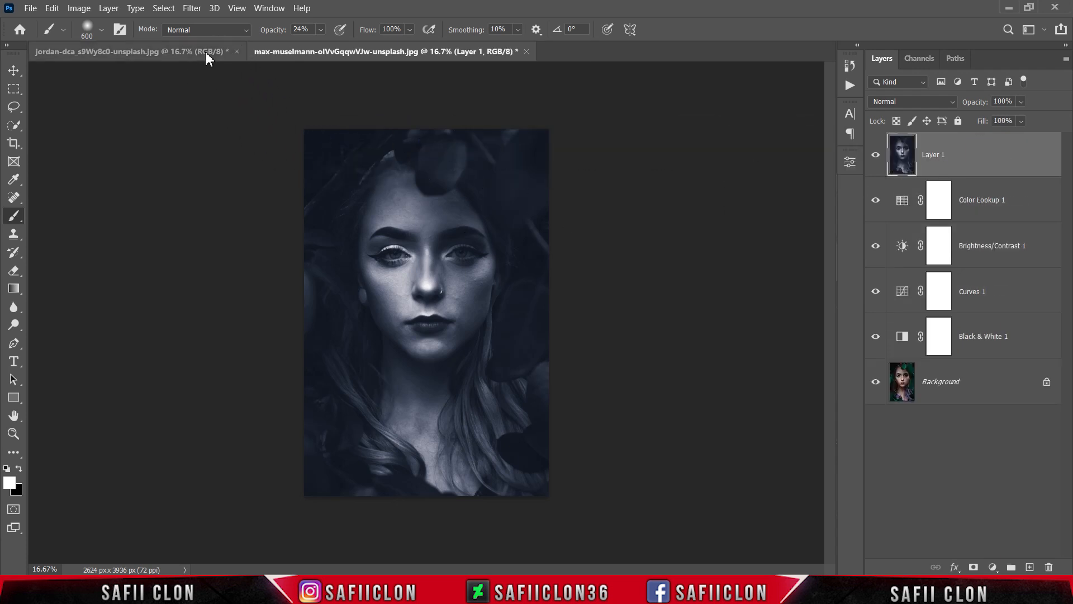
left_click(192, 8)
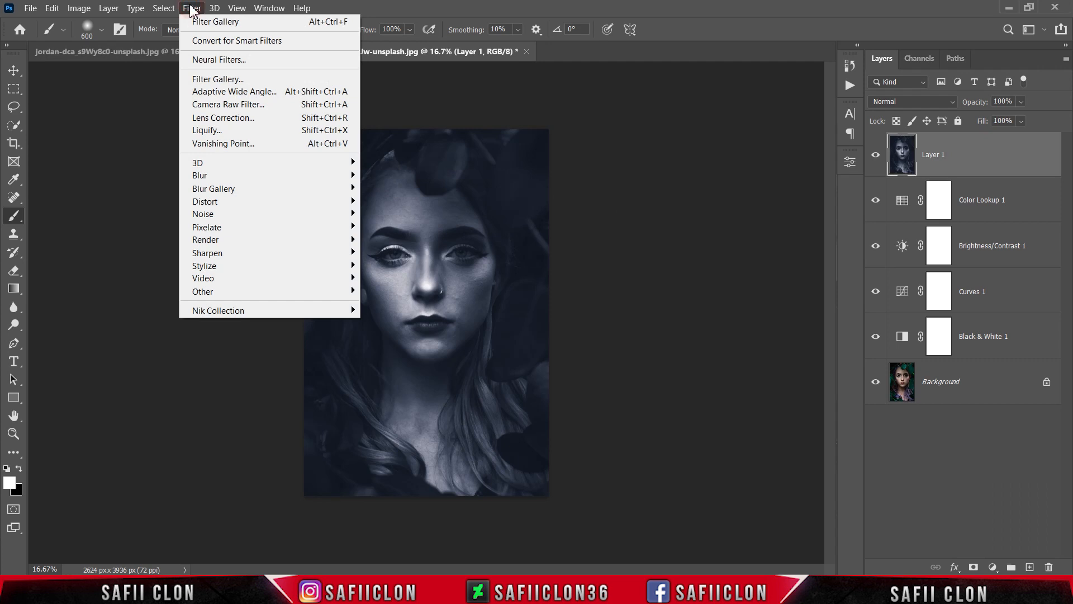
left_click(232, 22)
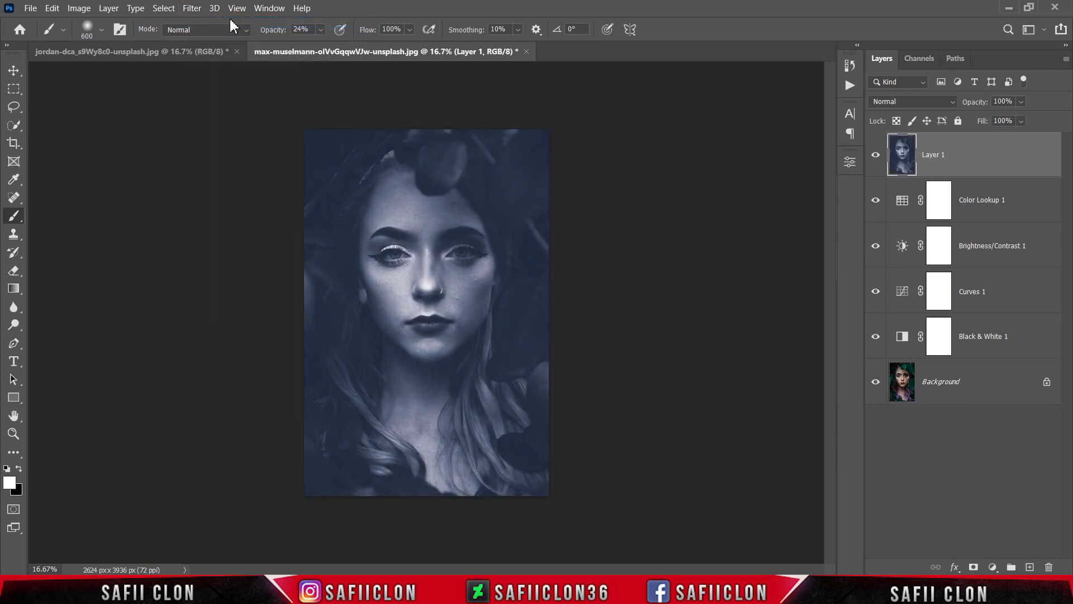
Copy the Selective Color 1 layer from the first portrait to the top of the purple-haired woman's portrait.
left_click(167, 49)
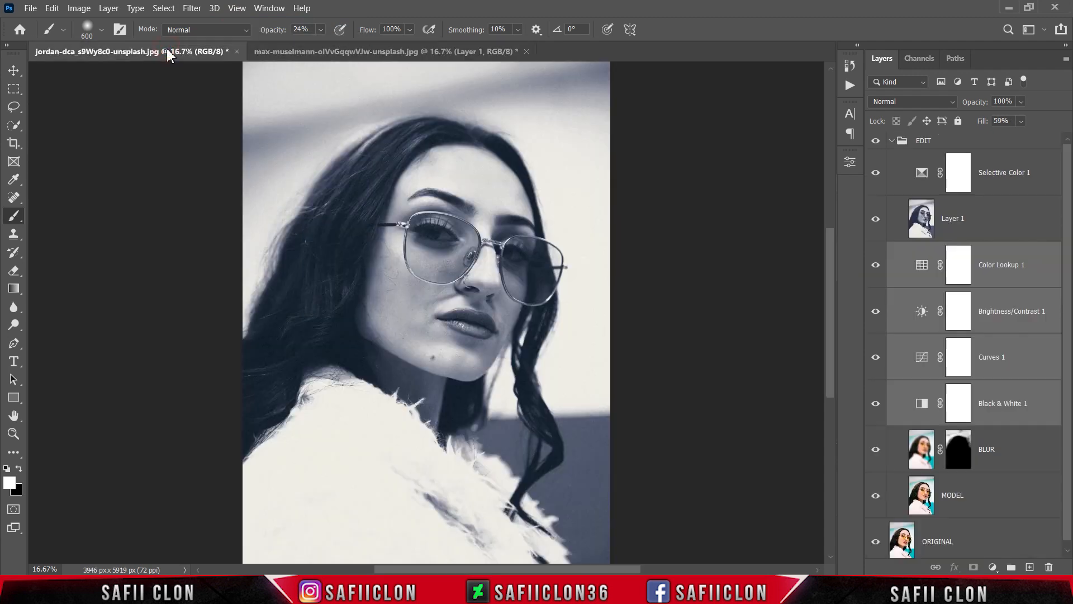
left_click(1039, 176)
left_click_drag(1042, 163, 510, 275)
Set the Black amount of the Blacks to +21% in the copied Selective Color adjustment.
key("ctrl+plus")
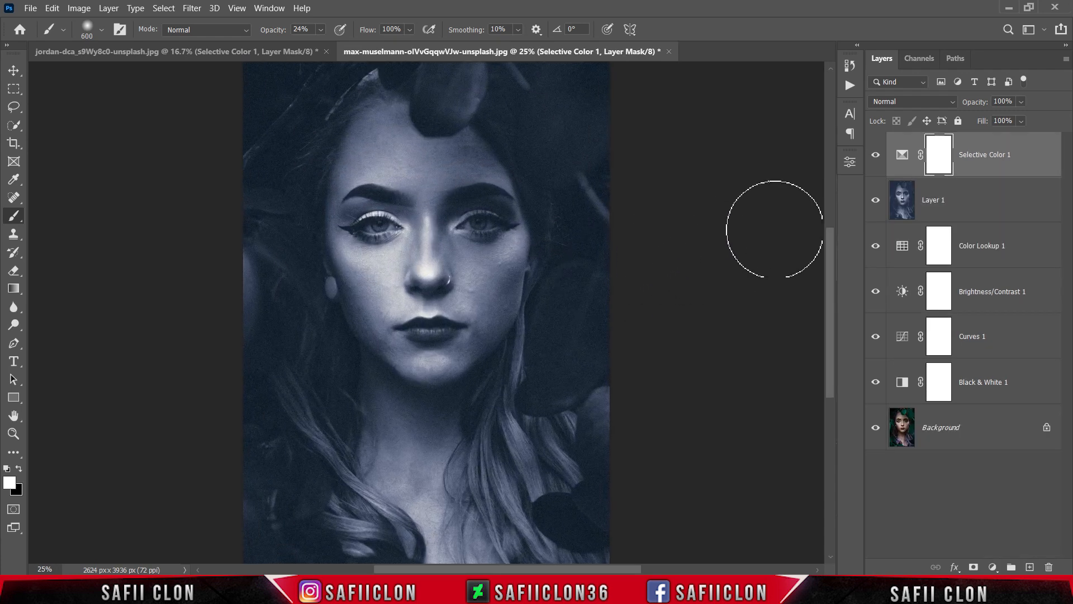
double_click(903, 157)
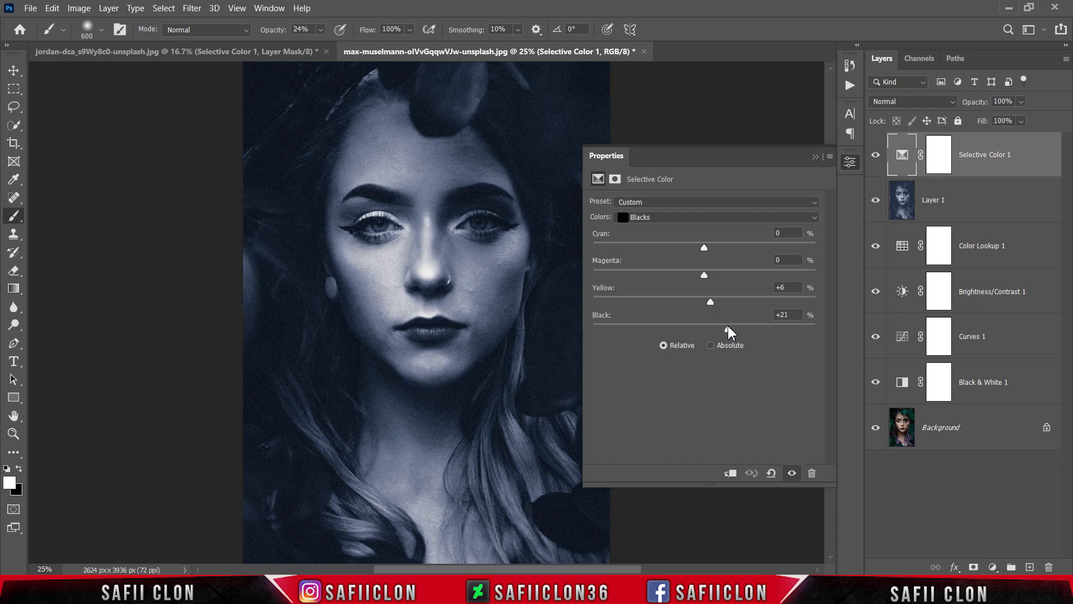
left_click(814, 158)
key("ctrl+minus")
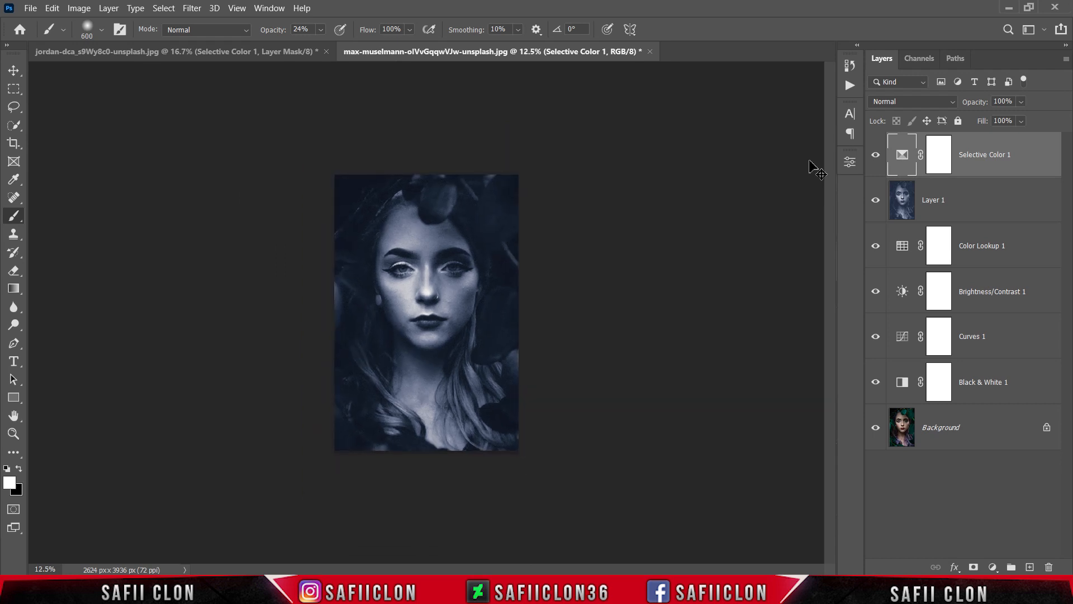
key("ctrl+plus")
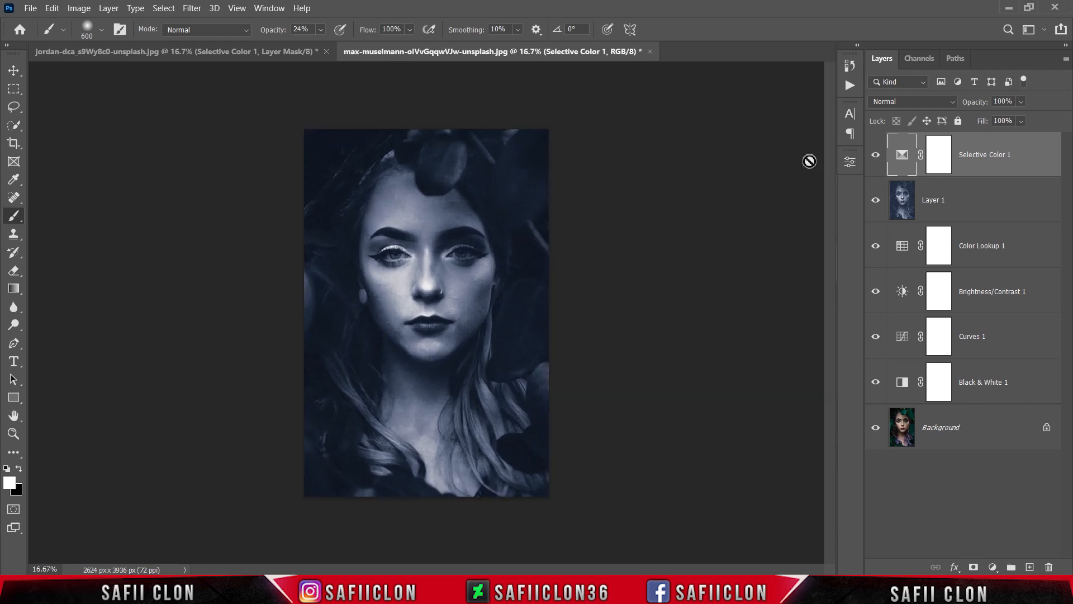
Group the layers from Selective Color 1 down to Black & White 1 and toggle the group's visibility to compare the edit with the original.
left_click(1009, 391, "shift")
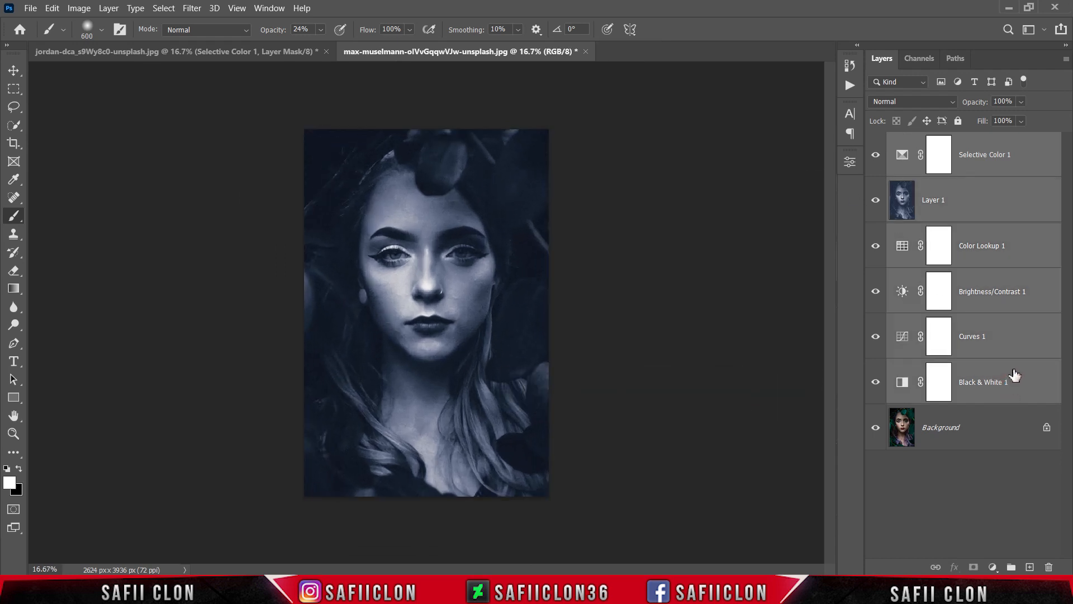
key("ctrl+g")
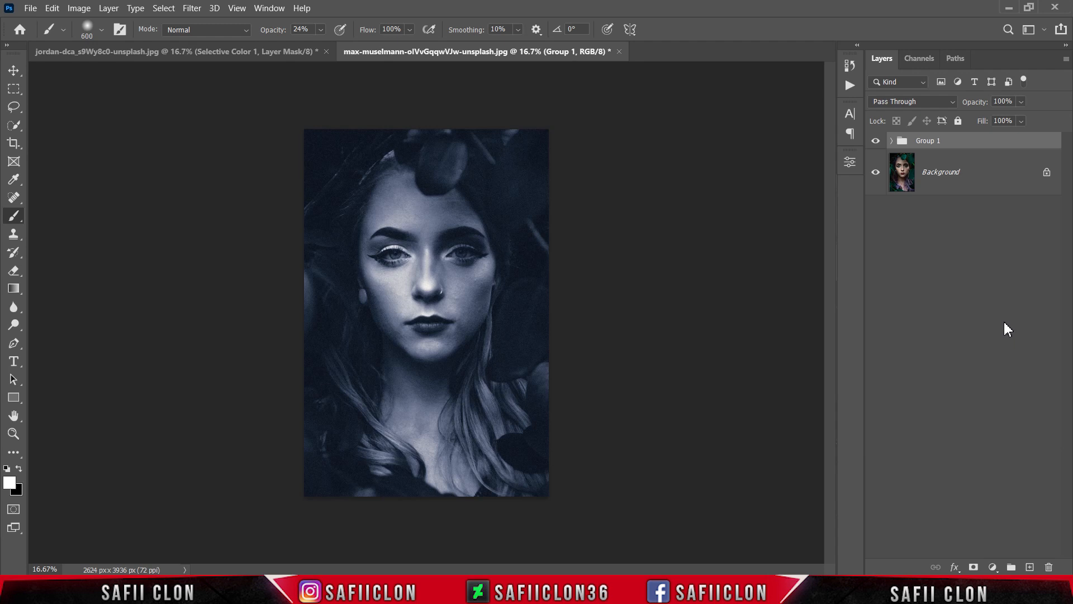
left_click(877, 140)
left_click(877, 140)
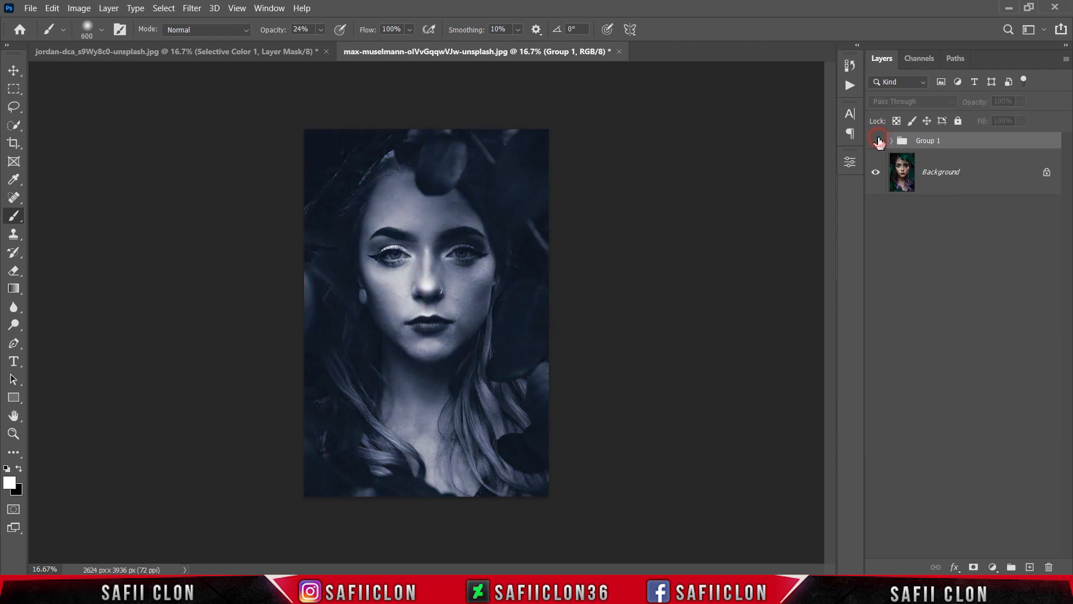
left_click(877, 140)
left_click(877, 140)
left_click(876, 140)
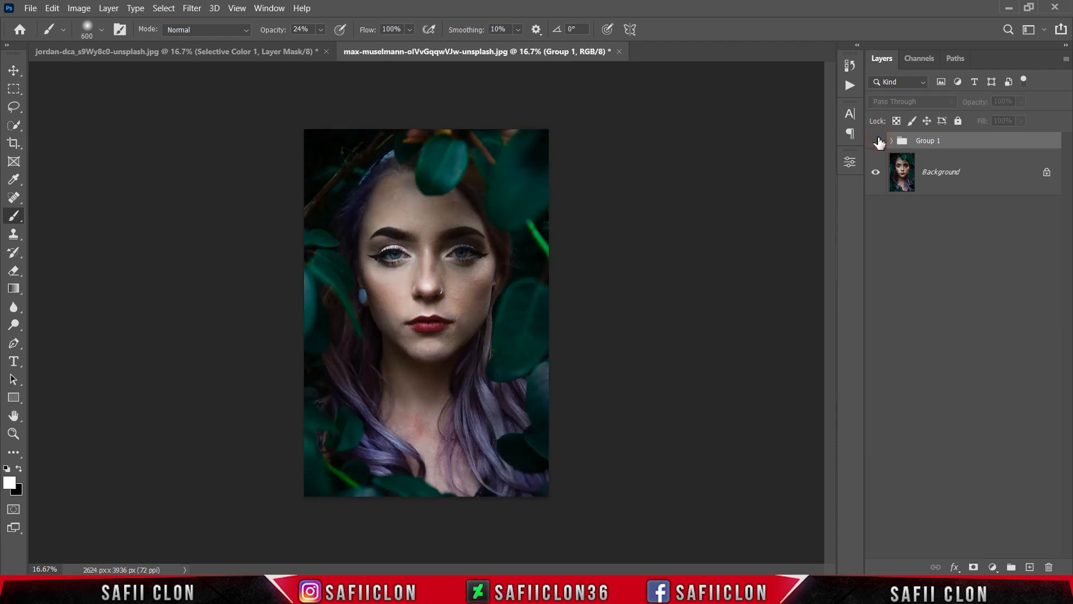
left_click(877, 141)
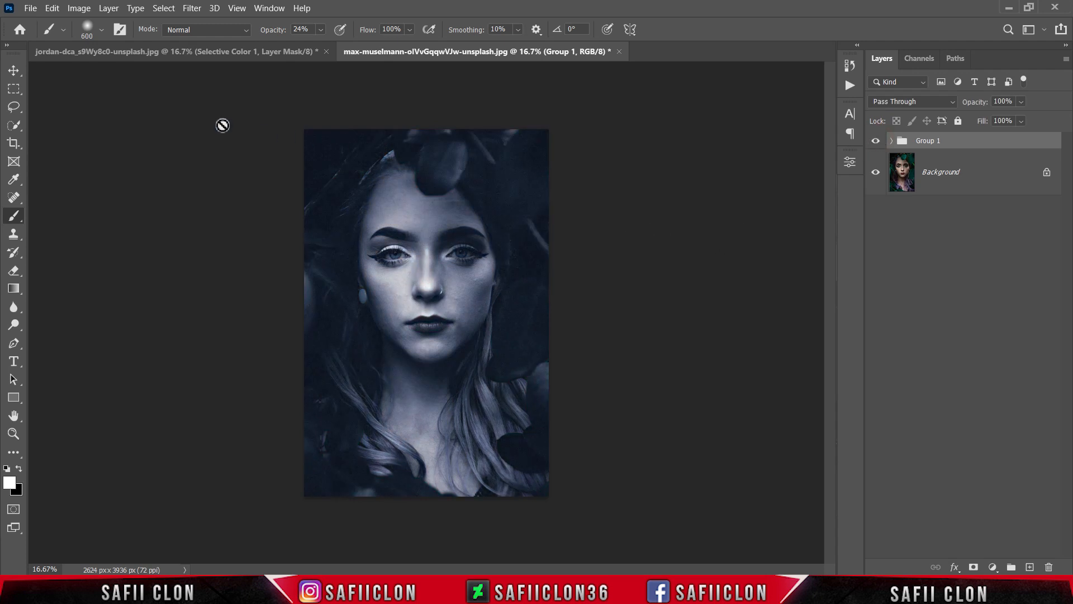
Open the portrait of the woman in the checked blazer from the Elegant folder as a third document.
left_click(28, 8)
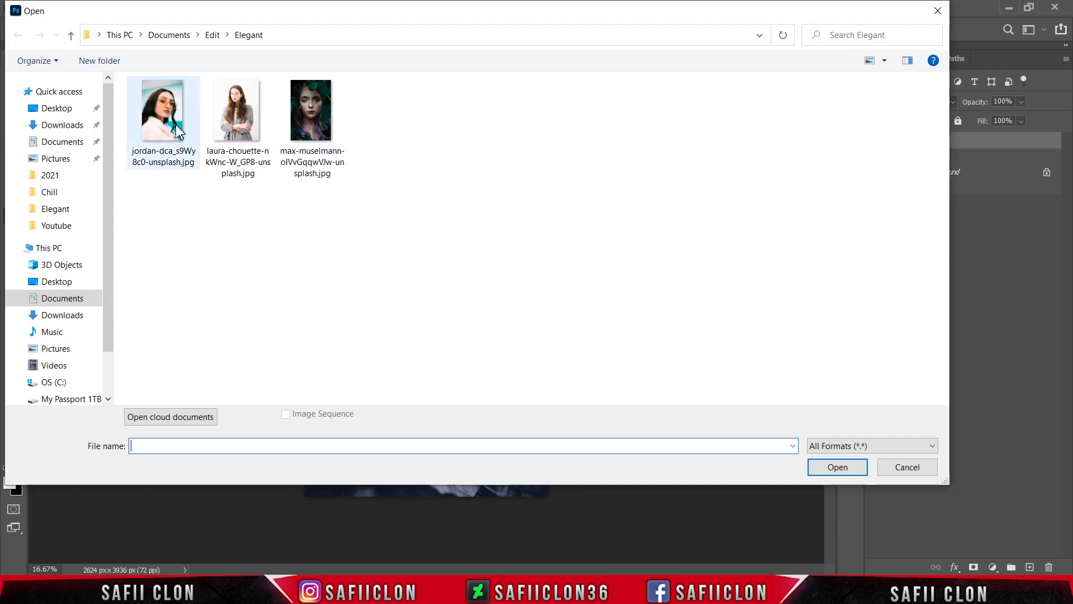
left_click(237, 116)
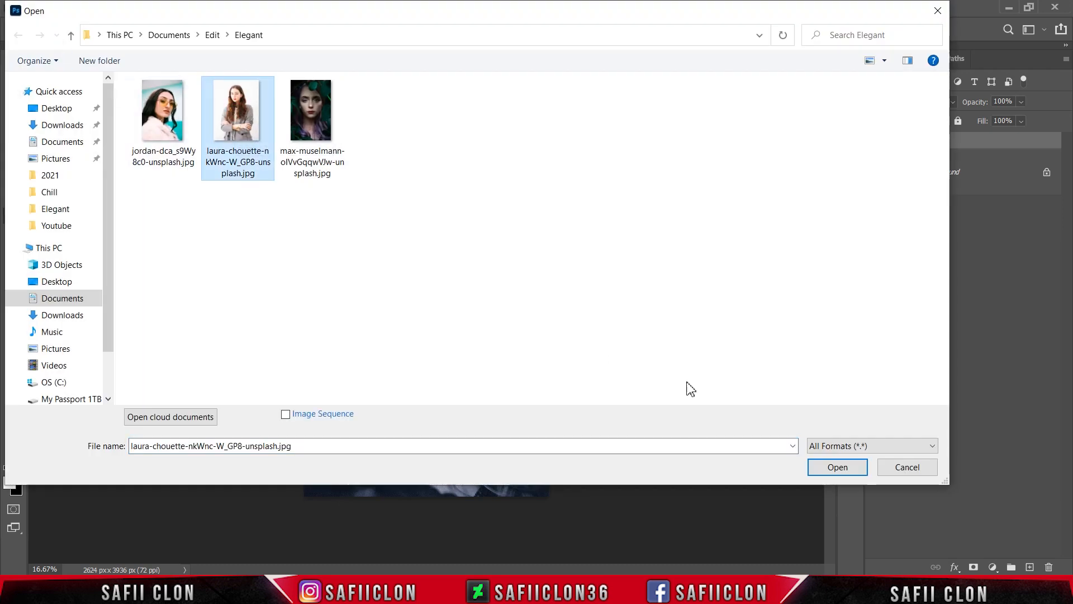
left_click(830, 466)
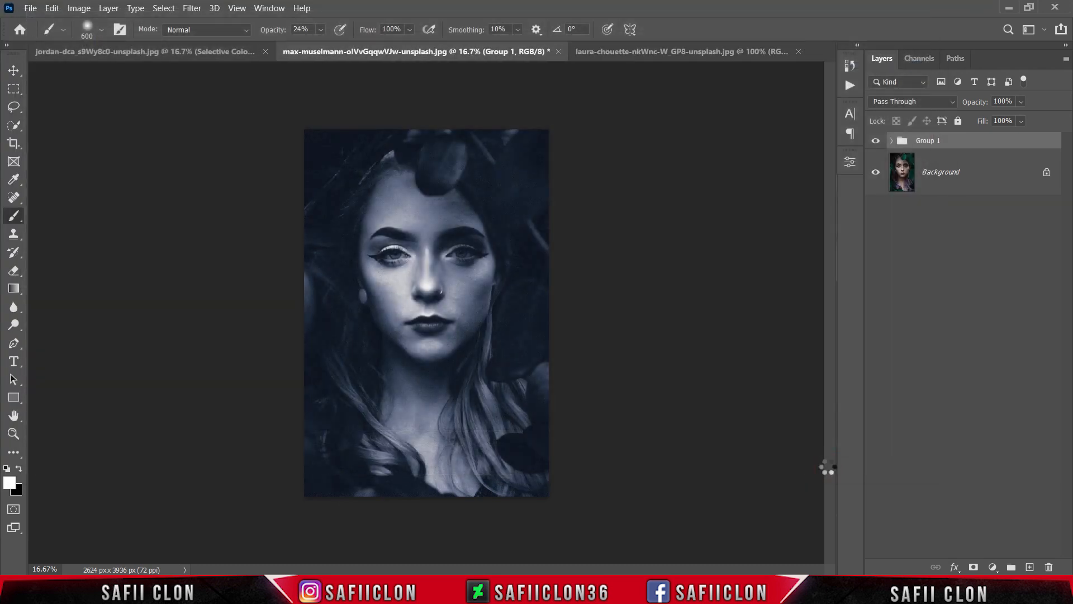
Copy the Color Lookup 1 through Black & White 1 adjustment layers from the purple-haired woman's Group 1 into the blazer portrait.
left_click(437, 55)
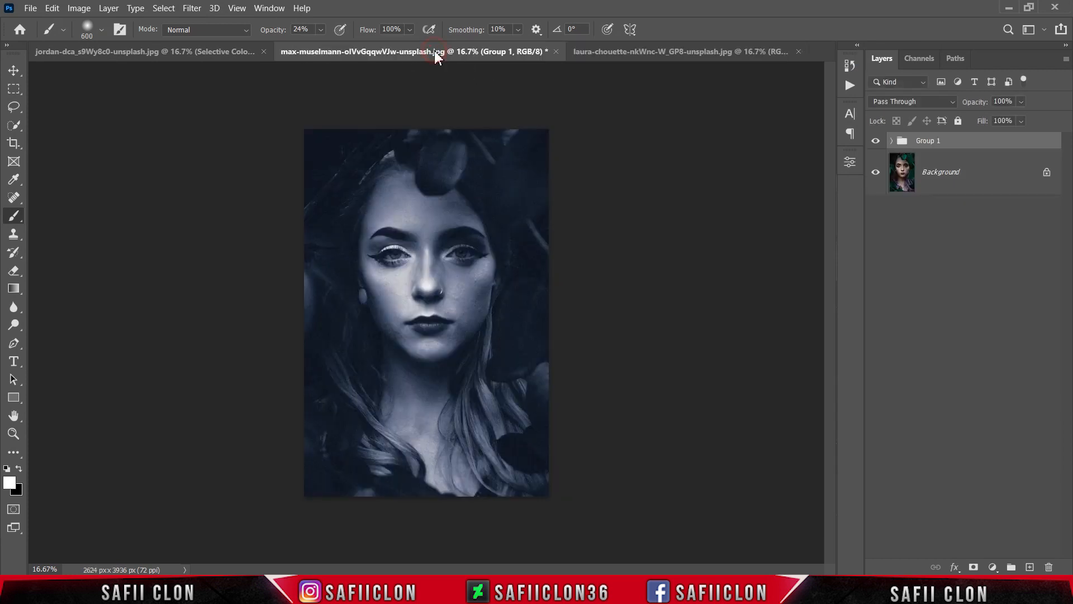
left_click(892, 142)
left_click(1017, 269)
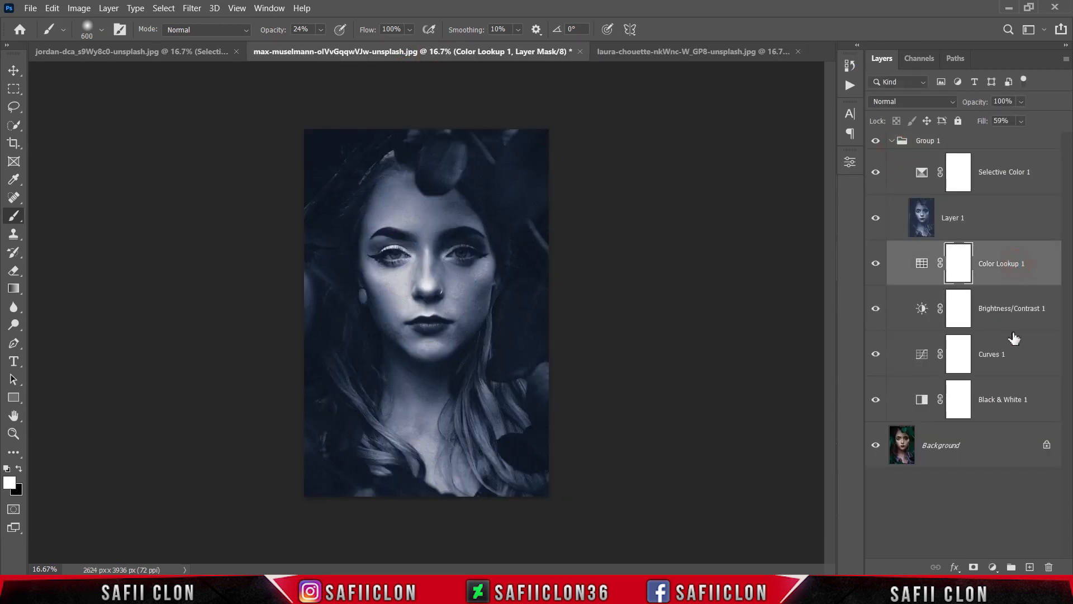
left_click(1015, 402, "shift")
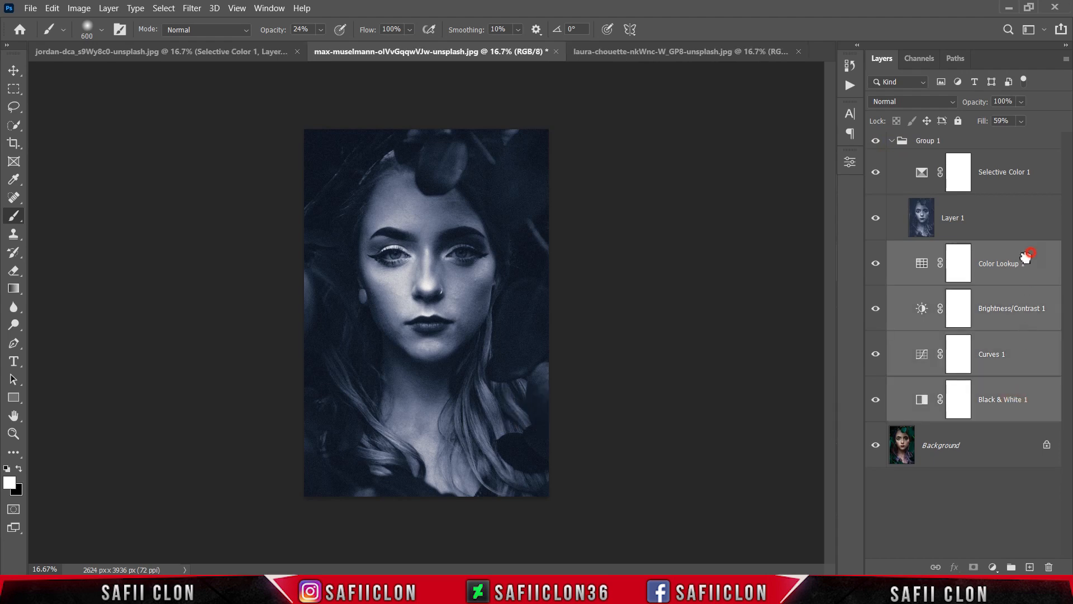
left_click_drag(1027, 259, 493, 251)
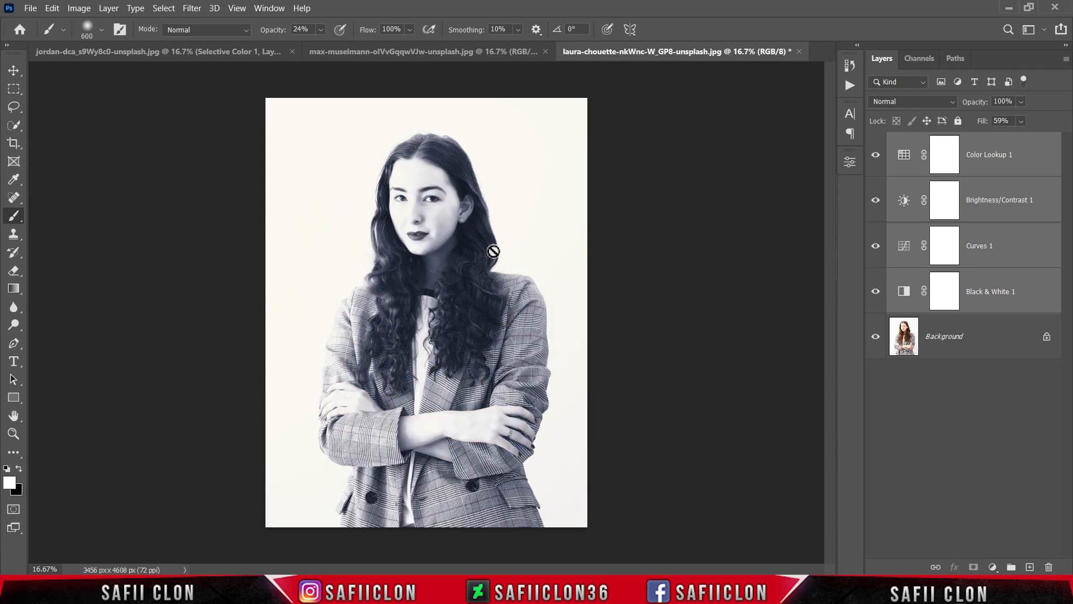
Stamp the blazer portrait's visible layers into a new top layer and reapply the last Filter Gallery effect to it.
left_click(1010, 148)
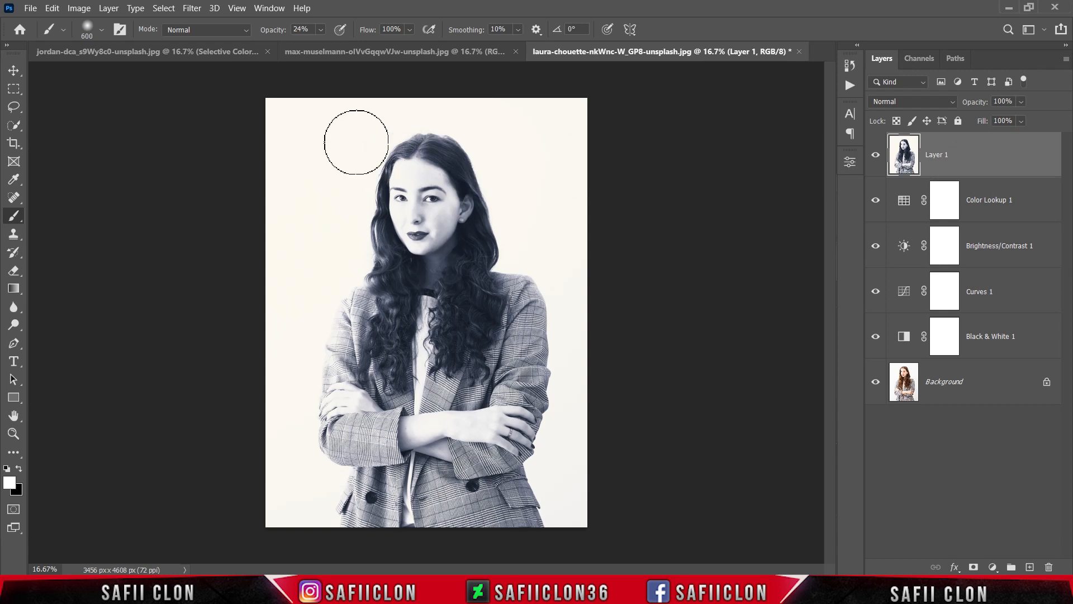
left_click(190, 9)
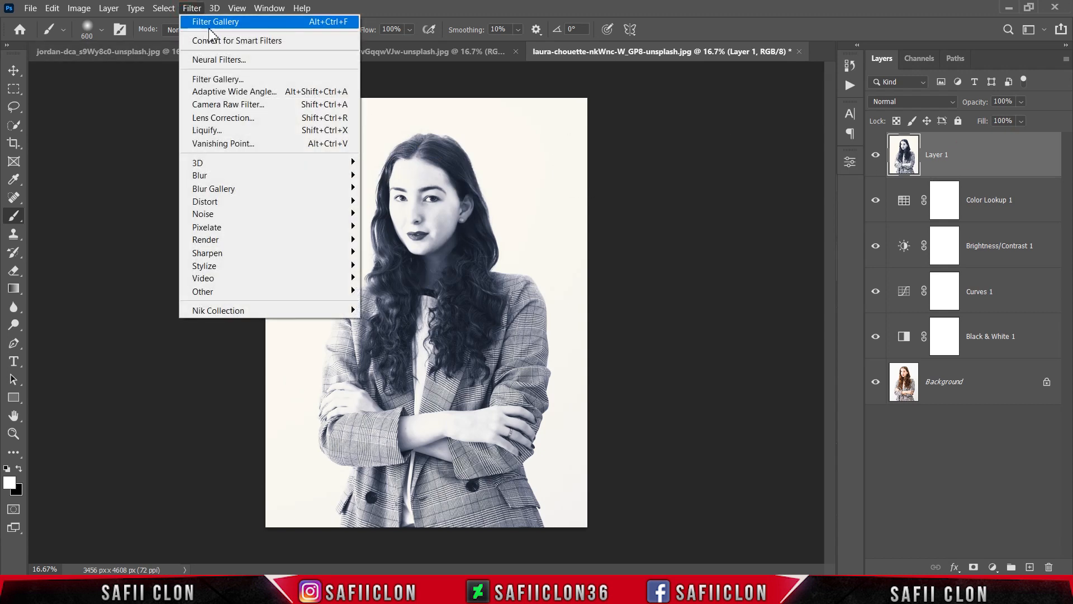
left_click(229, 23)
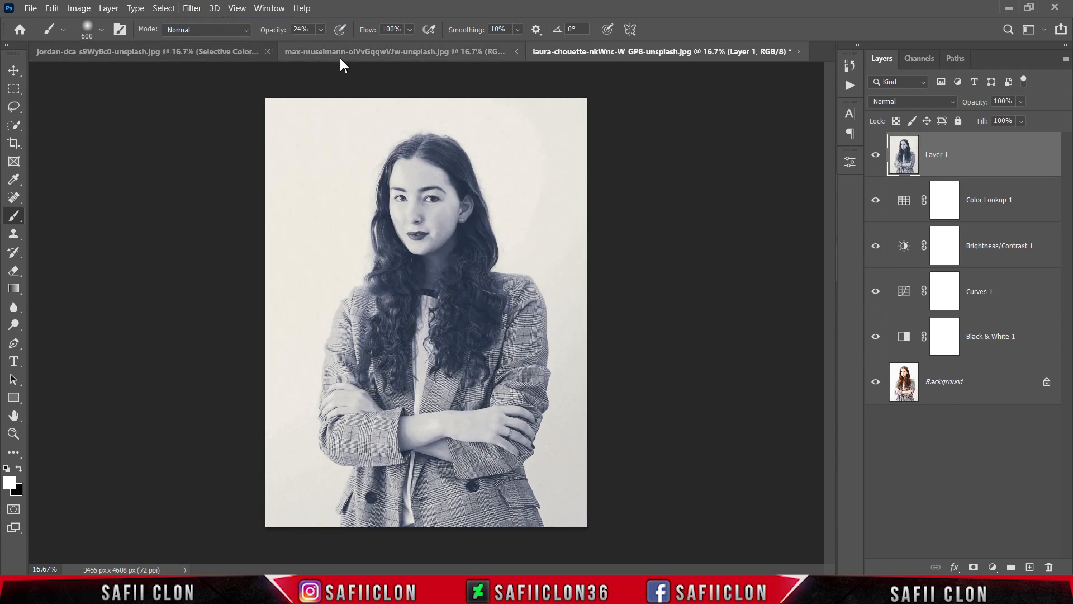
Copy Selective Color 1 from the purple-haired woman's portrait to the top of the blazer portrait, and compare the image with and without it.
left_click(380, 52)
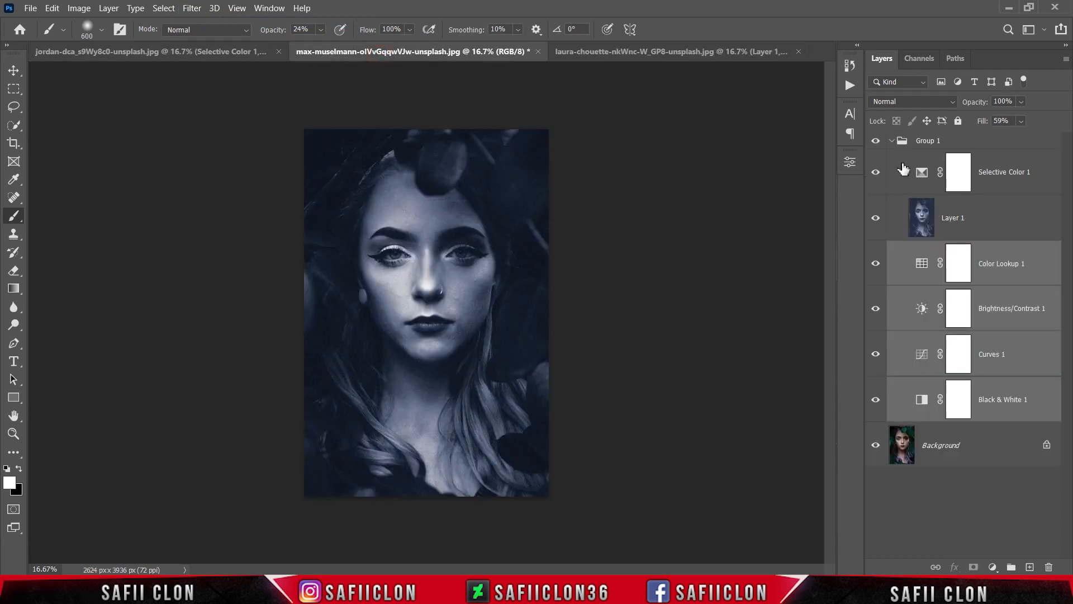
left_click(1012, 175)
left_click_drag(1038, 167, 508, 276)
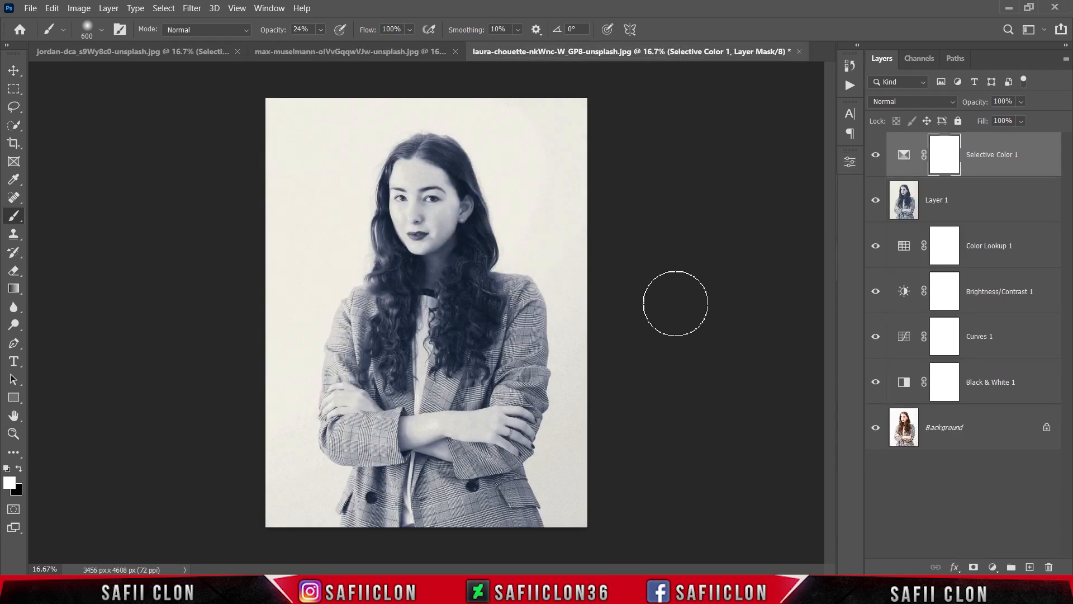
left_click(878, 156)
left_click(877, 156)
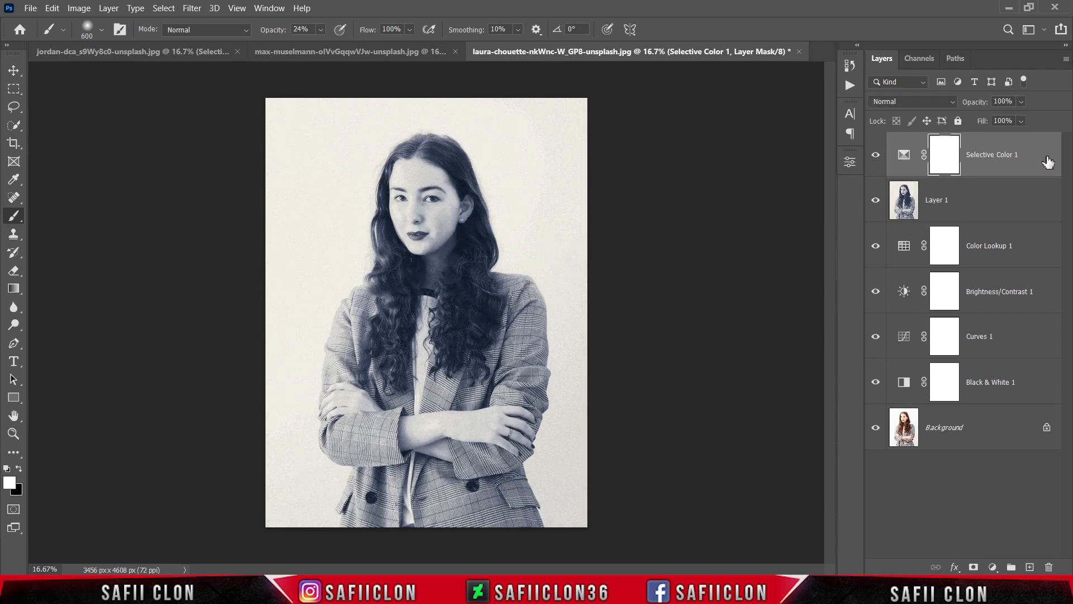
Group the blazer portrait's layers from Selective Color 1 down to Black & White 1 as Group 1 and toggle its visibility to compare with the original.
left_click(1005, 389, "shift")
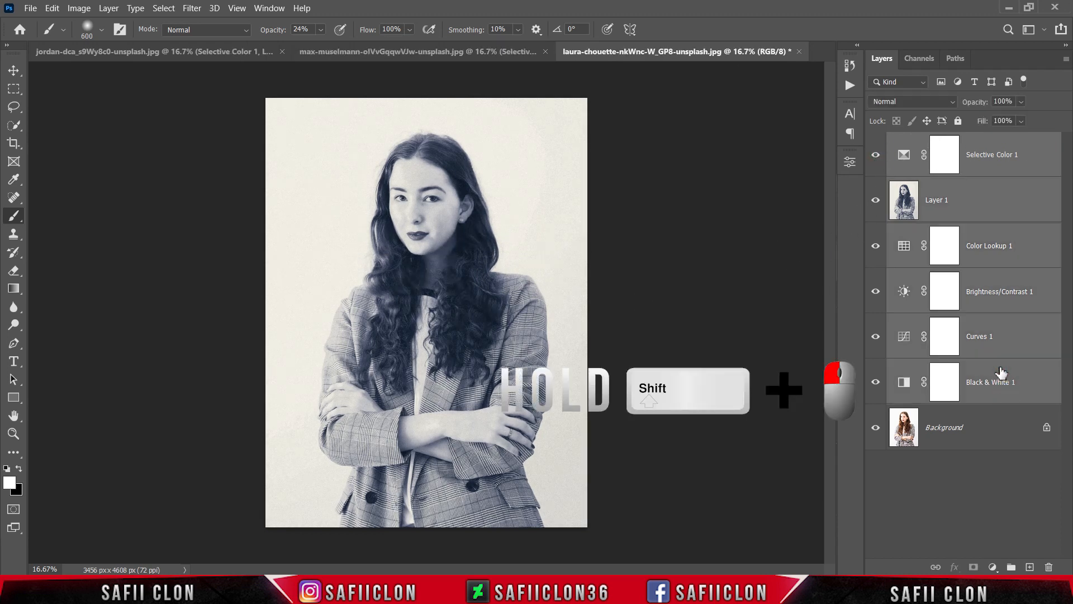
right_click(1000, 373)
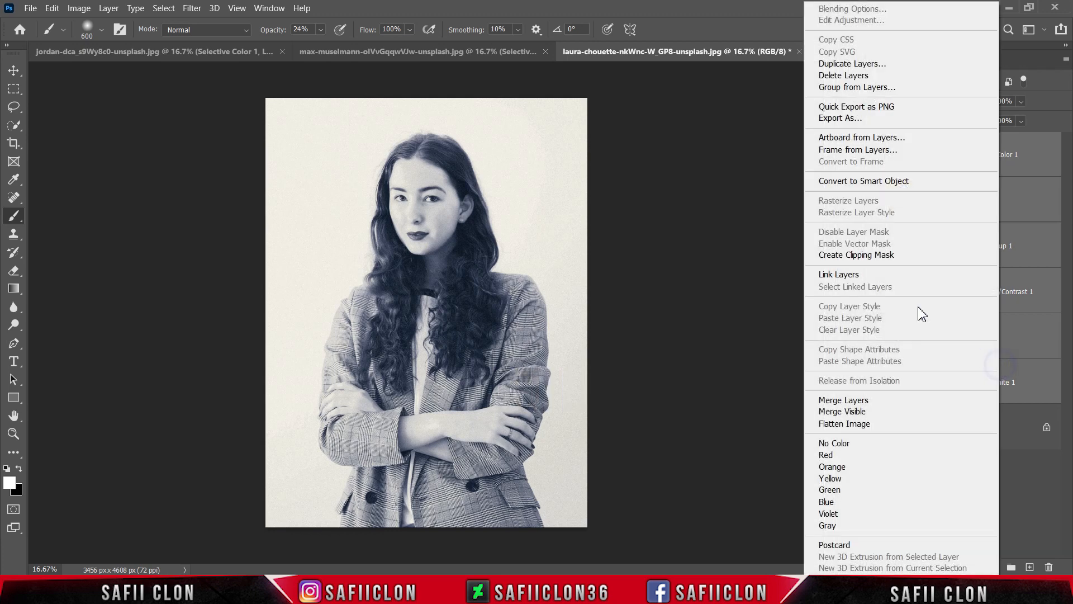
left_click(833, 90)
left_click(647, 176)
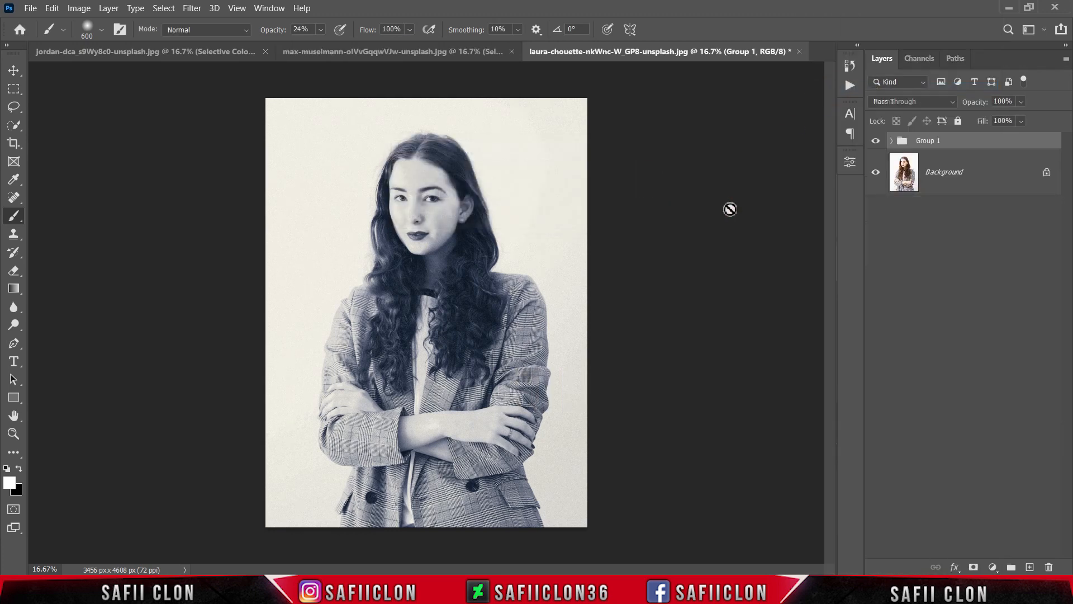
left_click(876, 142)
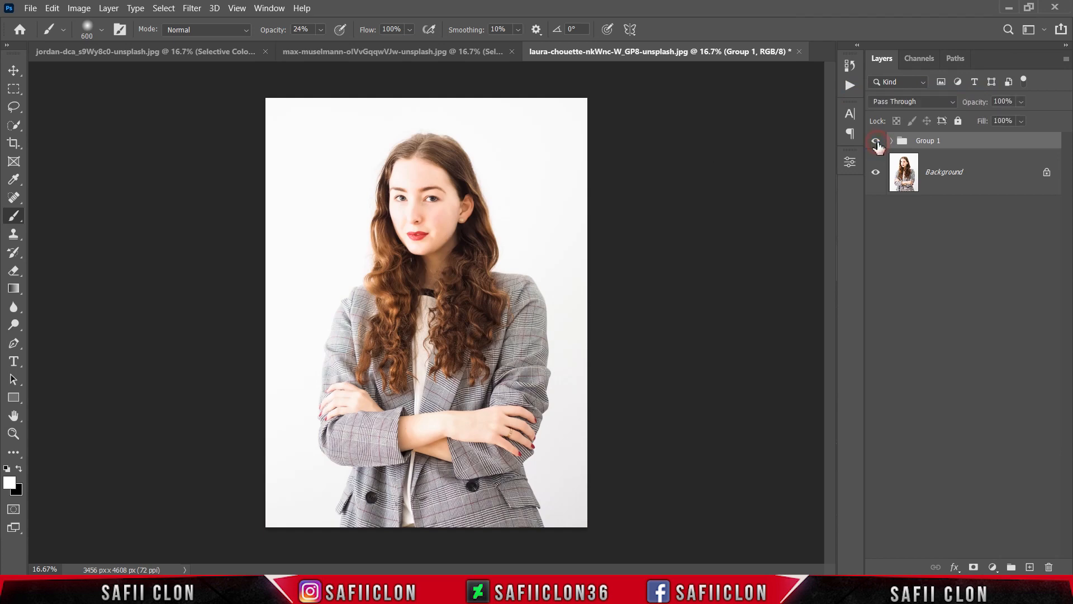
Compare the blazer portrait with and without Group 1, both as a whole and close up on the face and hair.
left_click(876, 142)
left_click(875, 141)
left_click(875, 141)
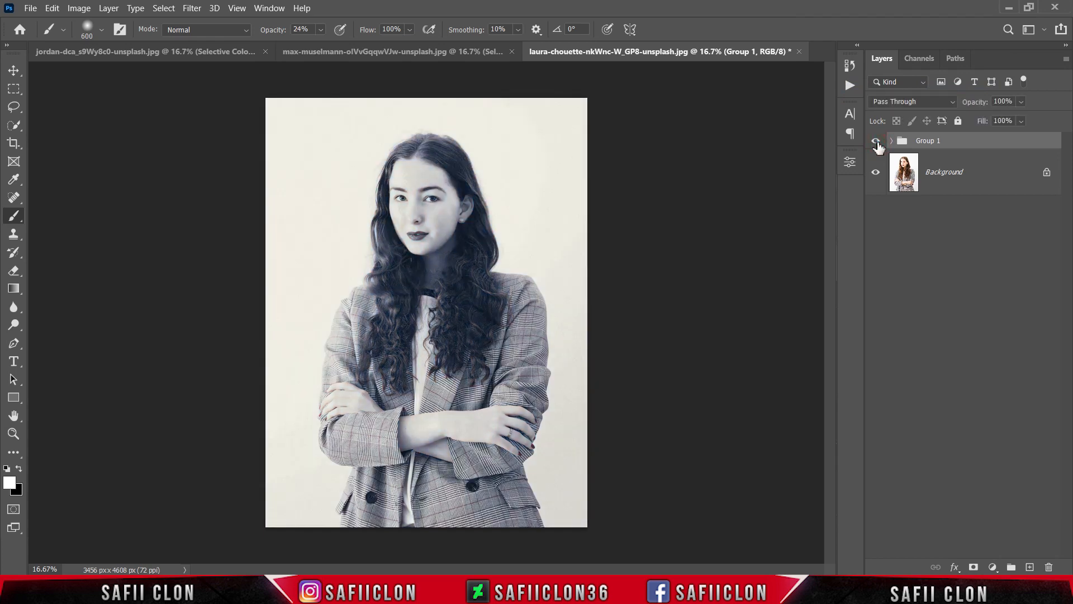
key("ctrl+plus")
key("ctrl+plus")
scroll(653, 254, "up", 2)
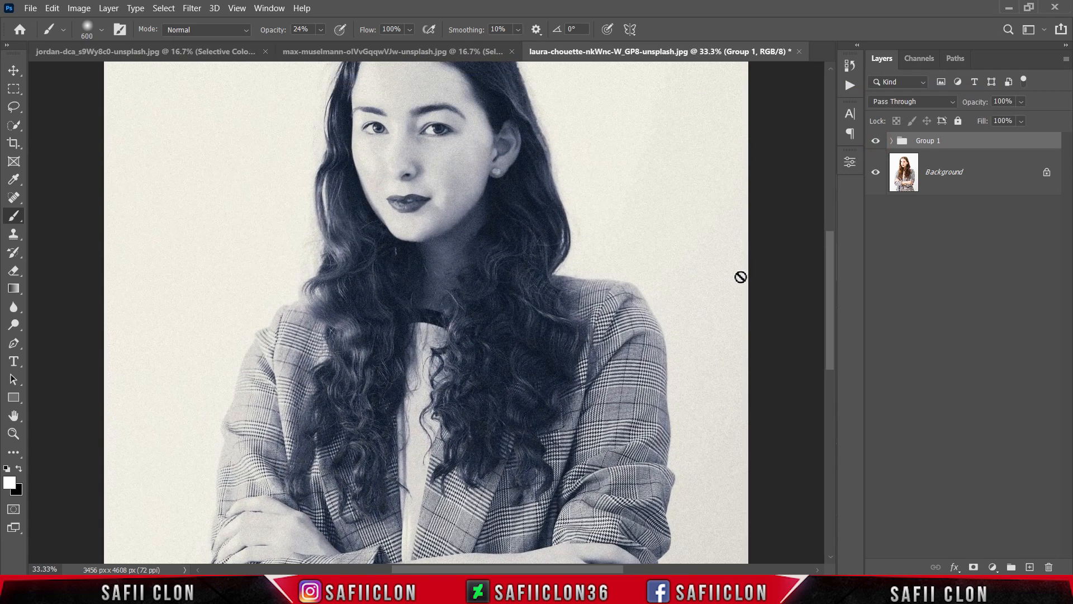
left_click(877, 141)
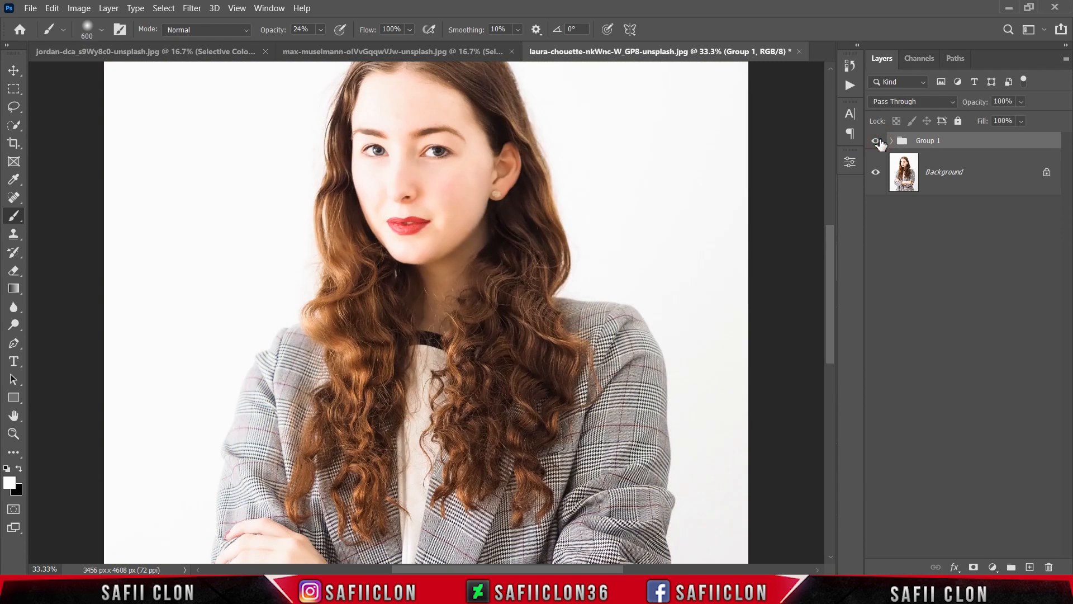
left_click(876, 141)
left_click(875, 142)
left_click(876, 141)
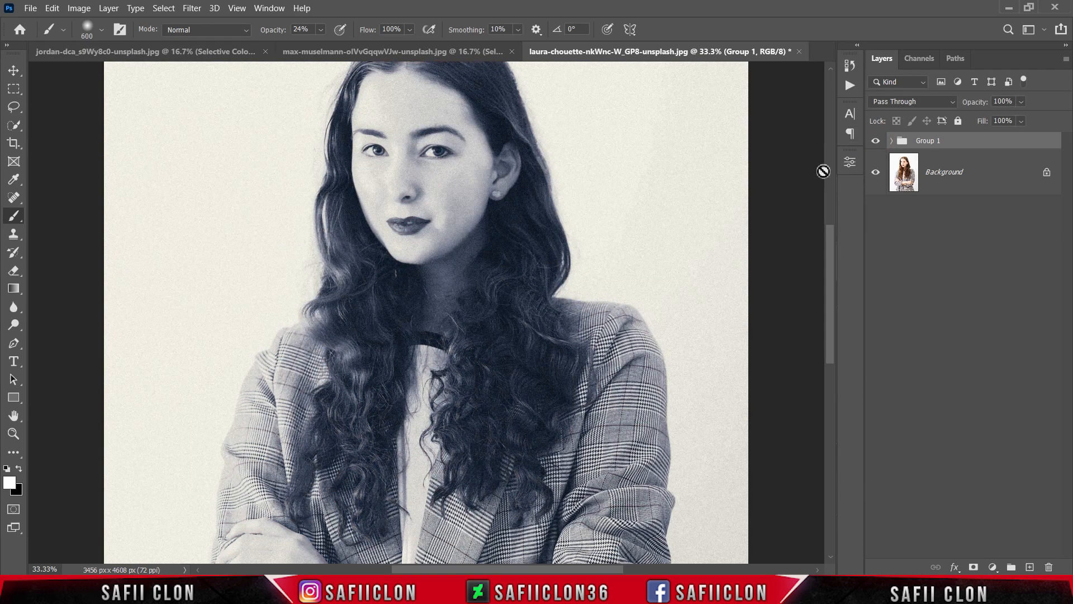
key("ctrl+minus")
key("ctrl+minus")
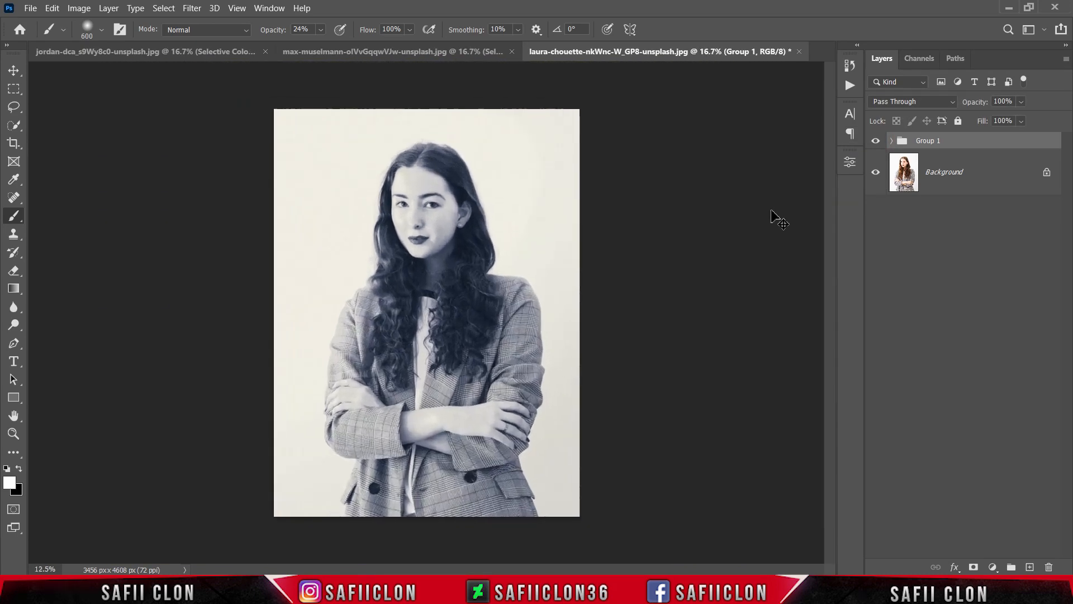
Switch to the purple-haired woman's portrait and examine its finished blue-tinted edit close up and as a whole.
left_click(445, 54)
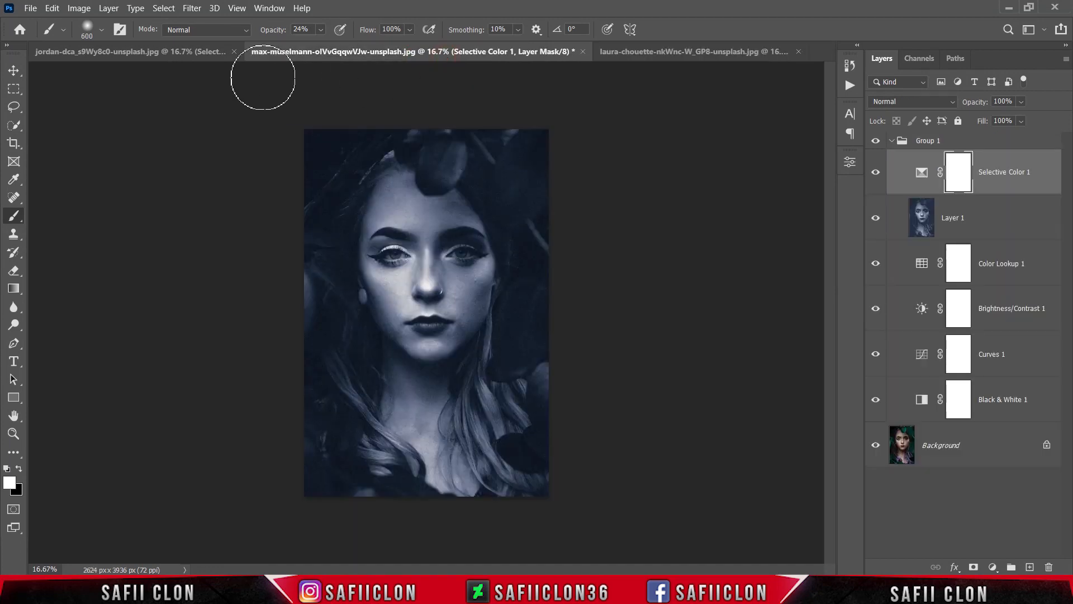
key("ctrl+plus")
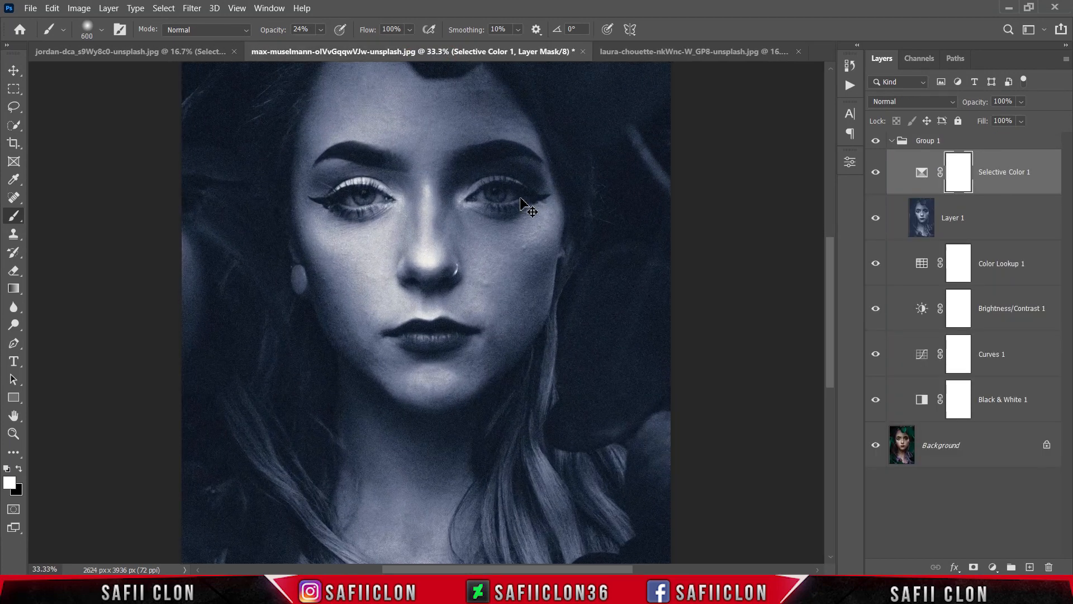
key("ctrl+minus")
key("ctrl+plus")
key("ctrl+minus")
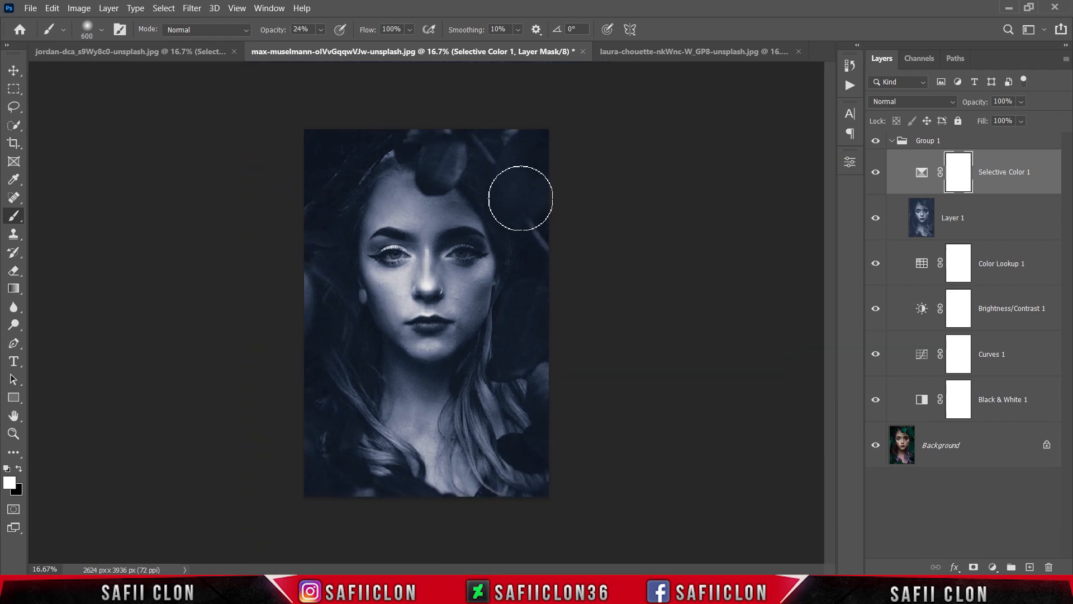
Return to the portrait with sunglasses, collapse the EDIT group, and compare the whole image with and without it.
left_click(162, 58)
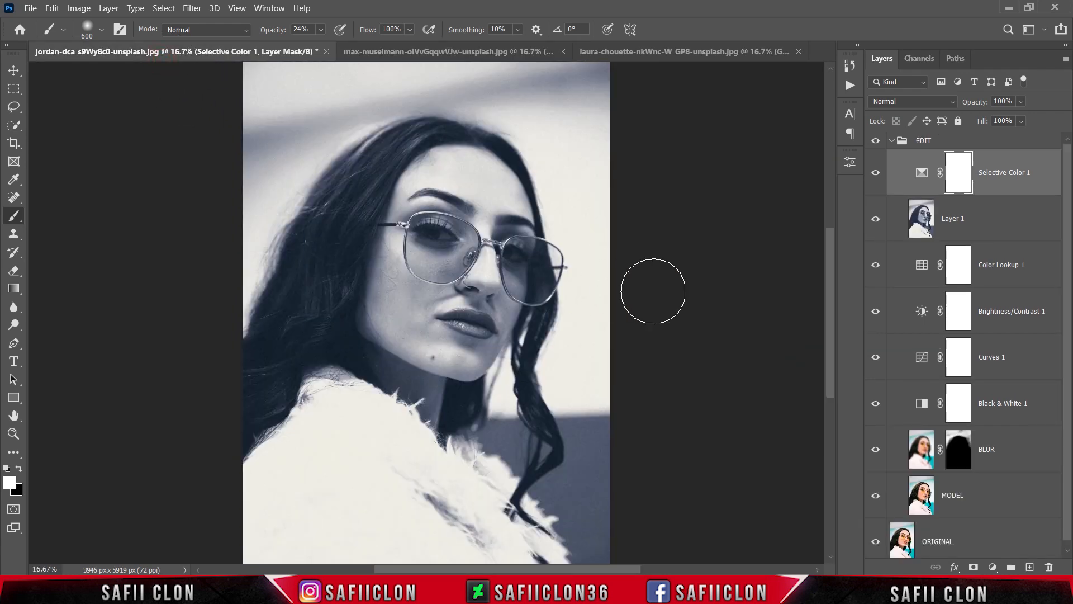
key("ctrl+minus")
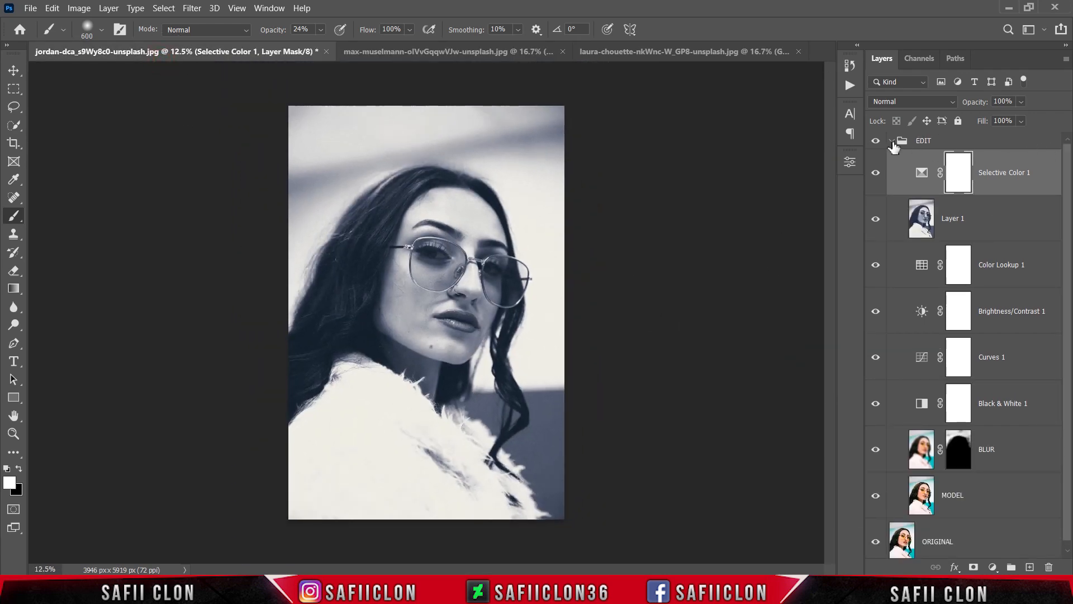
left_click(892, 142)
left_click(876, 144)
left_click(876, 145)
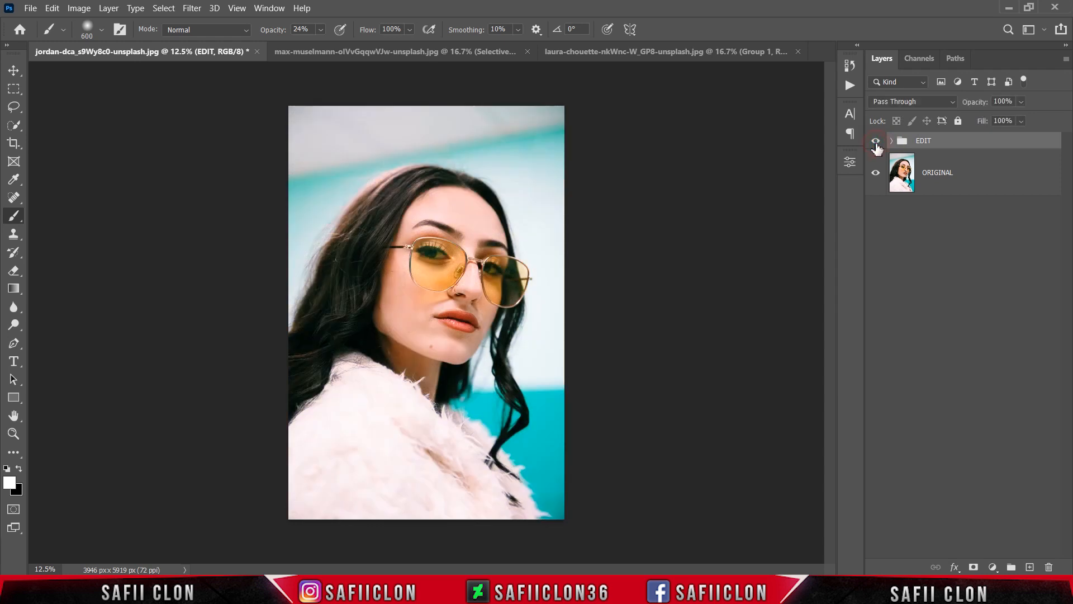
left_click(876, 145)
left_click(876, 144)
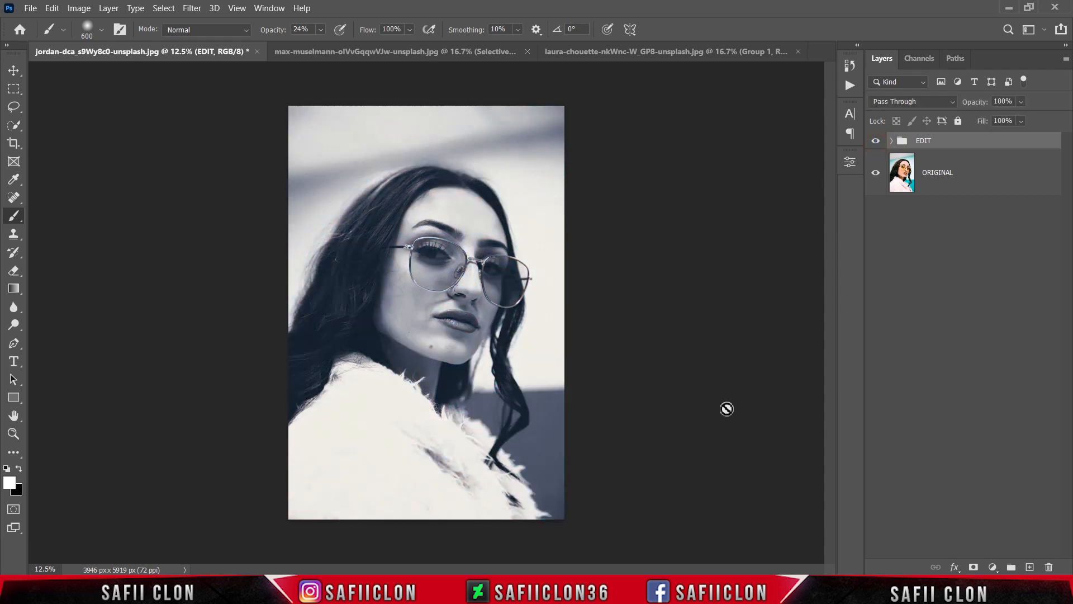
key("ctrl+minus")
key("ctrl+plus")
key("ctrl+plus")
key("ctrl+minus")
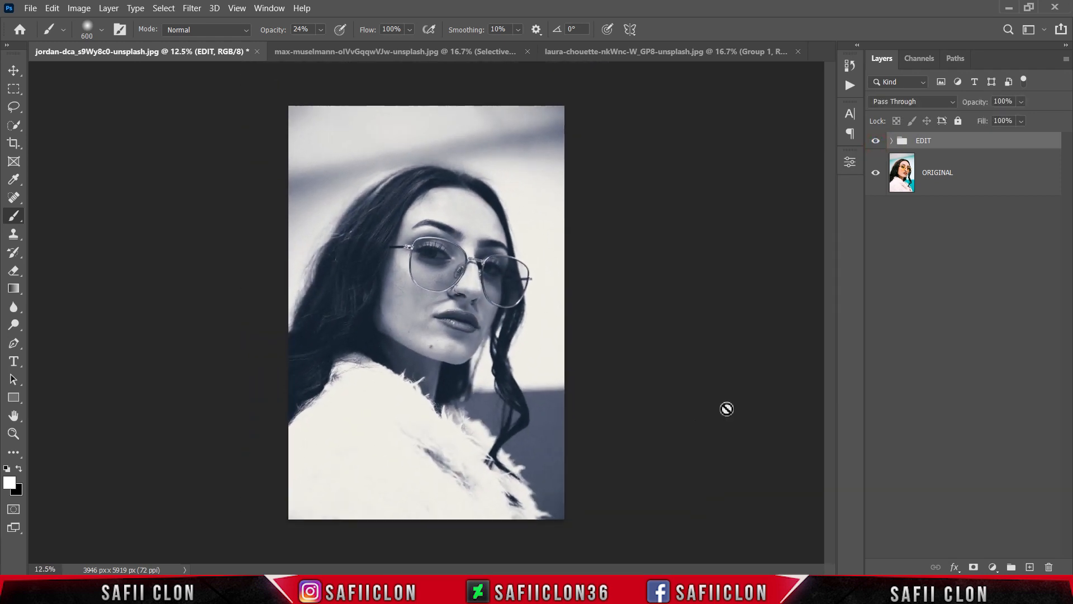